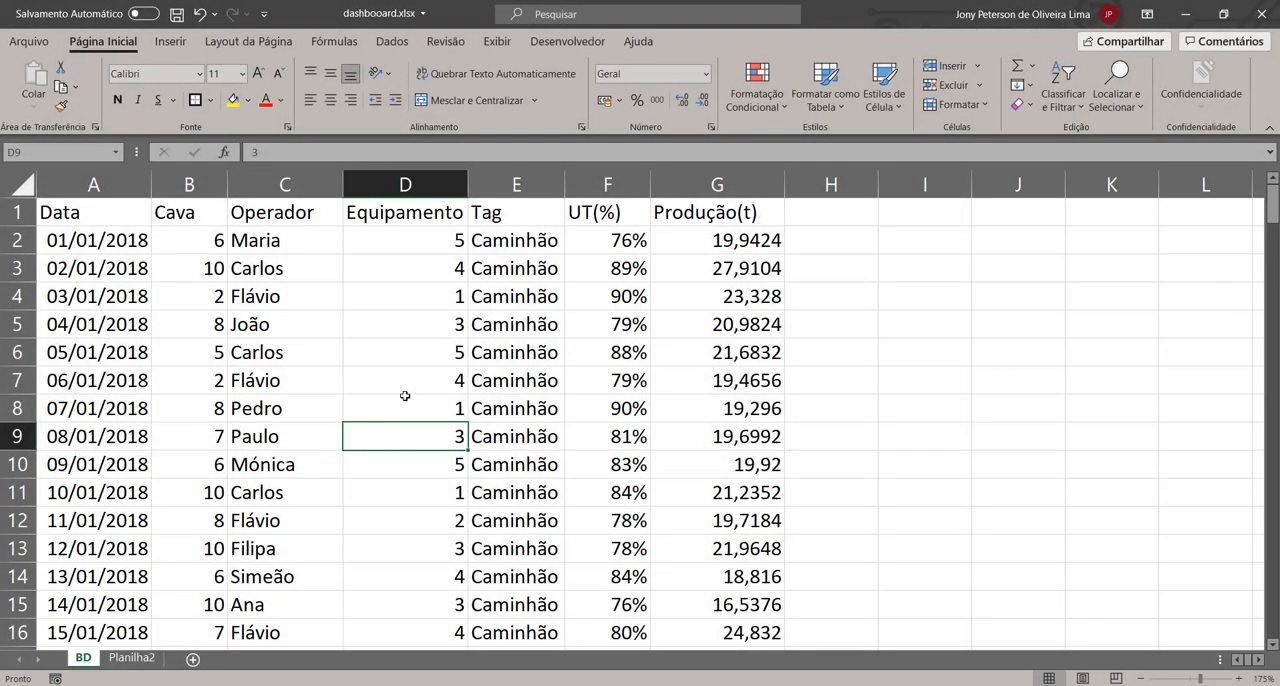
Step: Center the column headings in row 1 of the BD sheet
click(72, 212)
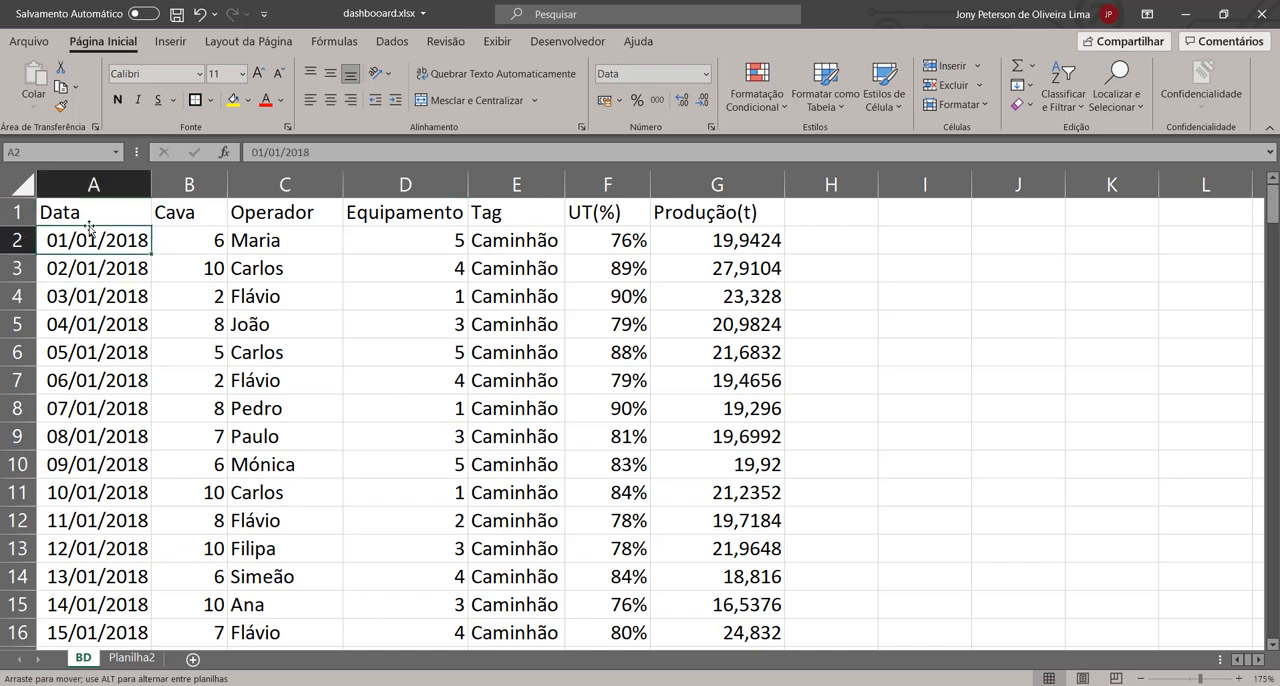
click(17, 212)
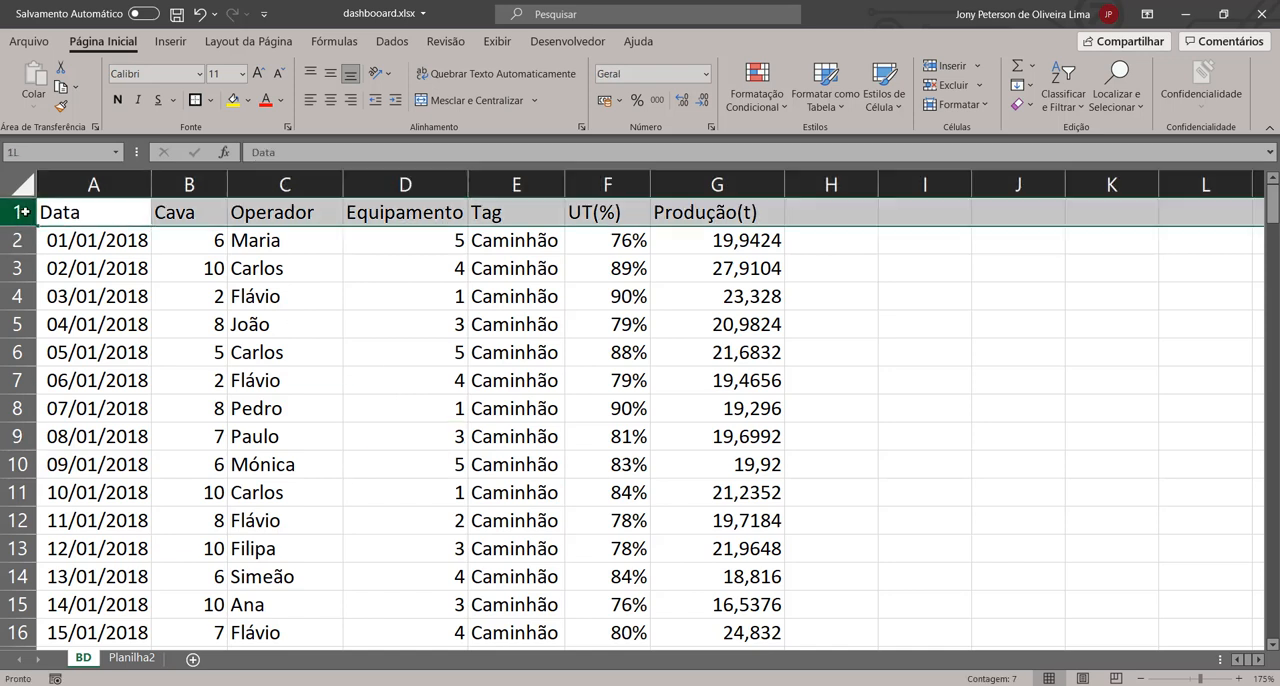
click(330, 100)
click(370, 290)
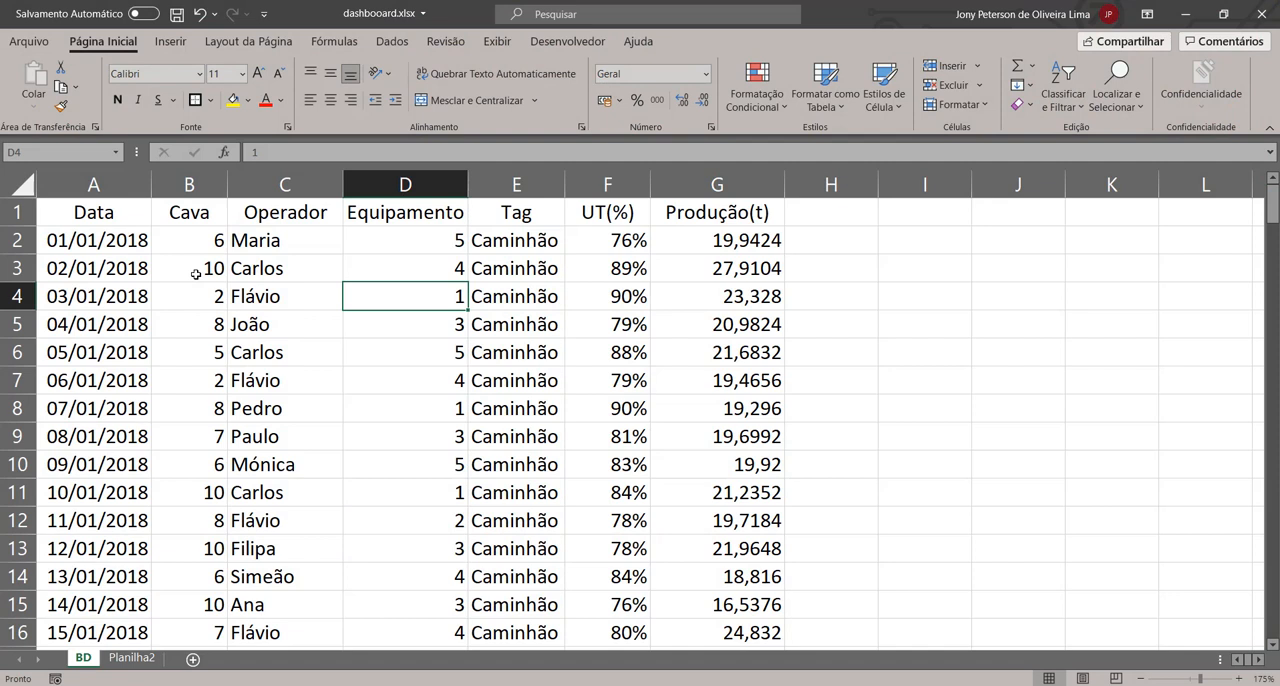
Step: Examine the BD sheet's column headings and records, from Data through Produção(t)
key(Up)
key(Up)
key(Up)
key(Left)
key(Left)
key(Left)
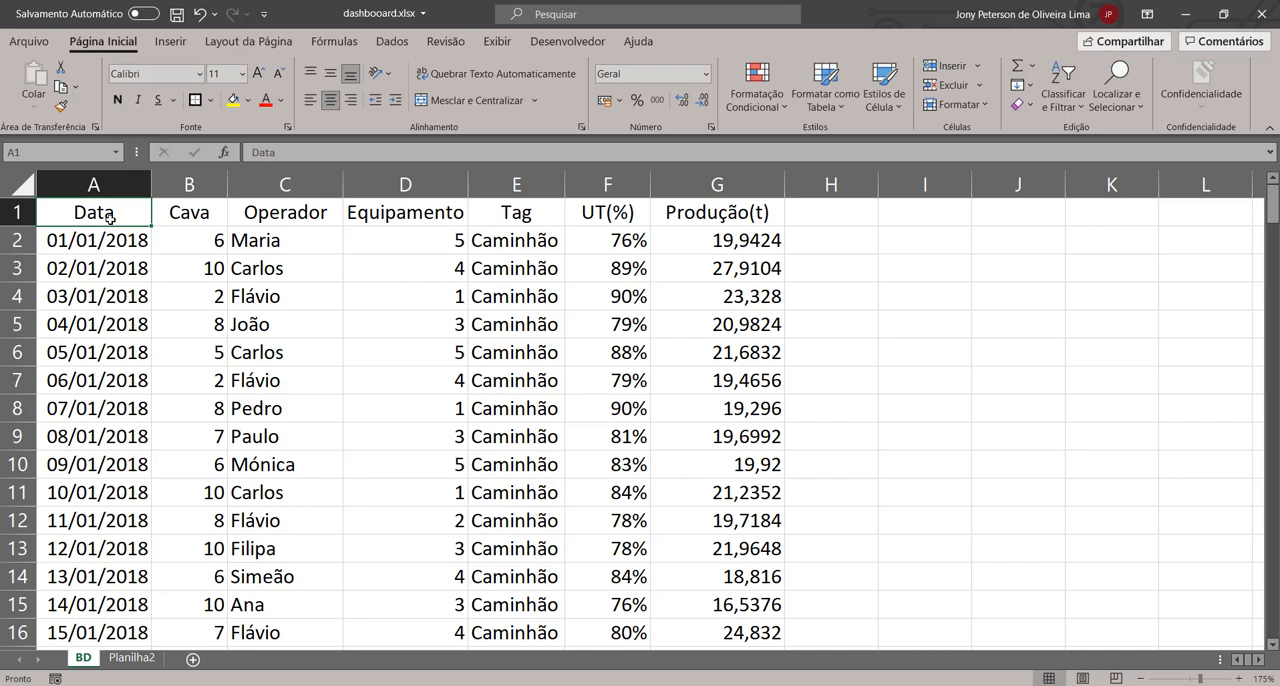
click(422, 214)
key(Right)
key(Down)
key(Left)
key(Up)
click(861, 352)
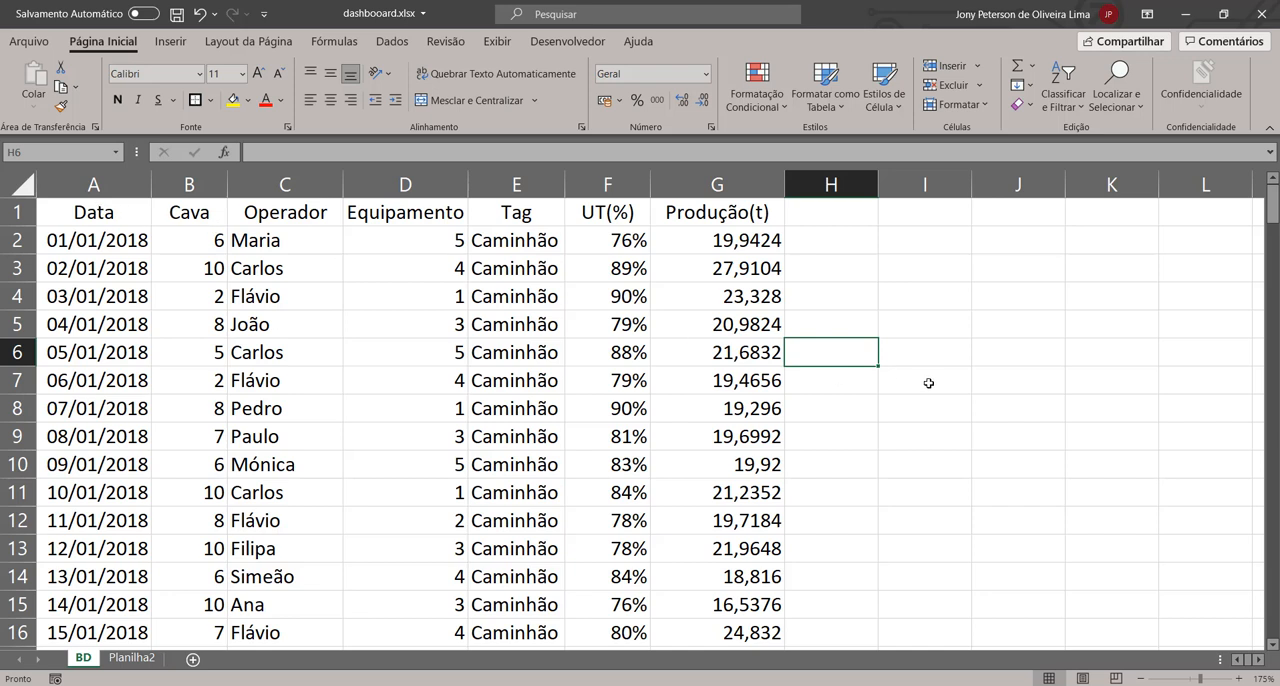
click(133, 510)
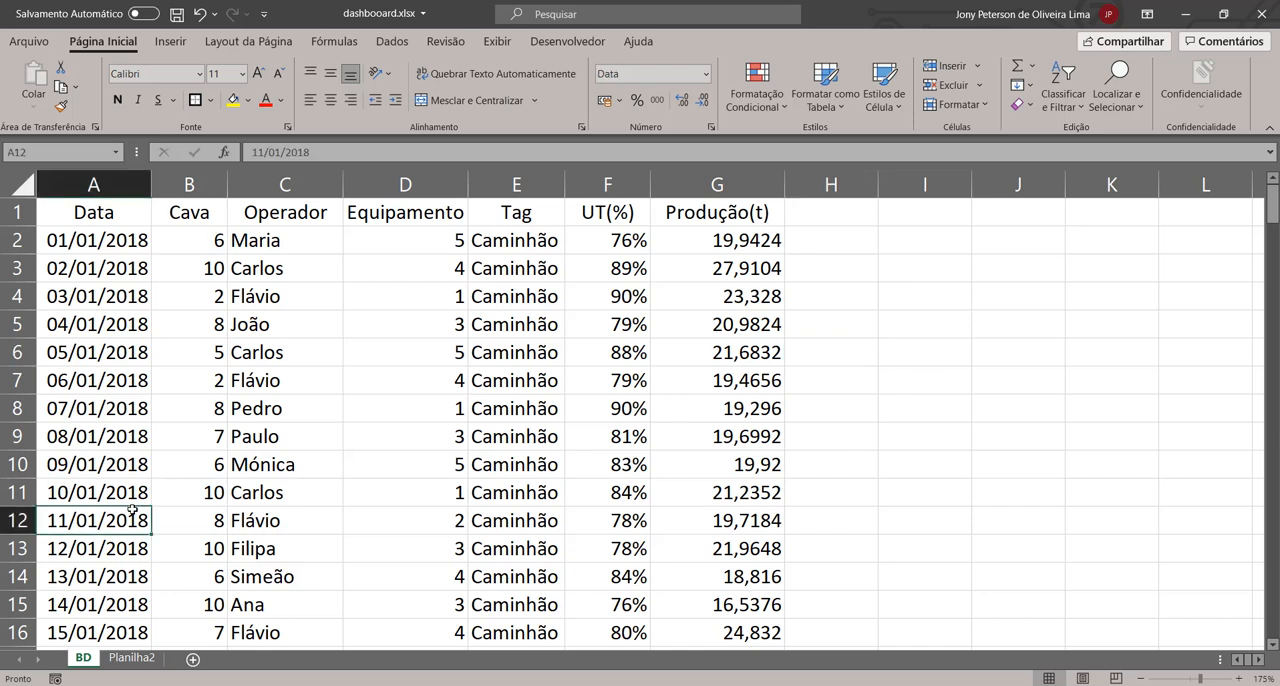
click(1046, 558)
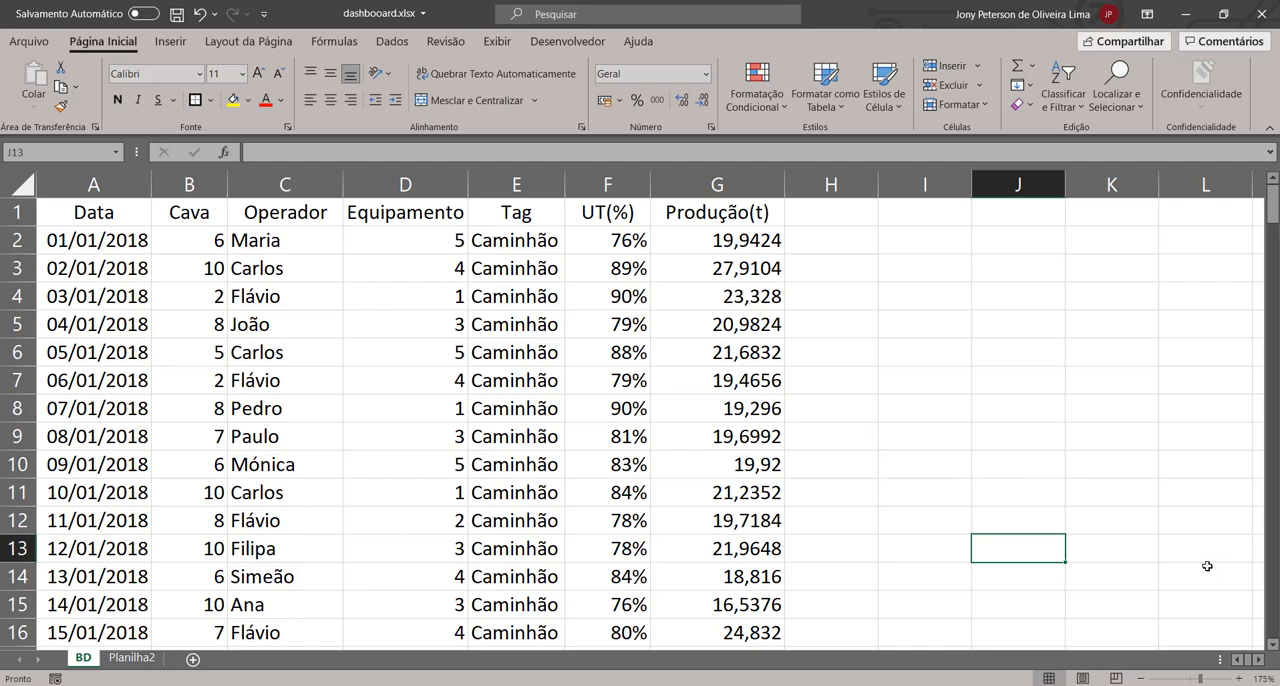
click(97, 222)
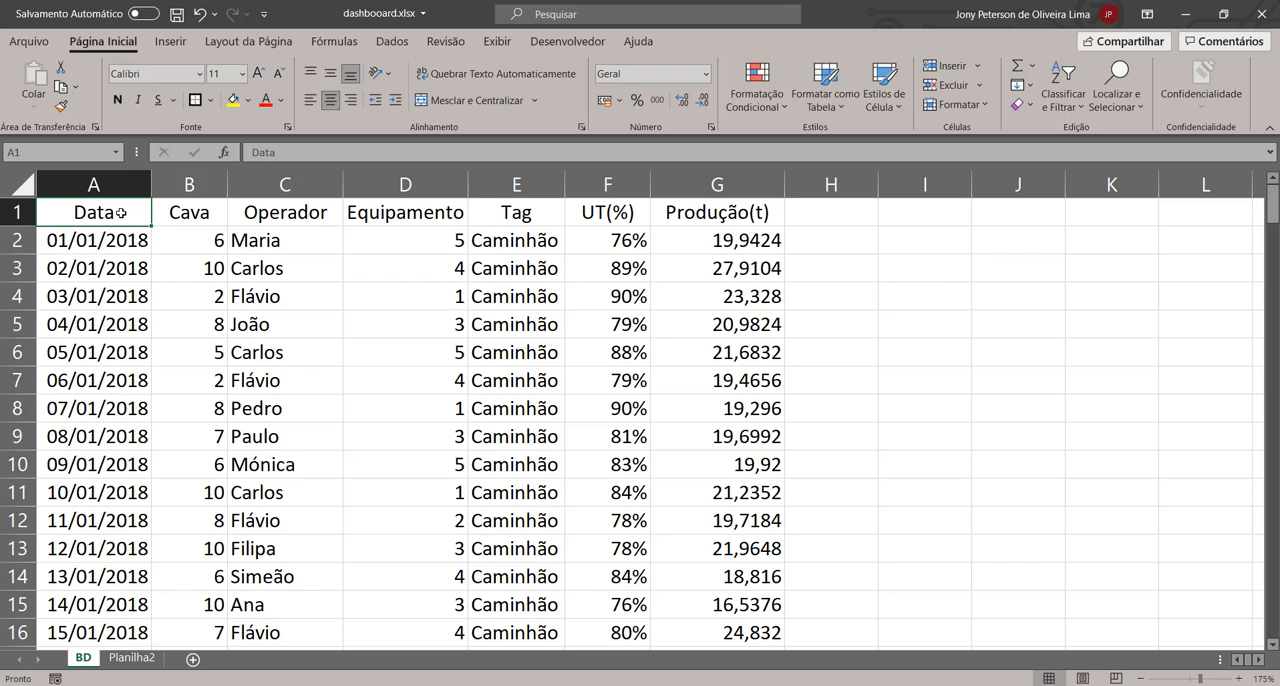
Step: Clear the stray "i" from cell A1 on the Planilha2 sheet
click(135, 659)
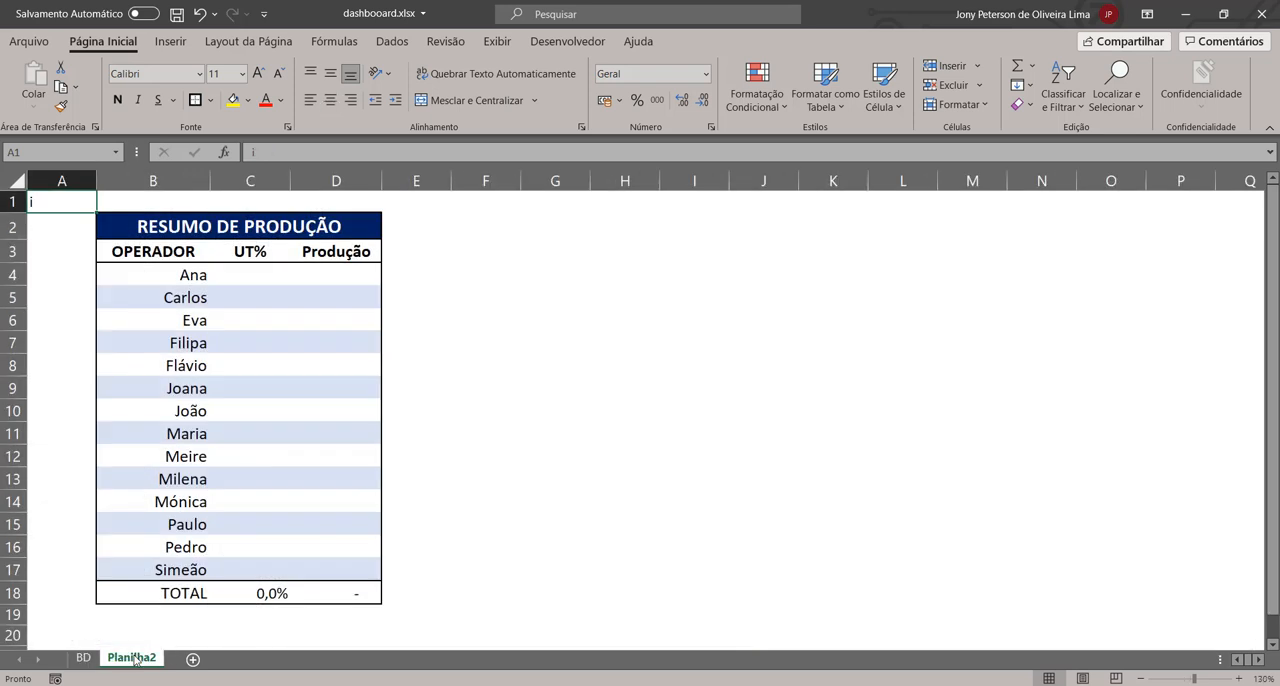
text(i)
key(BackSpace)
key(Return)
Step: Insert a blank row above the column headings on the BD sheet
click(83, 659)
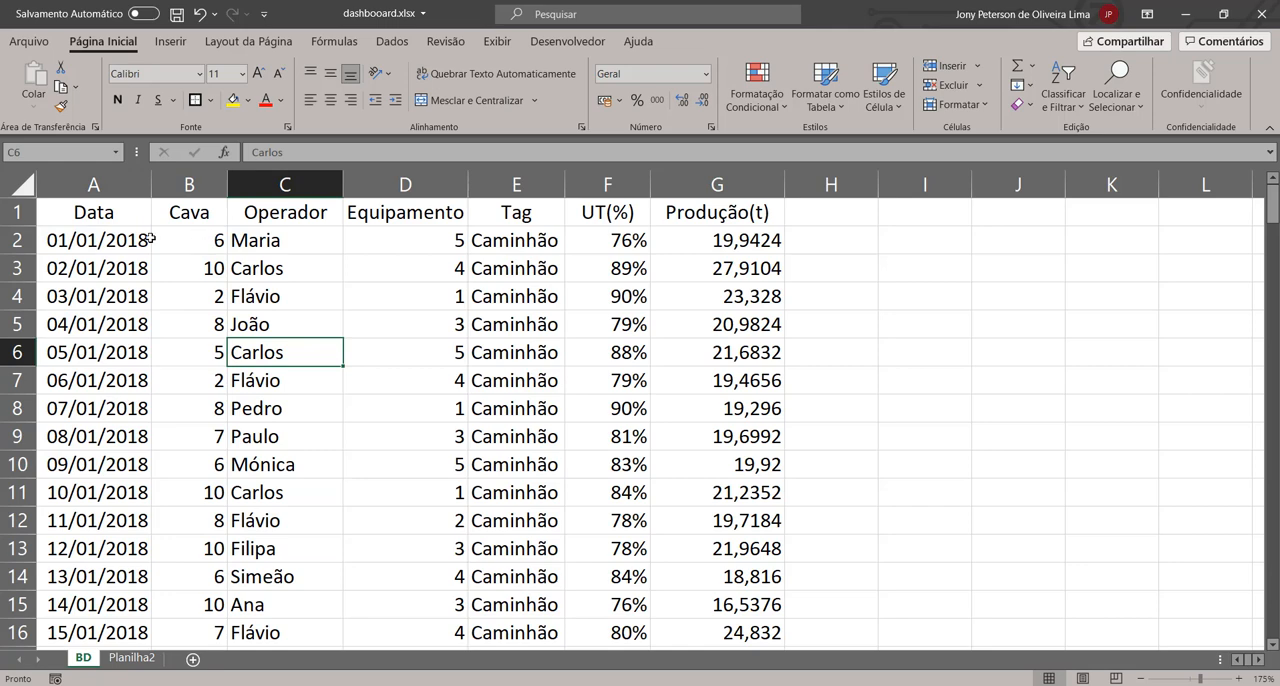
scroll(92, 280, up, 1)
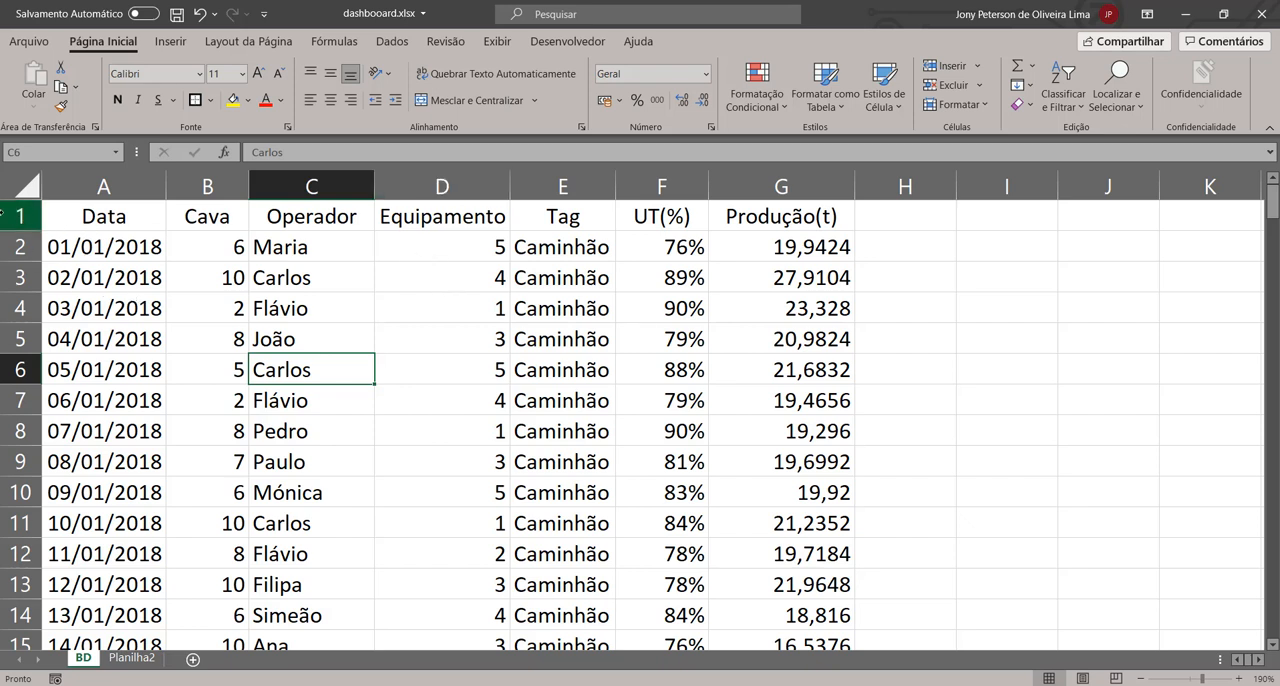
right_click(20, 215)
click(57, 423)
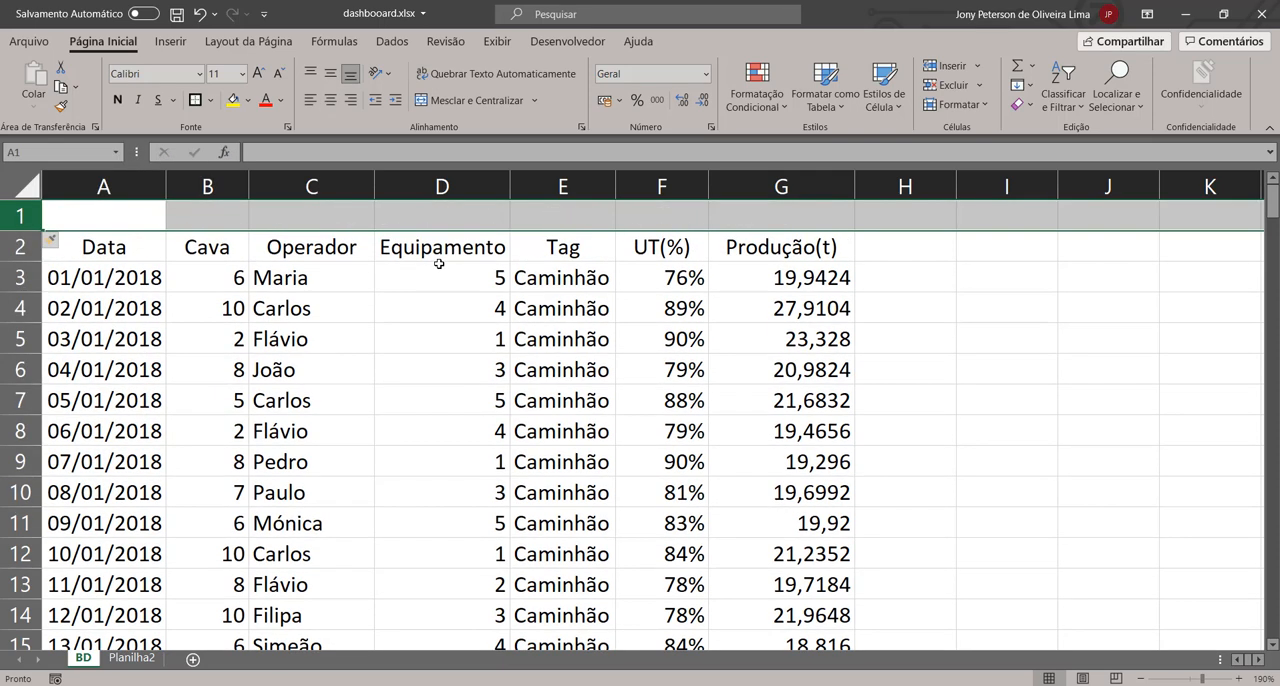
Step: Average the UT(%) column in F1 with =SUBTOTAL(1;F3:F183) and format it as a percentage with one decimal
click(574, 212)
click(706, 205)
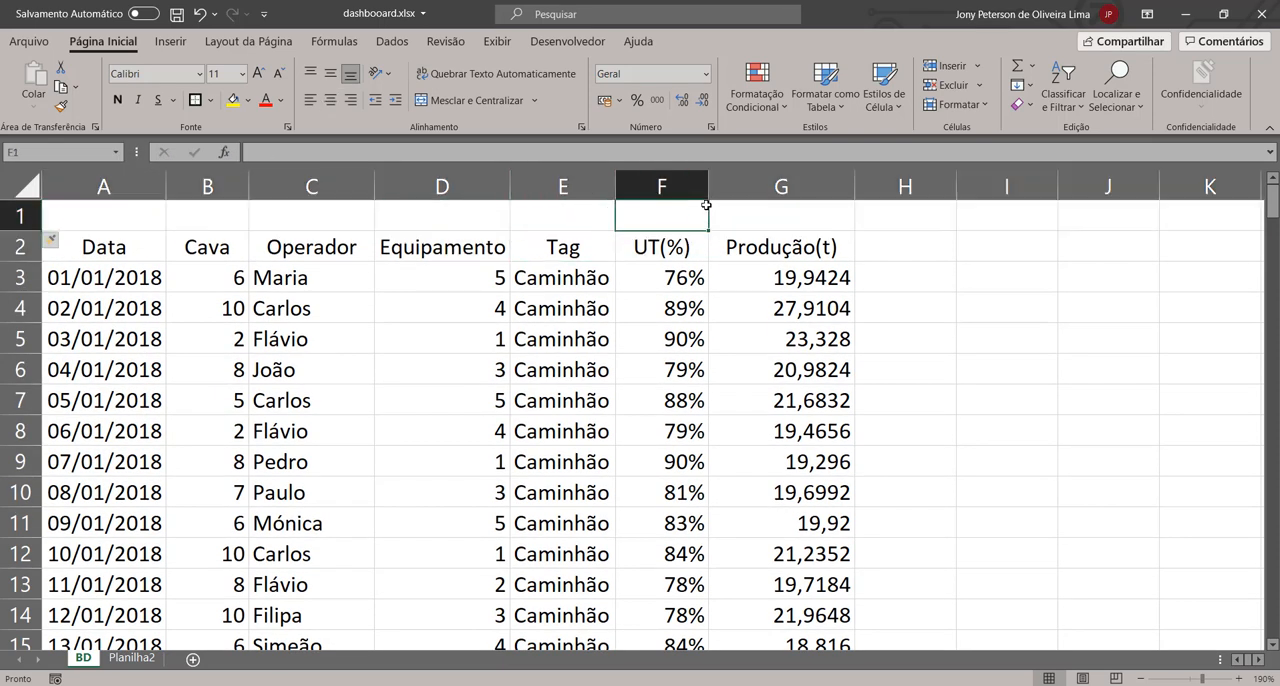
text(=su)
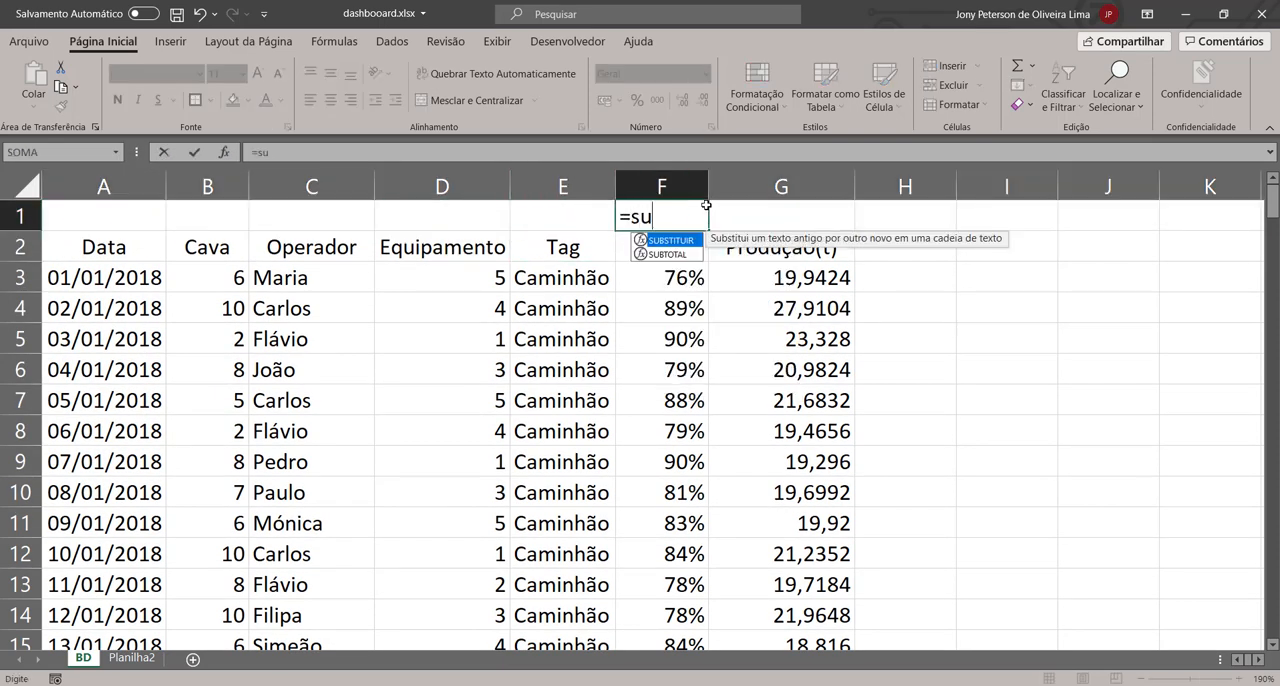
key(Tab)
key(BackSpace)
key(BackSpace)
key(BackSpace)
key(BackSpace)
key(BackSpace)
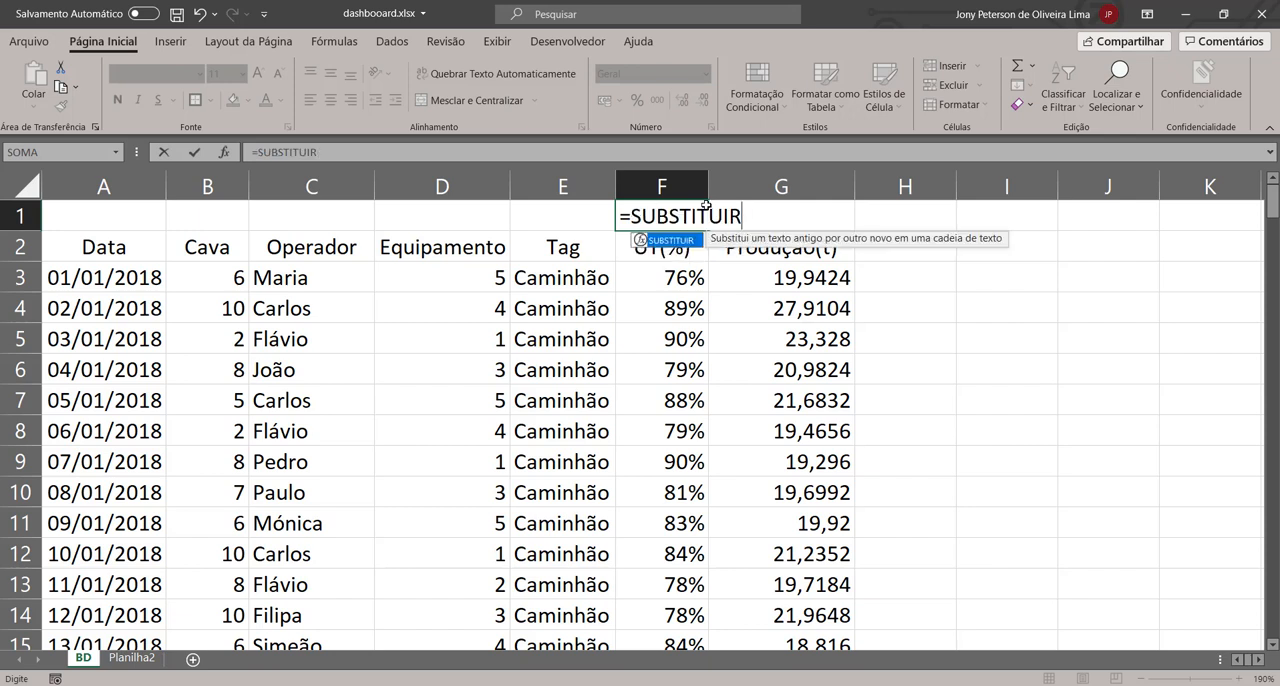
key(BackSpace)
key(BackSpace)
key(BackSpace)
text(t)
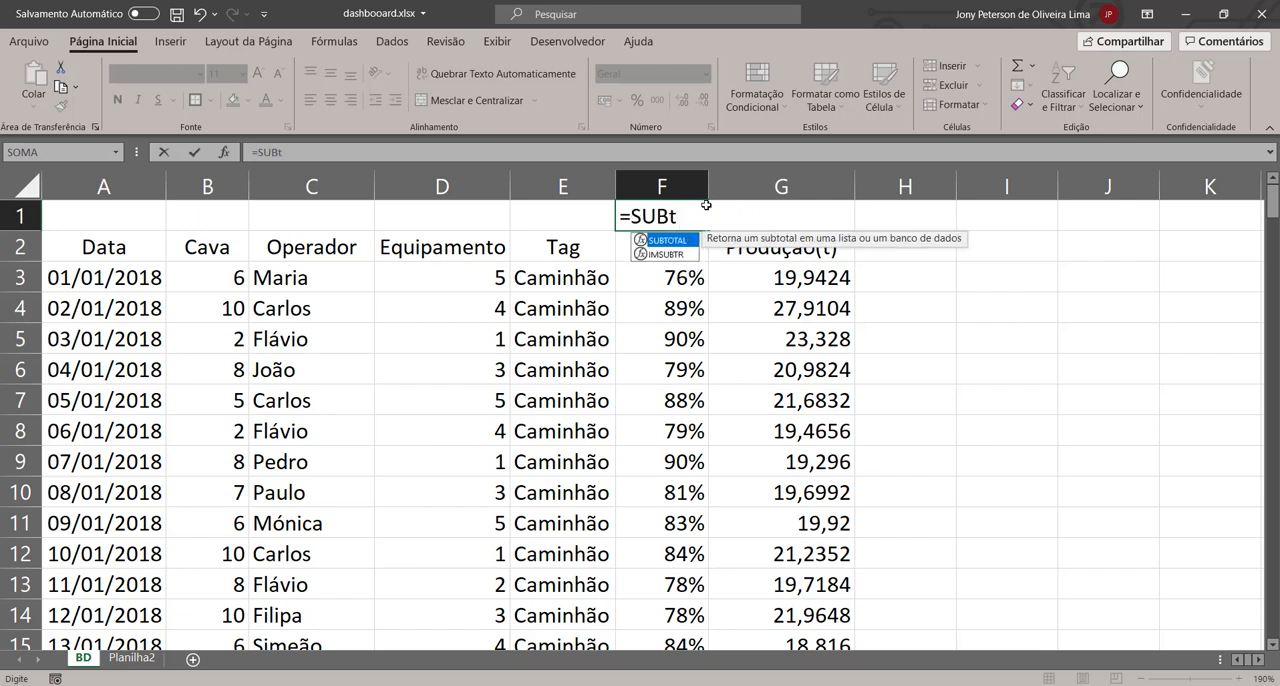
key(Tab)
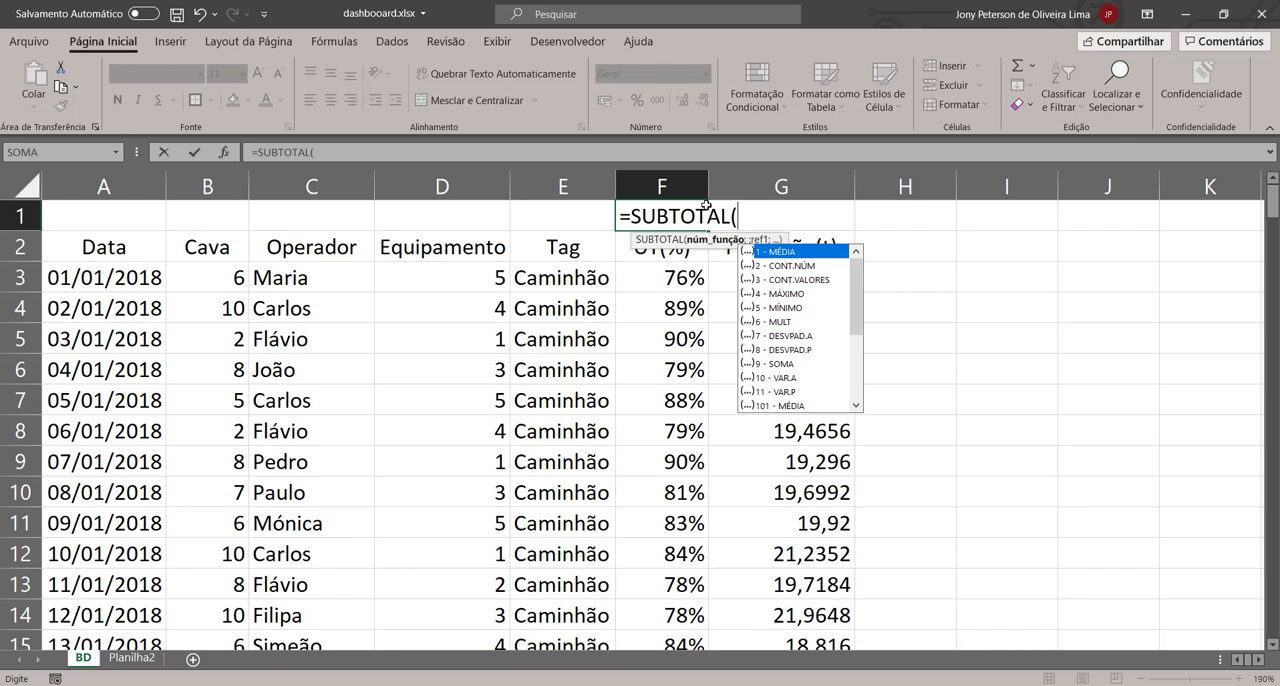
text(1;F2)
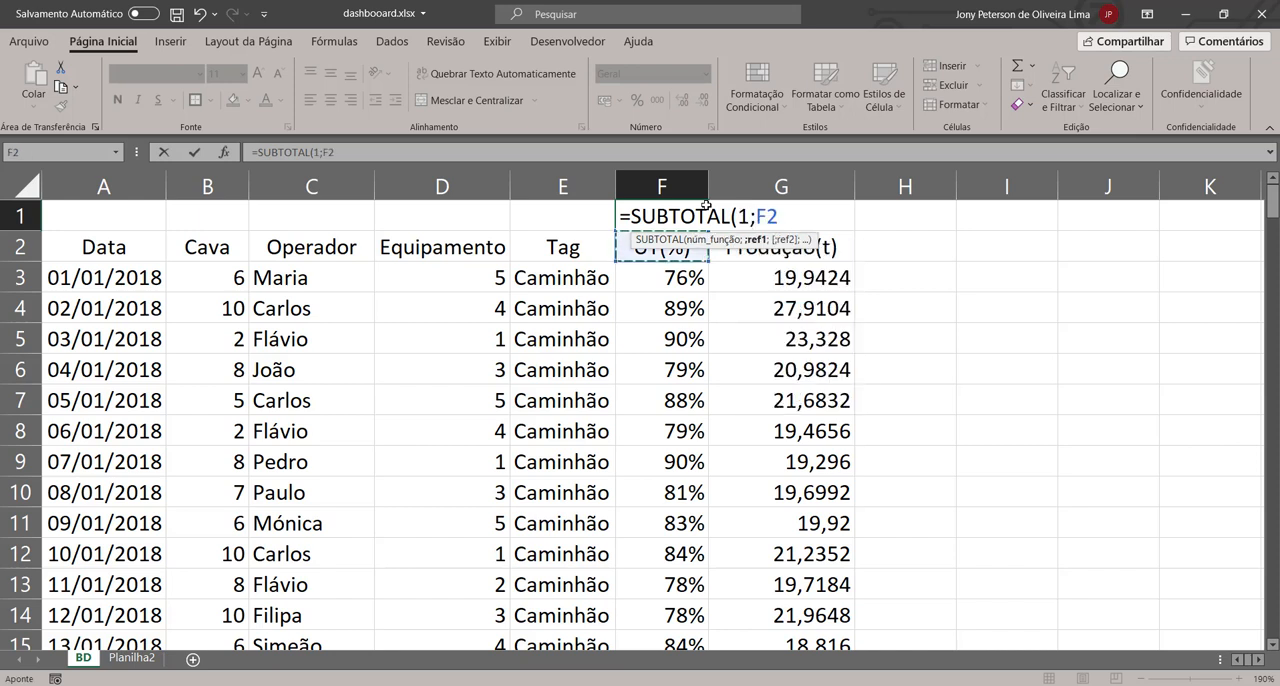
key(Down)
key(ctrl+shift+Down)
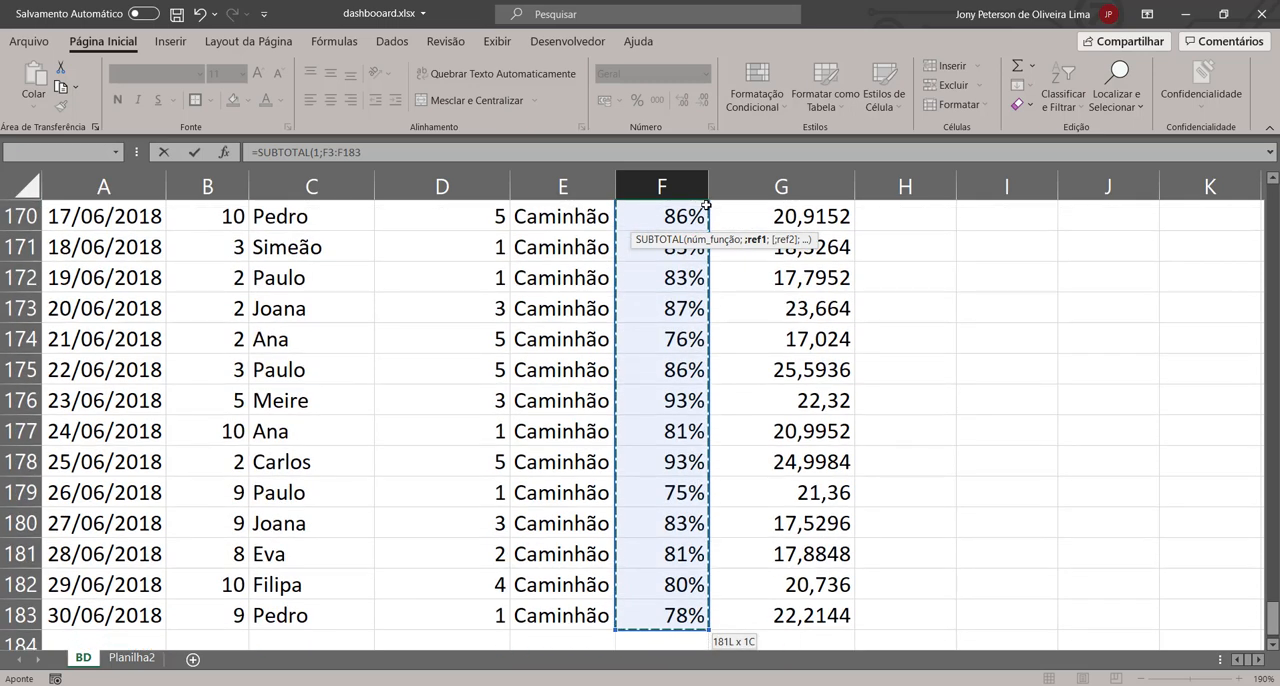
text())
key(ctrl+Return)
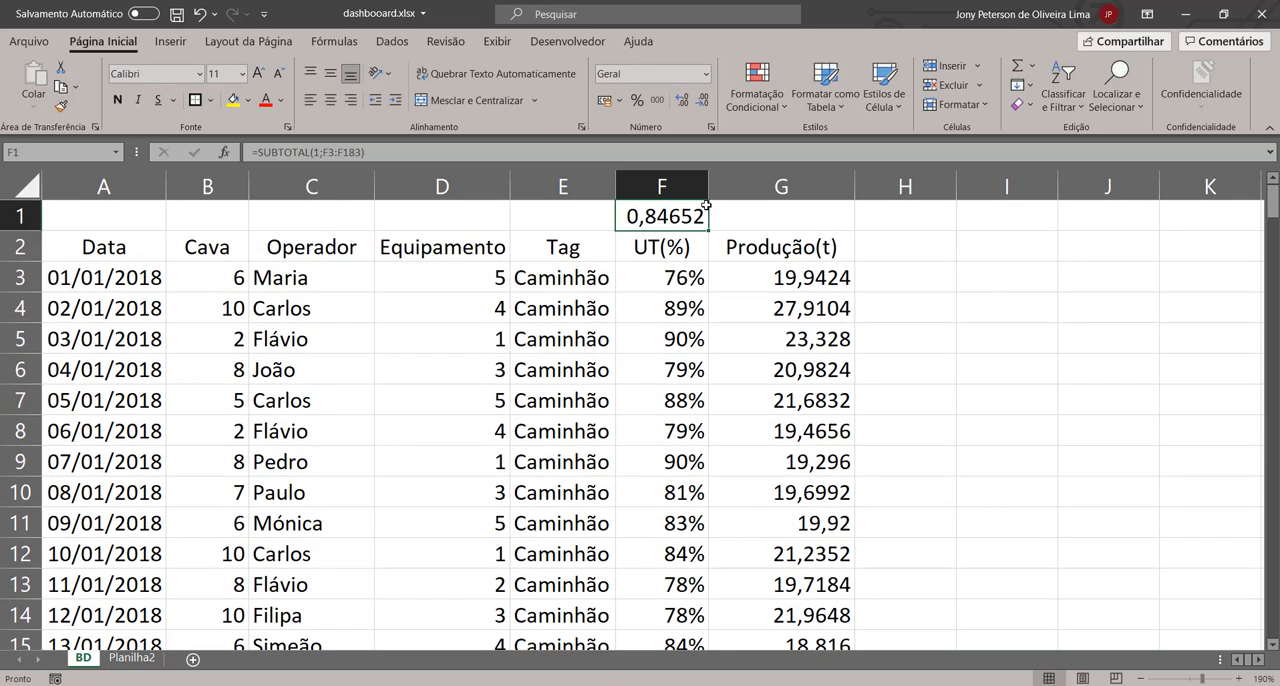
click(636, 100)
click(681, 103)
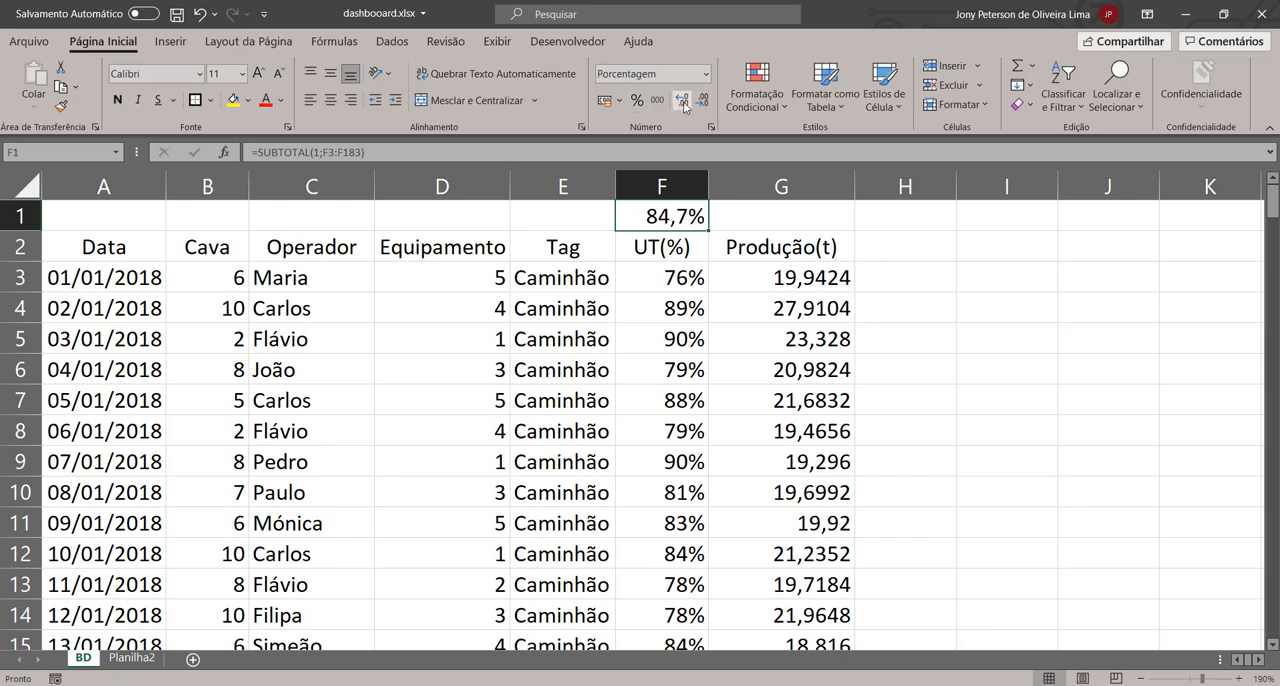
Step: Sum the Produção(t) column in G1 with =SUBTOTAL(9;G3:G183) and apply the thousands-separator number format
click(800, 208)
text(=subt)
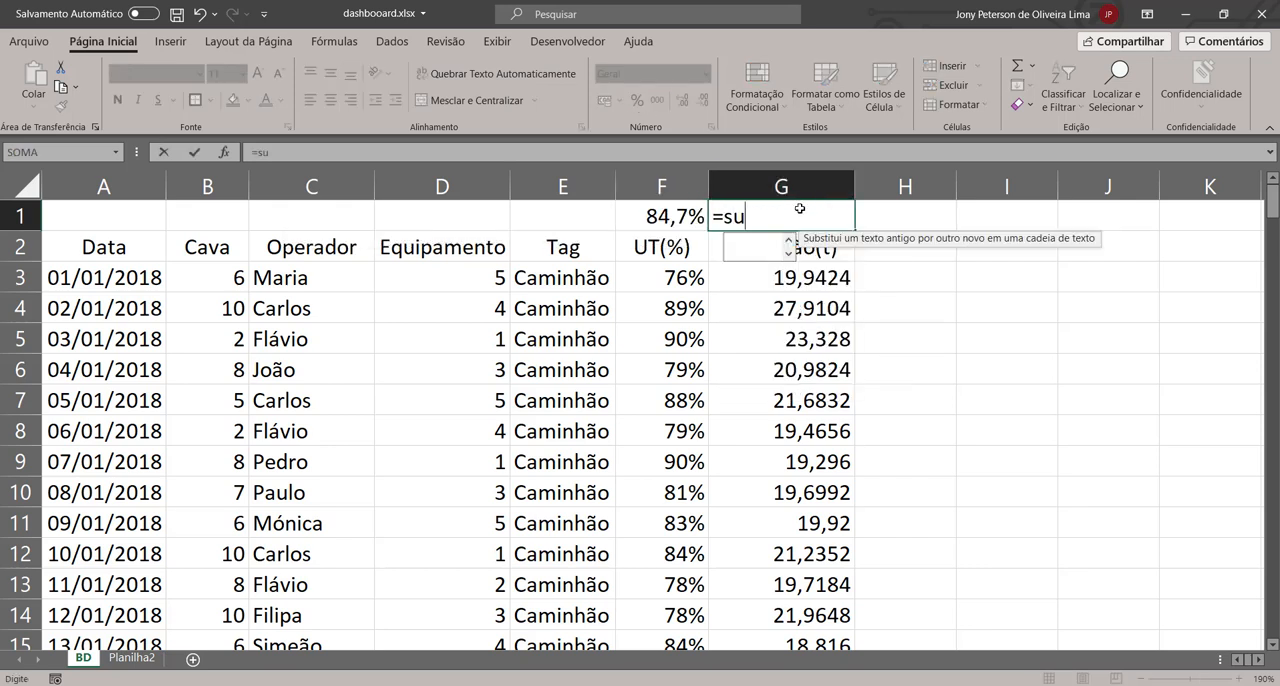
key(Tab)
key(Down)
key(Down)
key(Down)
key(Down)
key(Down)
key(Down)
key(Down)
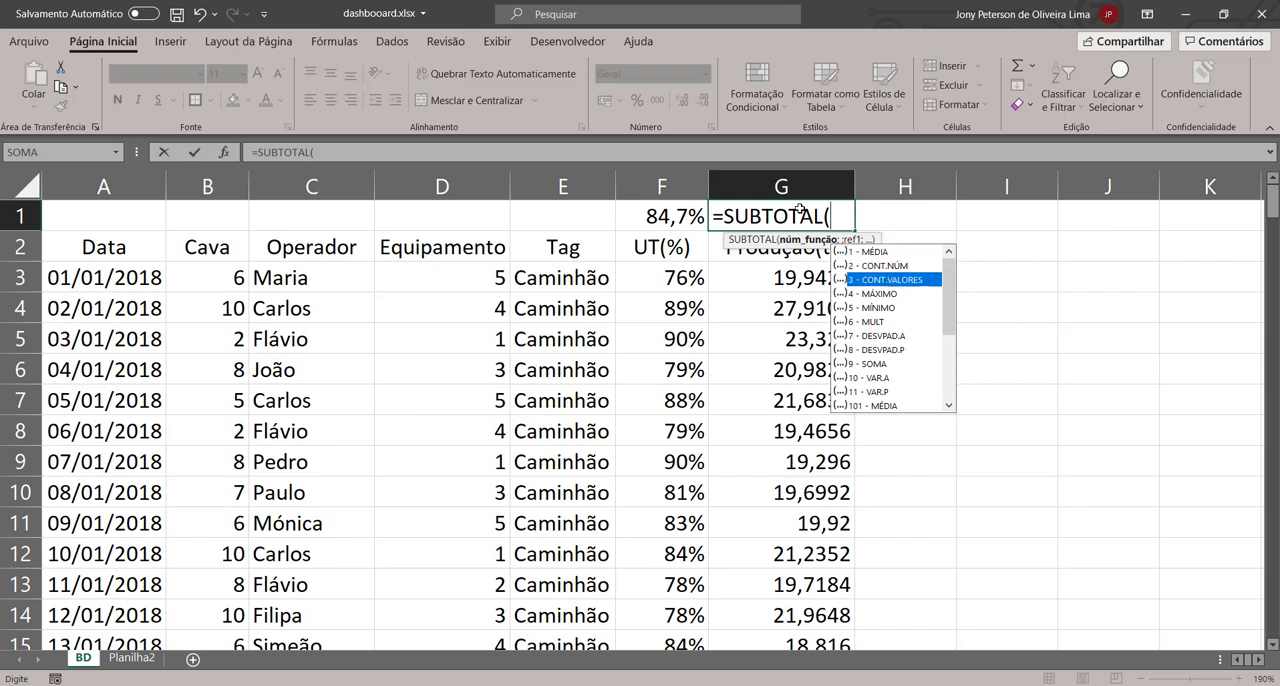
key(Down)
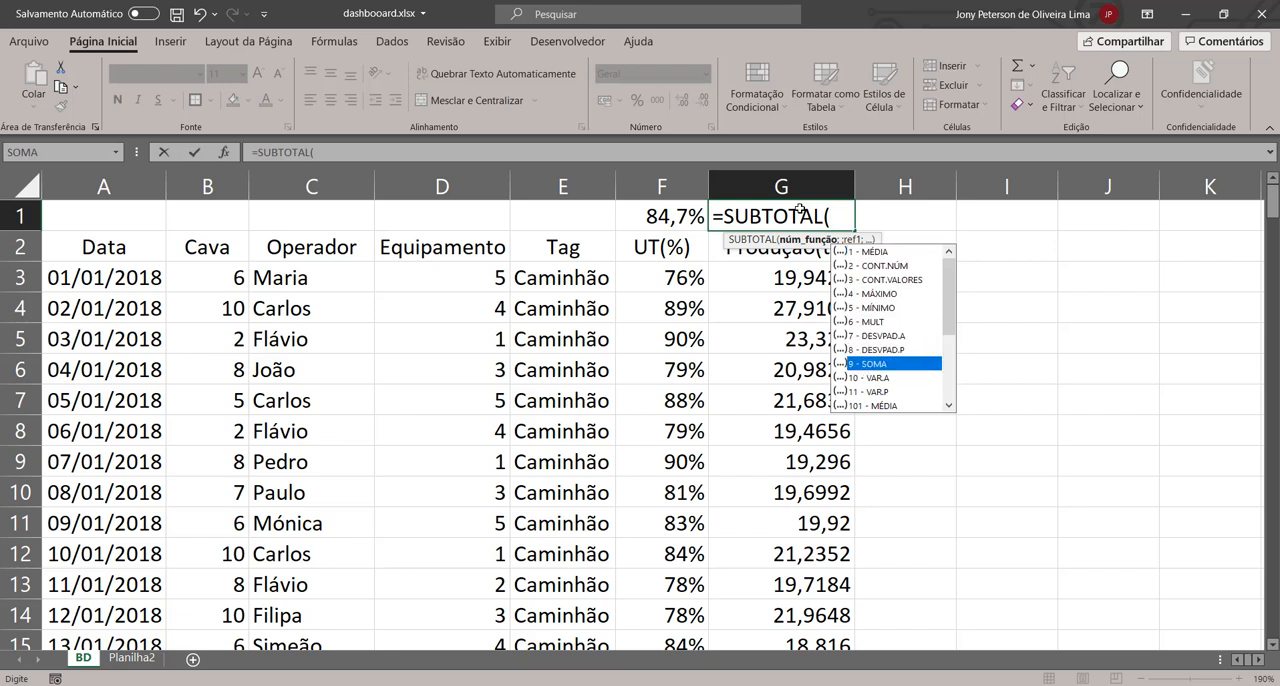
text(.)
key(BackSpace)
text(9;)
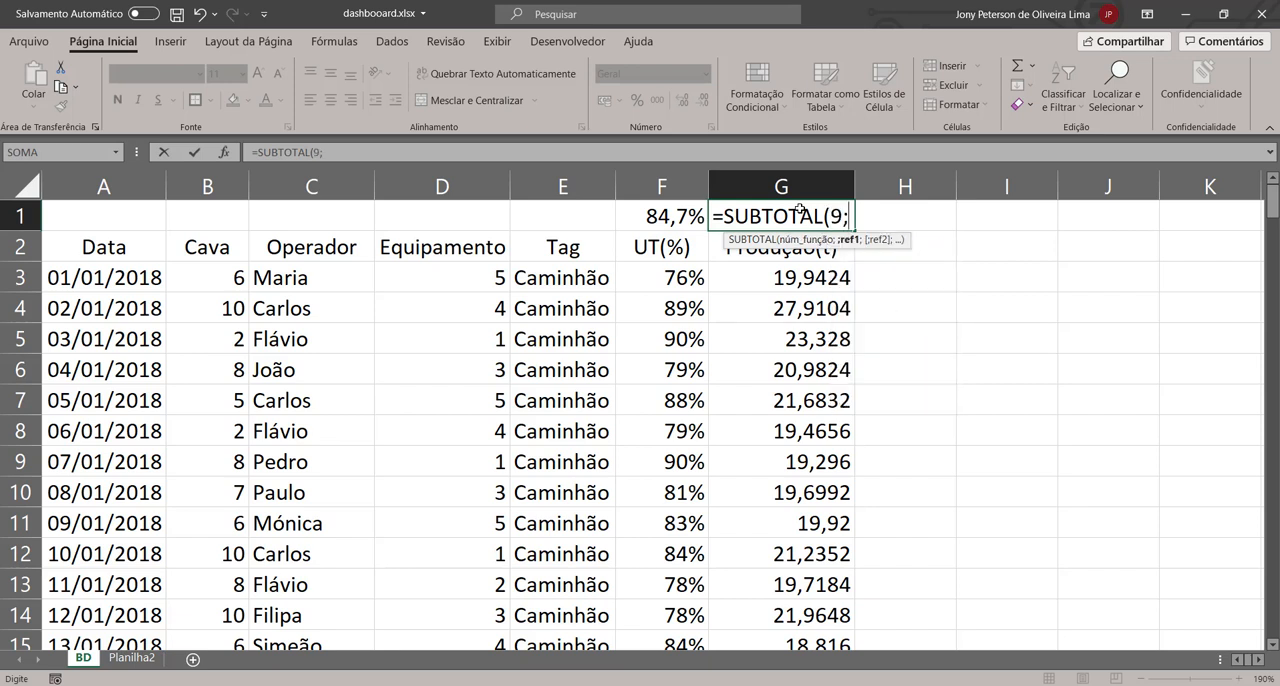
key(Down)
key(Down)
key(ctrl+shift+Down)
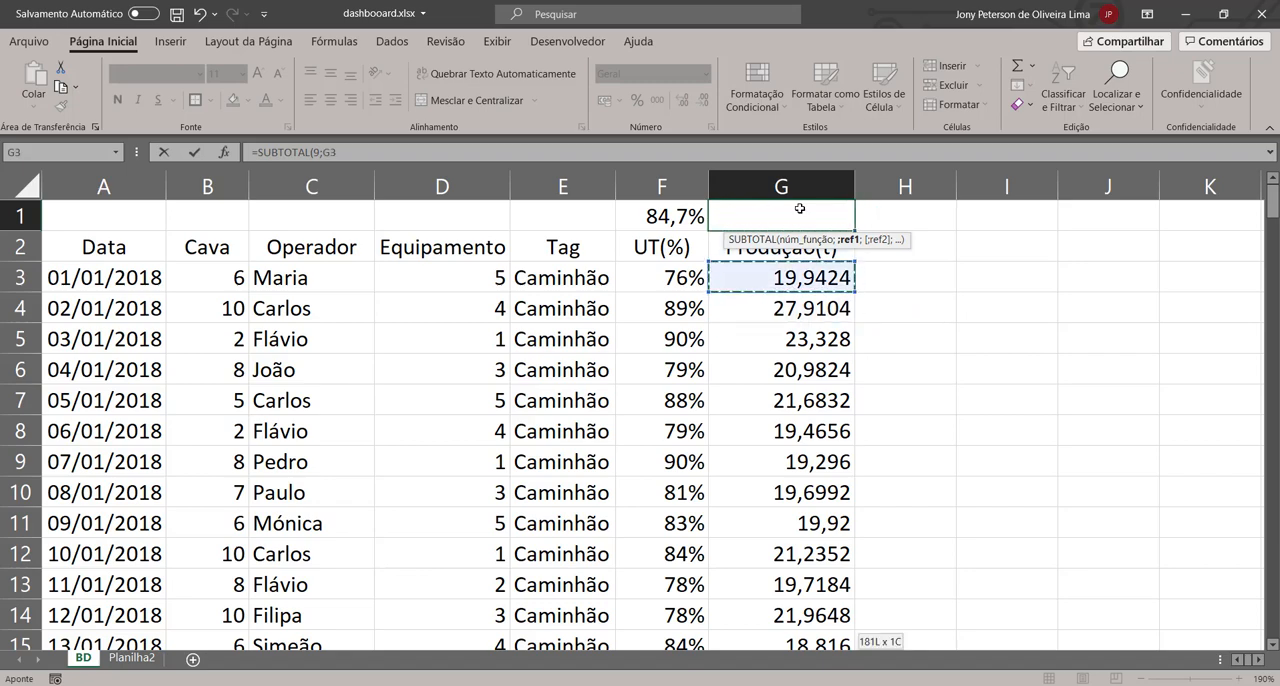
key(ctrl+Return)
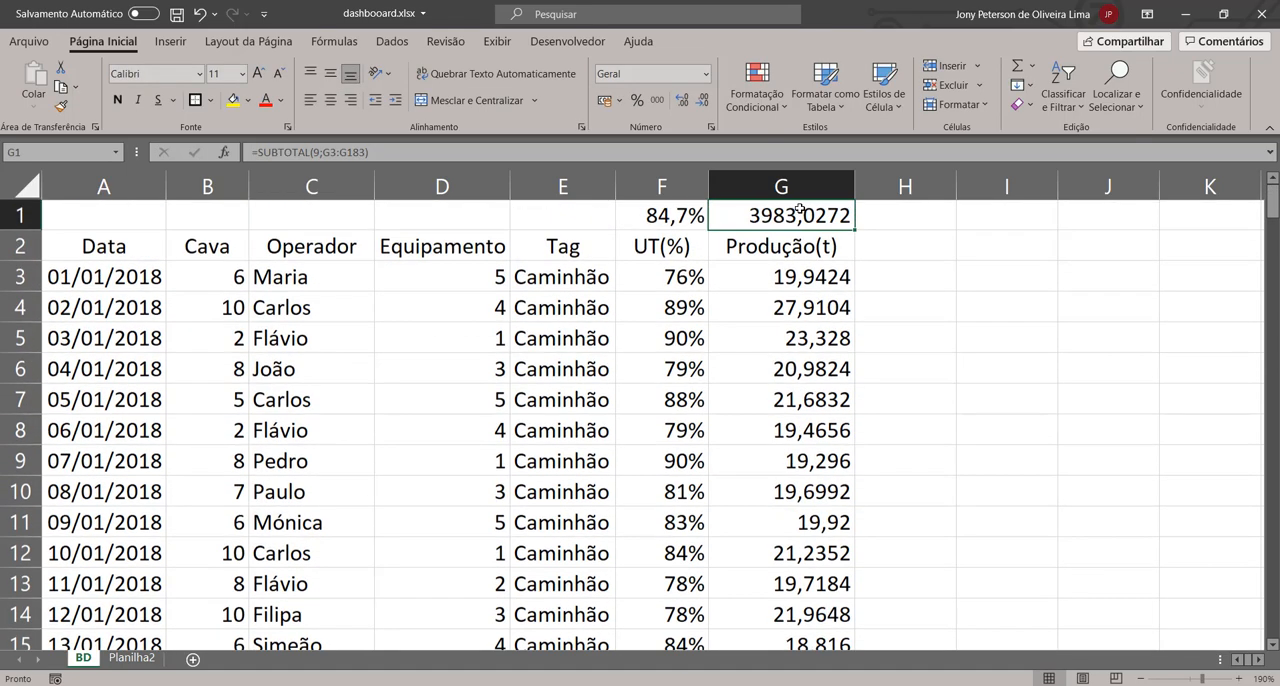
click(657, 100)
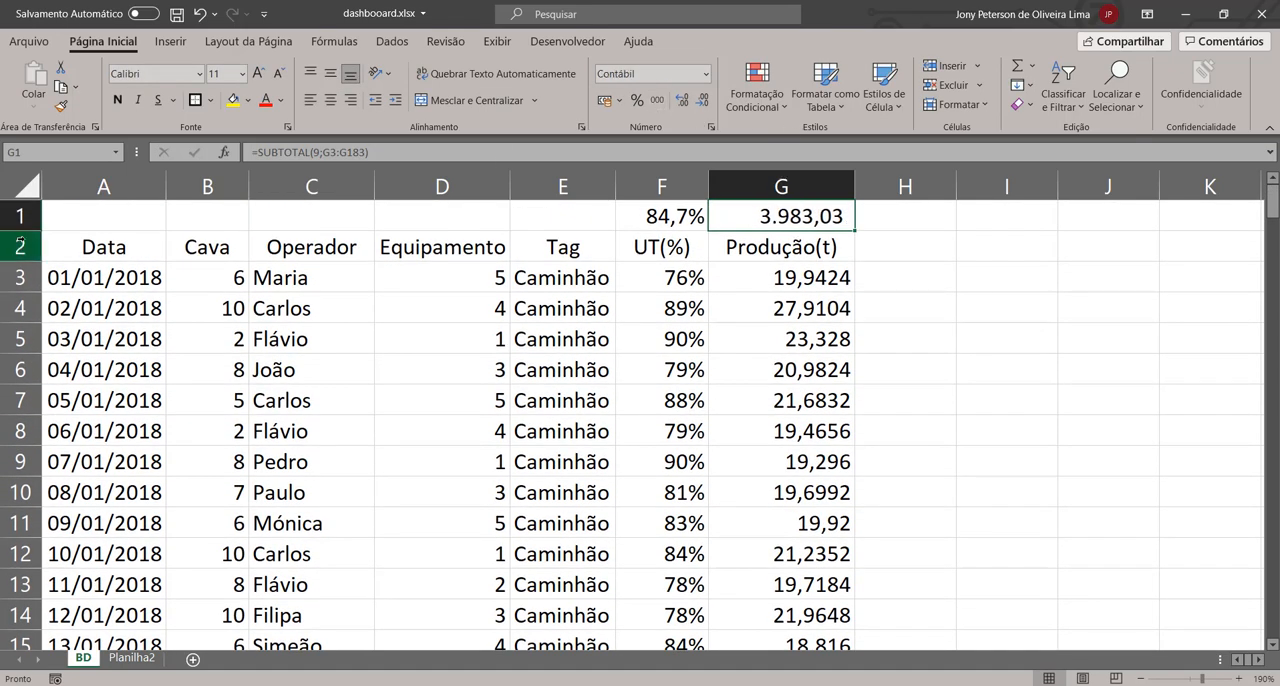
Step: Add filters to the column headings in row 2 of the BD sheet
click(20, 246)
click(1063, 95)
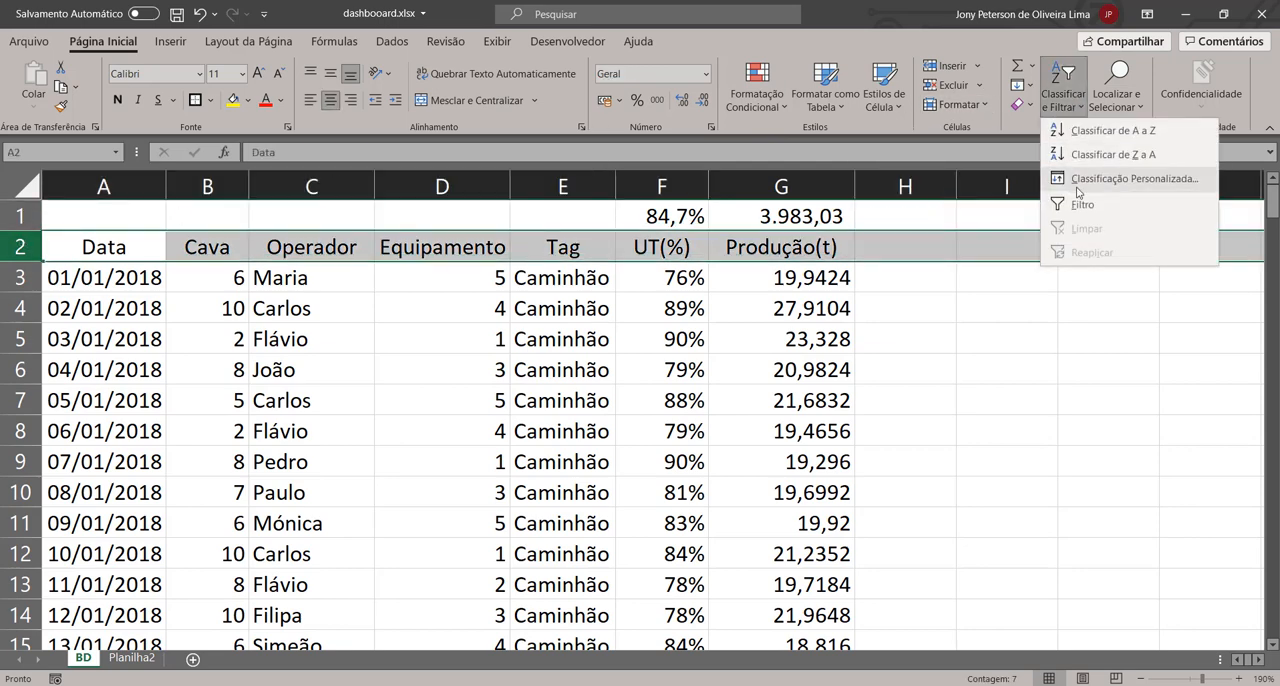
click(1085, 205)
click(680, 370)
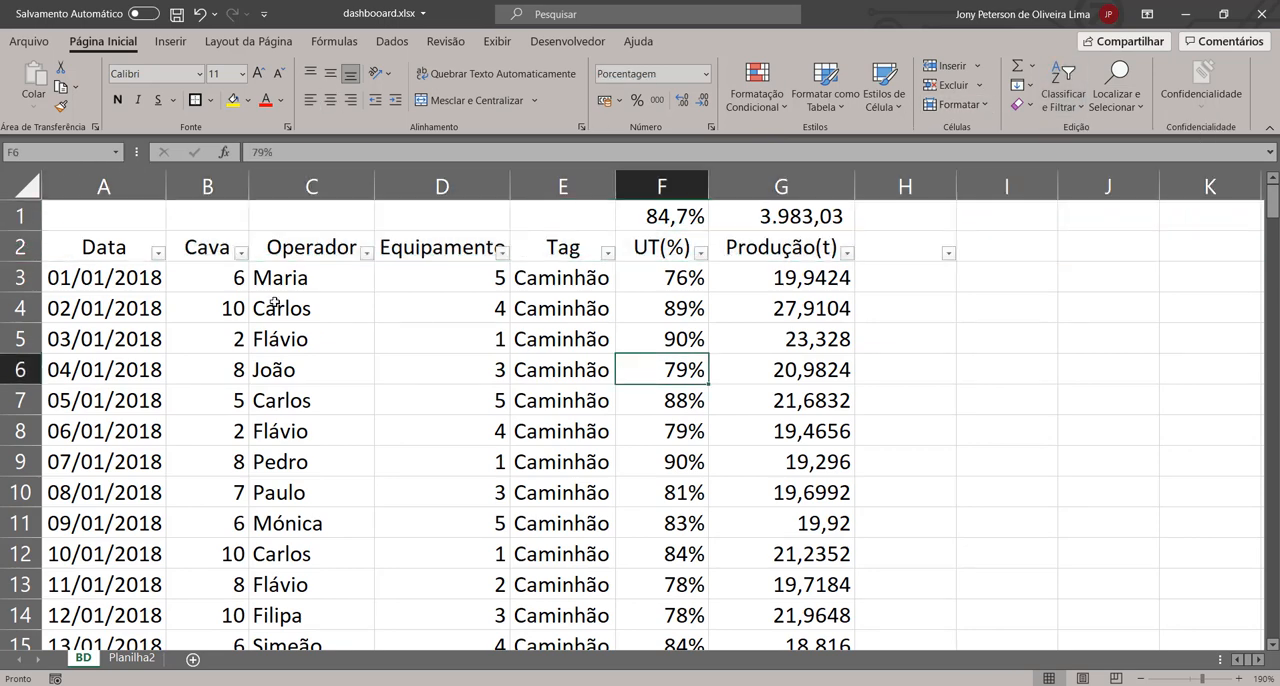
Step: Check the operator order in the Planilha2 summary and filter the BD sheet's Operador column to only the first operator
click(126, 657)
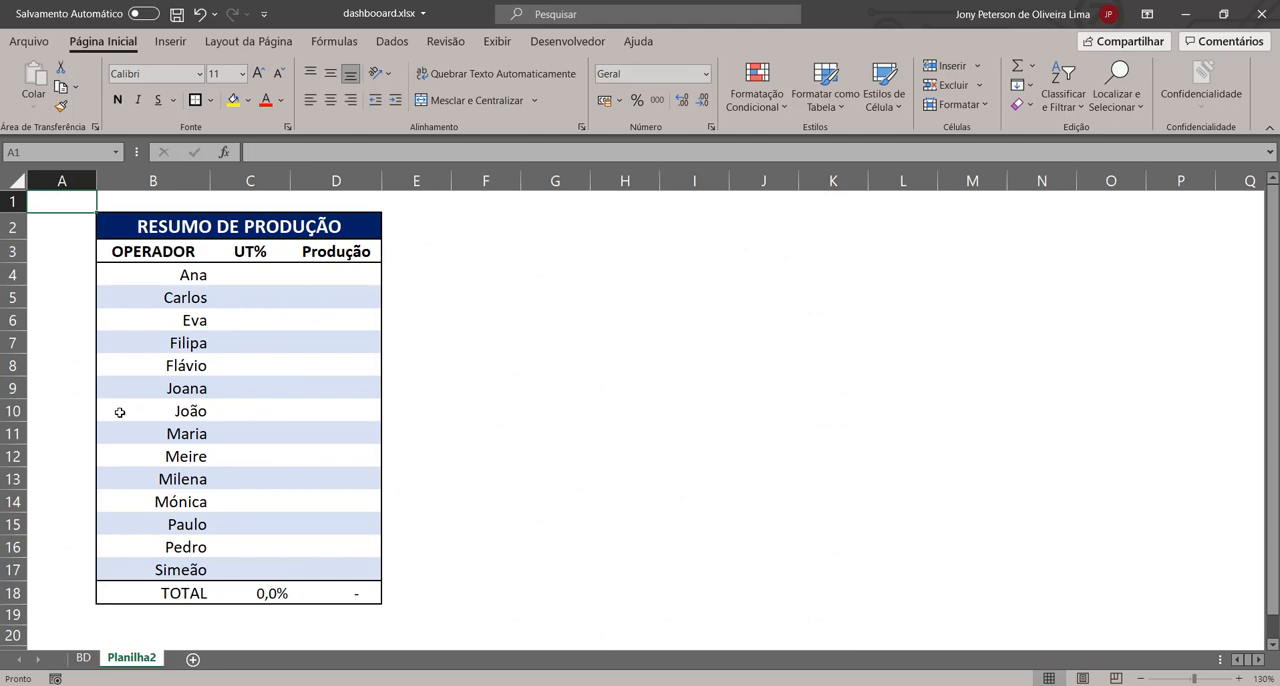
click(84, 657)
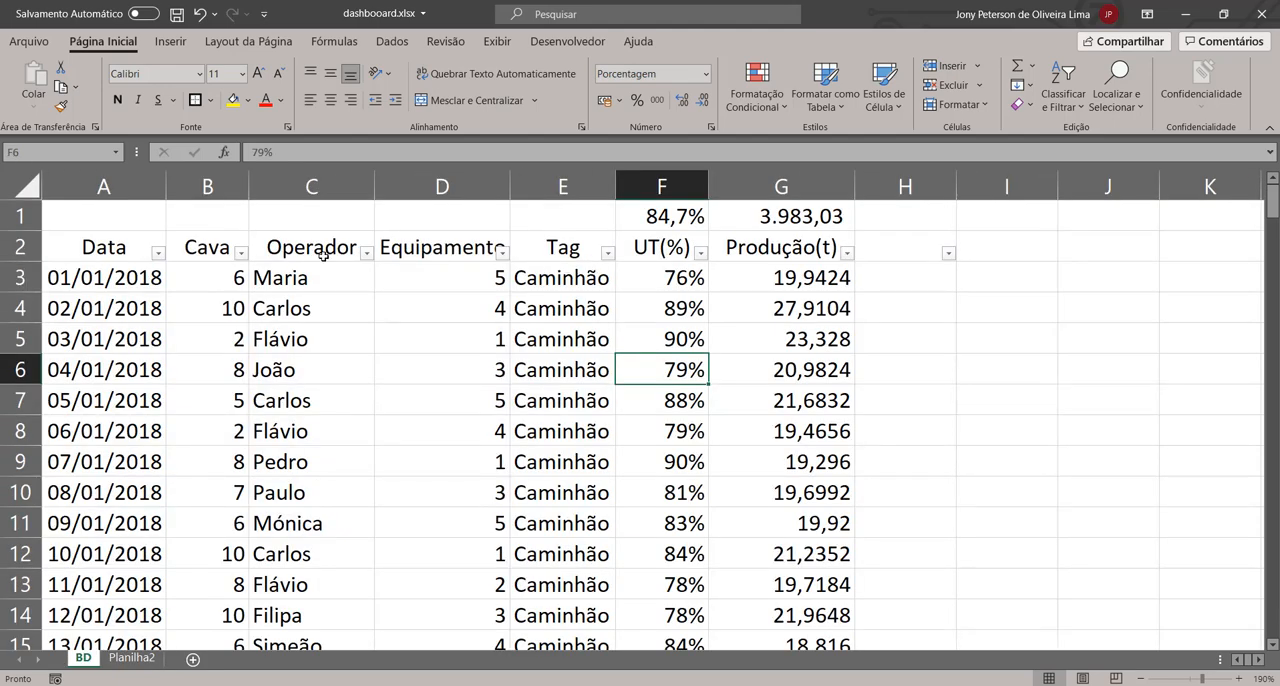
click(367, 253)
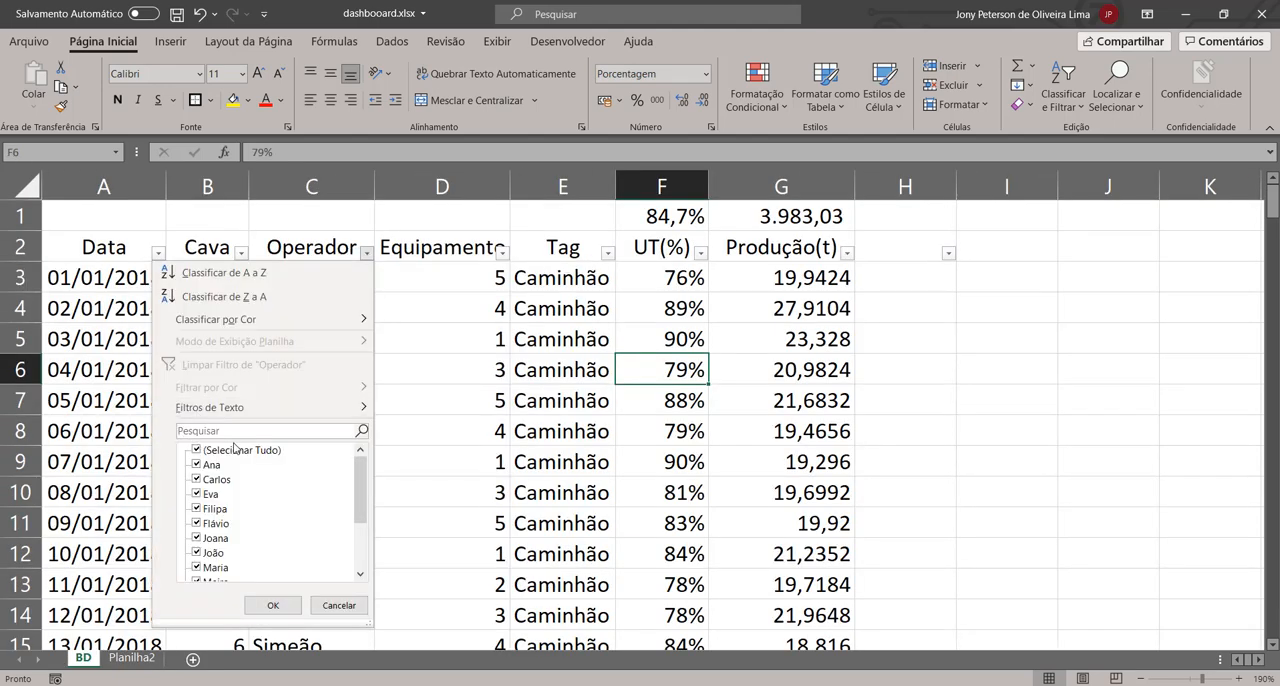
click(196, 450)
click(196, 465)
click(272, 605)
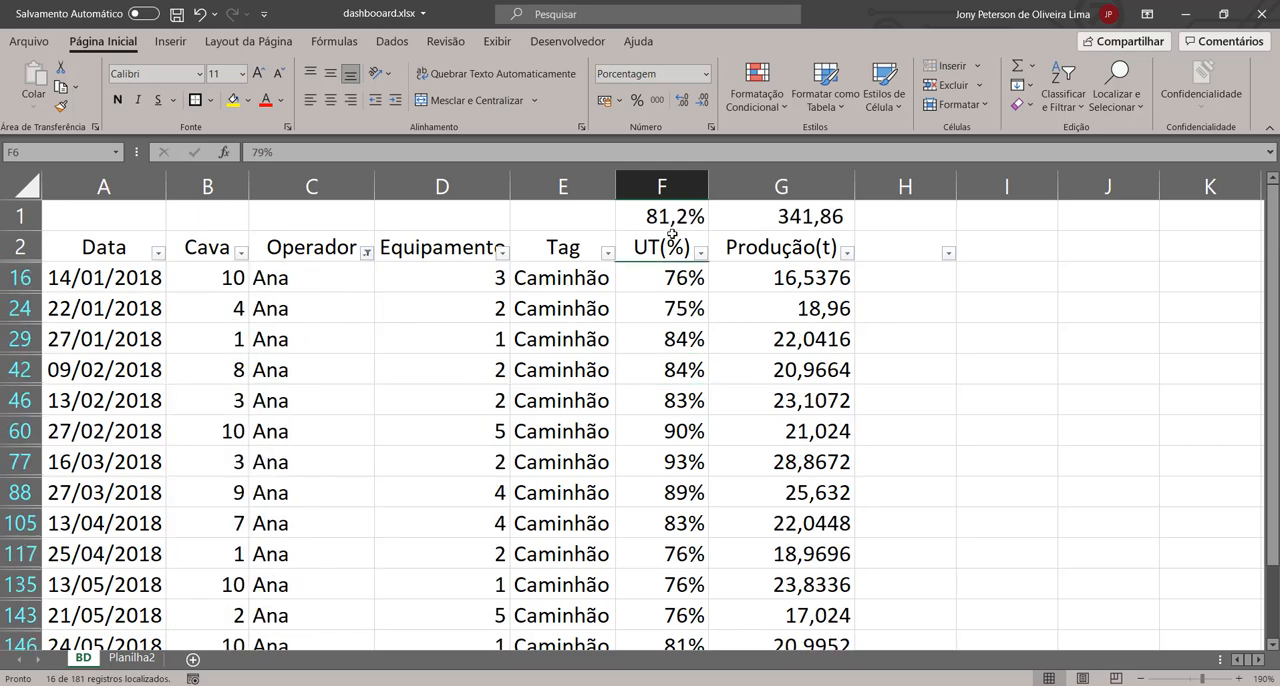
Step: Copy the F1:G1 subtotals from the BD sheet and paste them as values into C4:D4, the first operator's row of the Planilha2 summary
drag(661, 216, 783, 216)
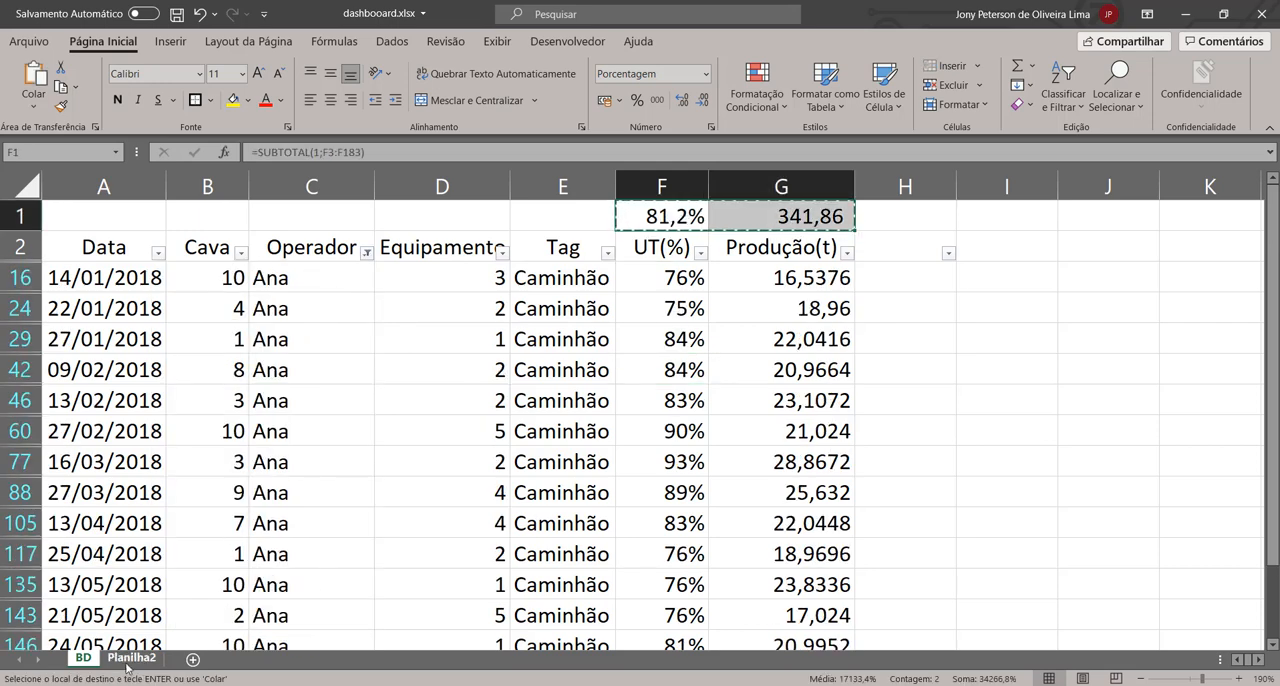
click(131, 658)
click(239, 282)
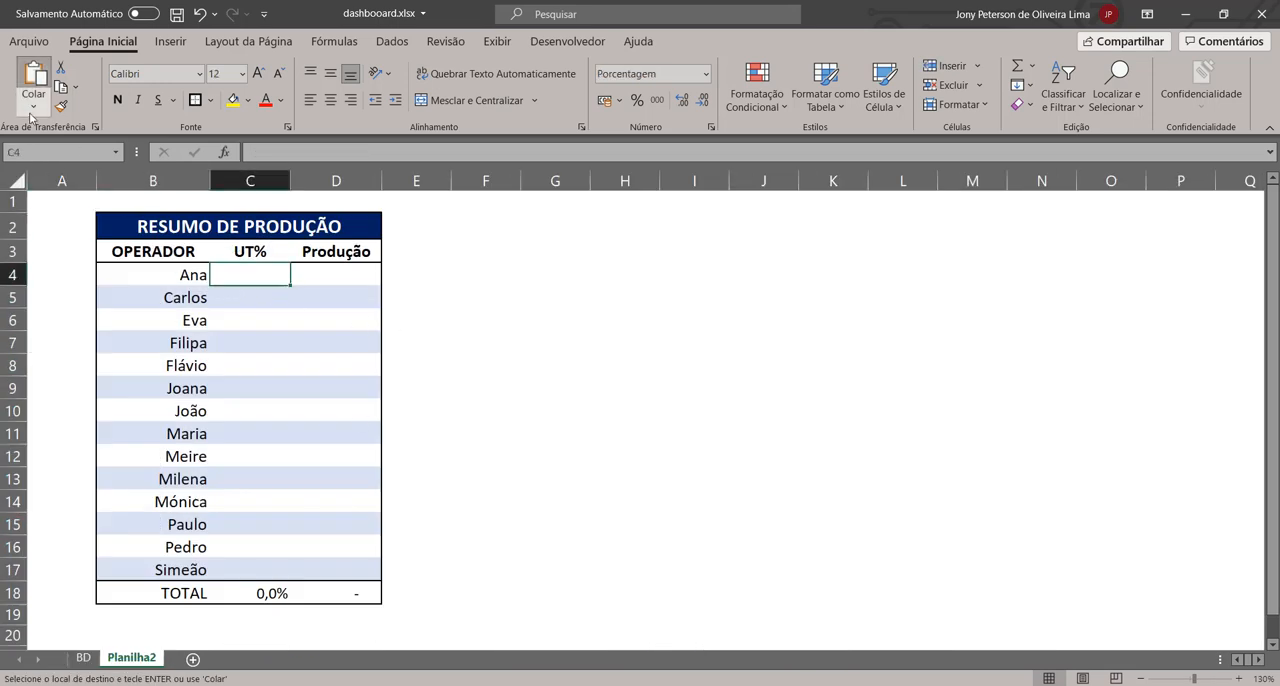
click(34, 105)
click(55, 234)
click(345, 386)
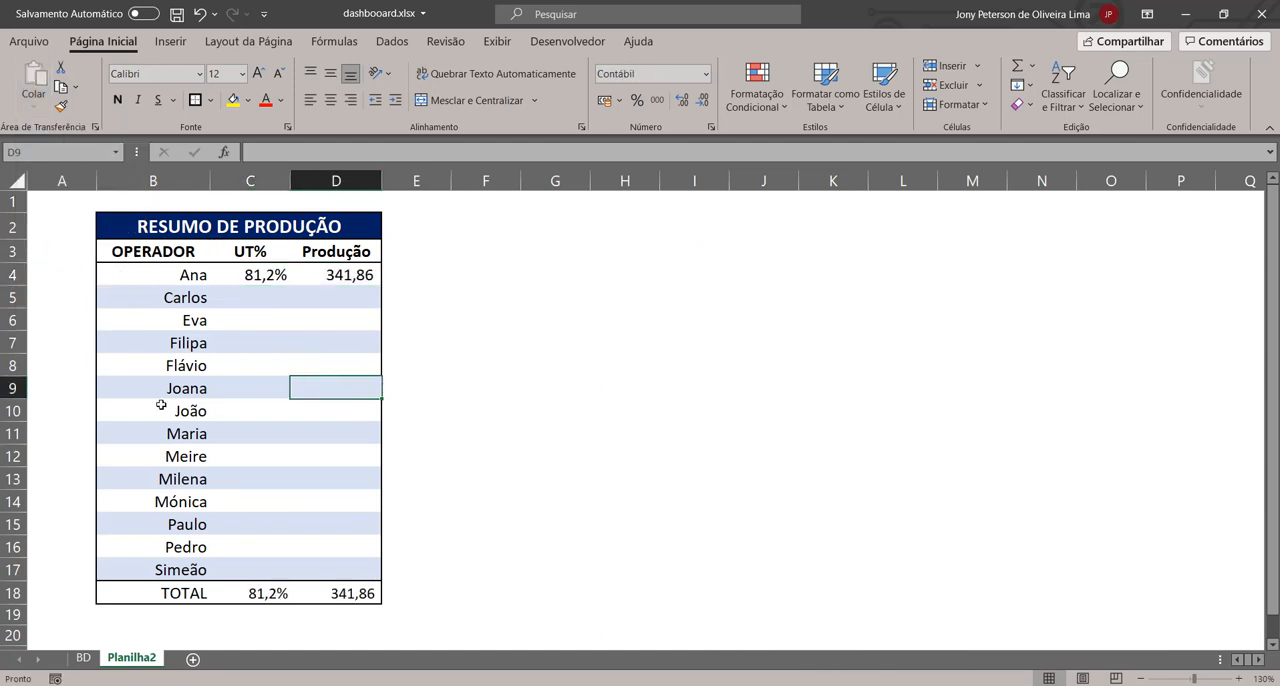
Step: Show all operators again in the Operador filter of the BD sheet
click(84, 658)
click(636, 346)
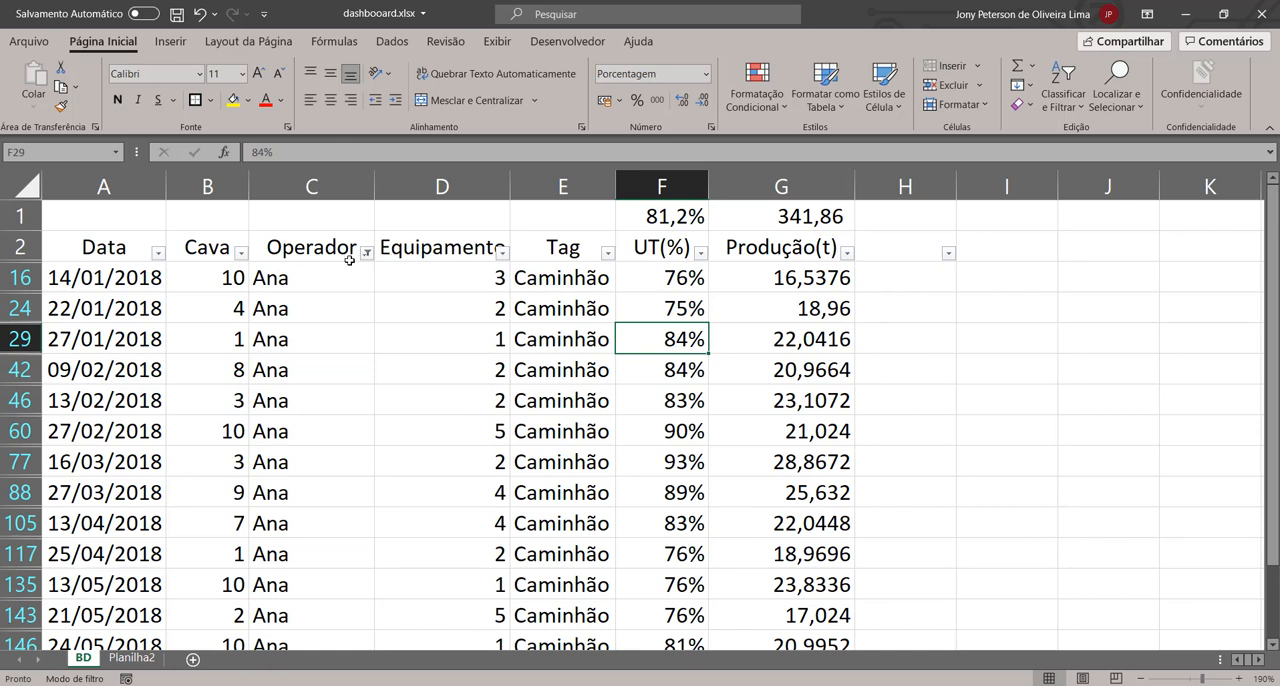
click(366, 264)
click(366, 262)
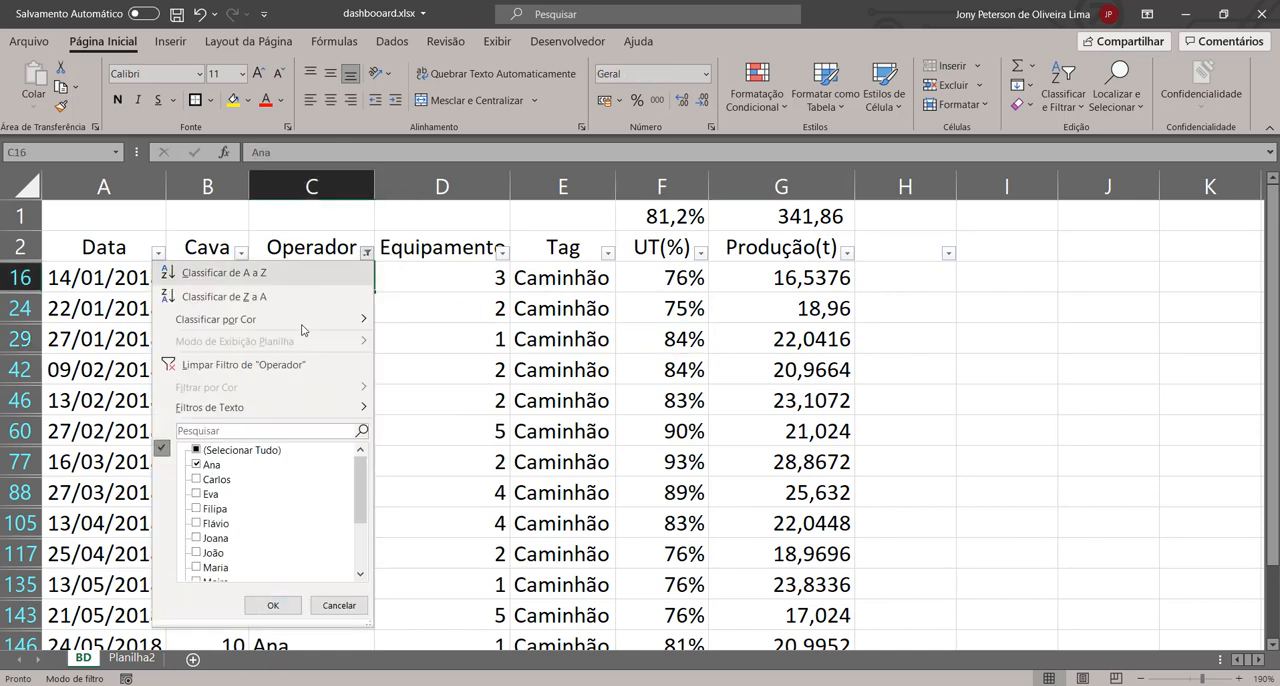
click(228, 452)
click(273, 605)
click(390, 432)
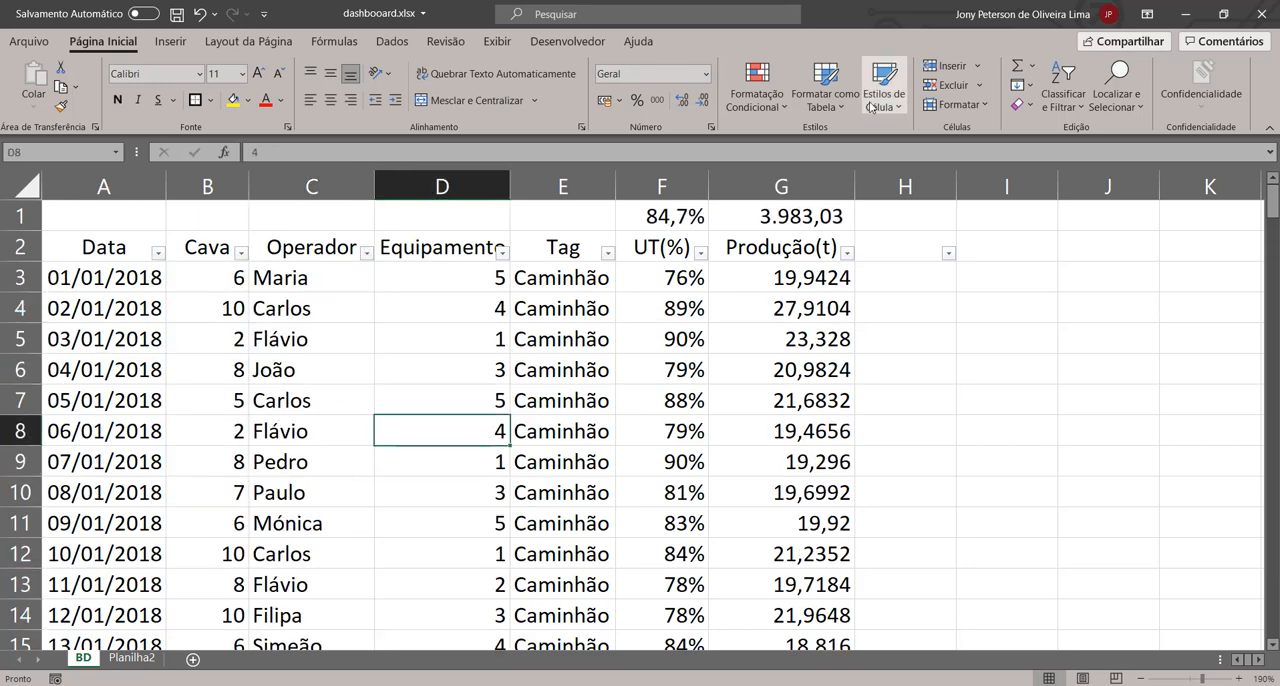
Step: Delete the empty column H from the BD sheet and return to cell A1
right_click(900, 186)
click(993, 346)
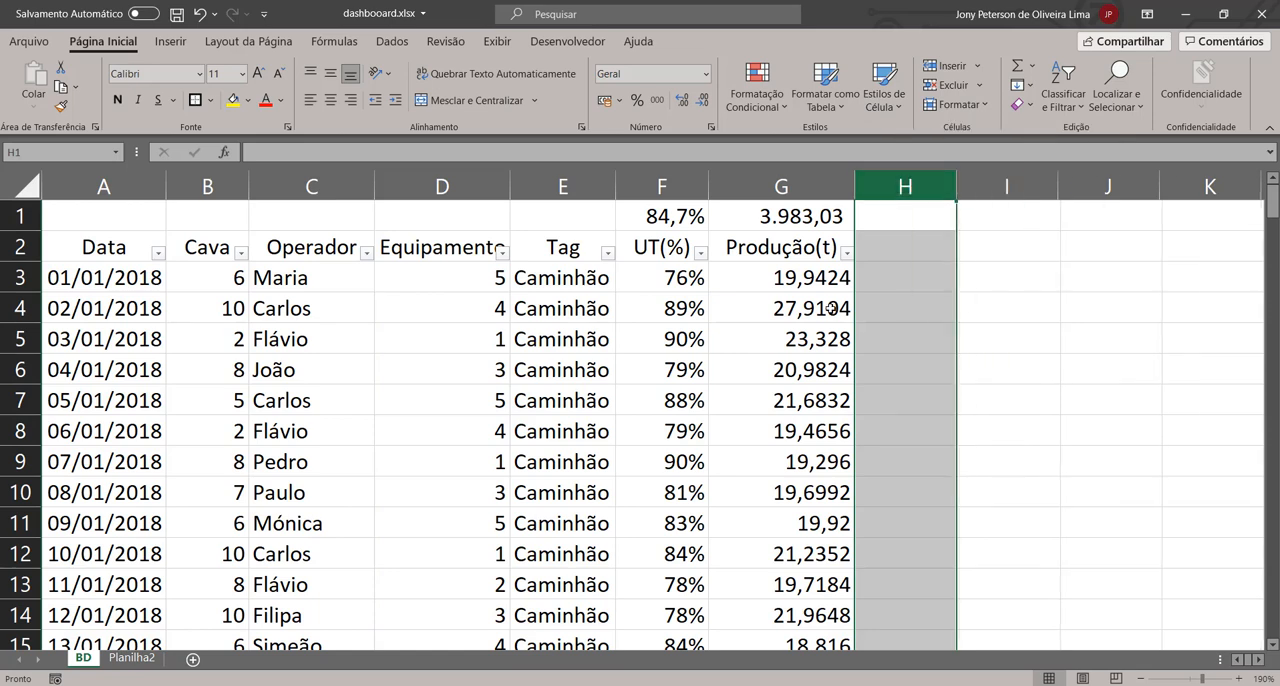
click(830, 306)
key(Up)
key(Up)
key(Up)
key(Left)
key(Left)
key(Left)
key(Left)
key(Left)
key(Left)
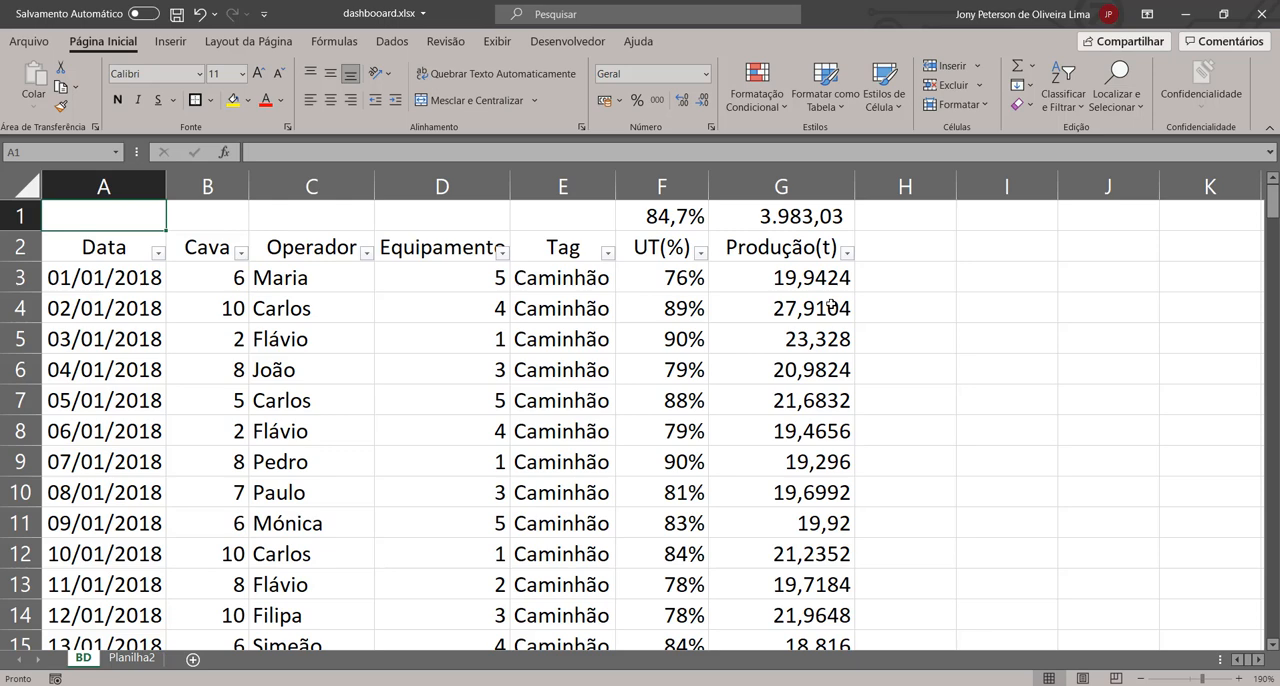
Step: Select cell A1 on the Planilha2 sheet and check the BD sheet before returning to Planilha2
click(128, 658)
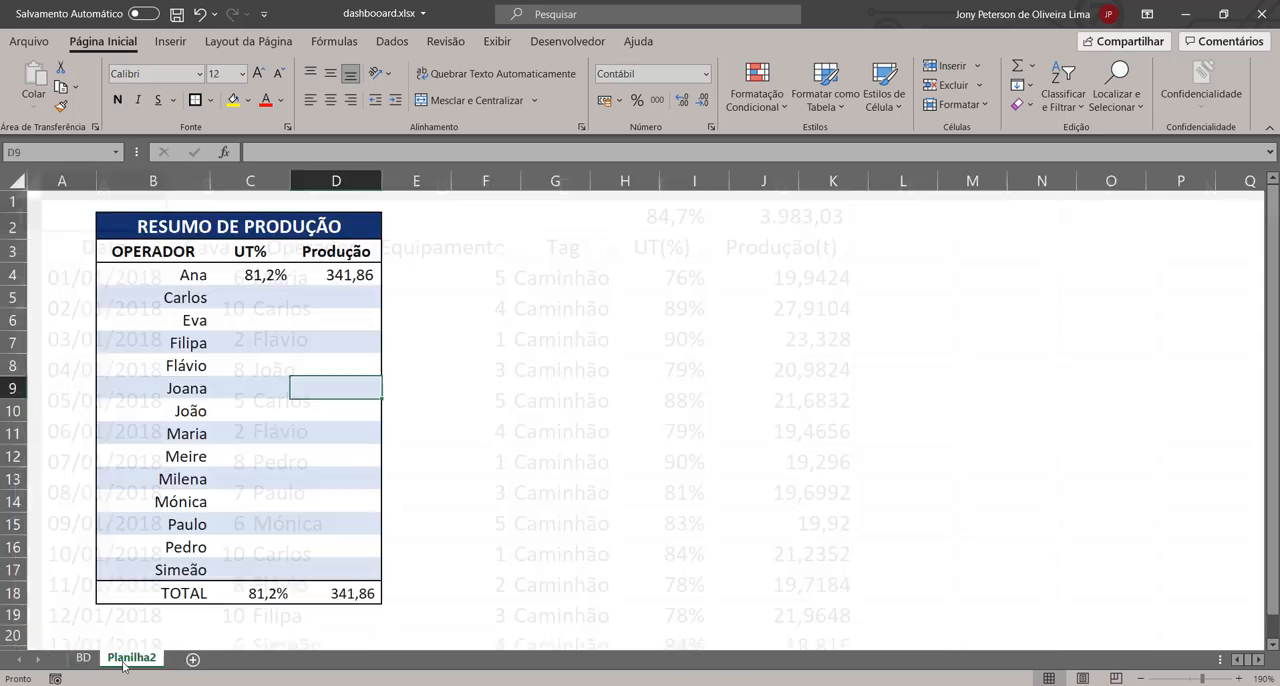
click(68, 214)
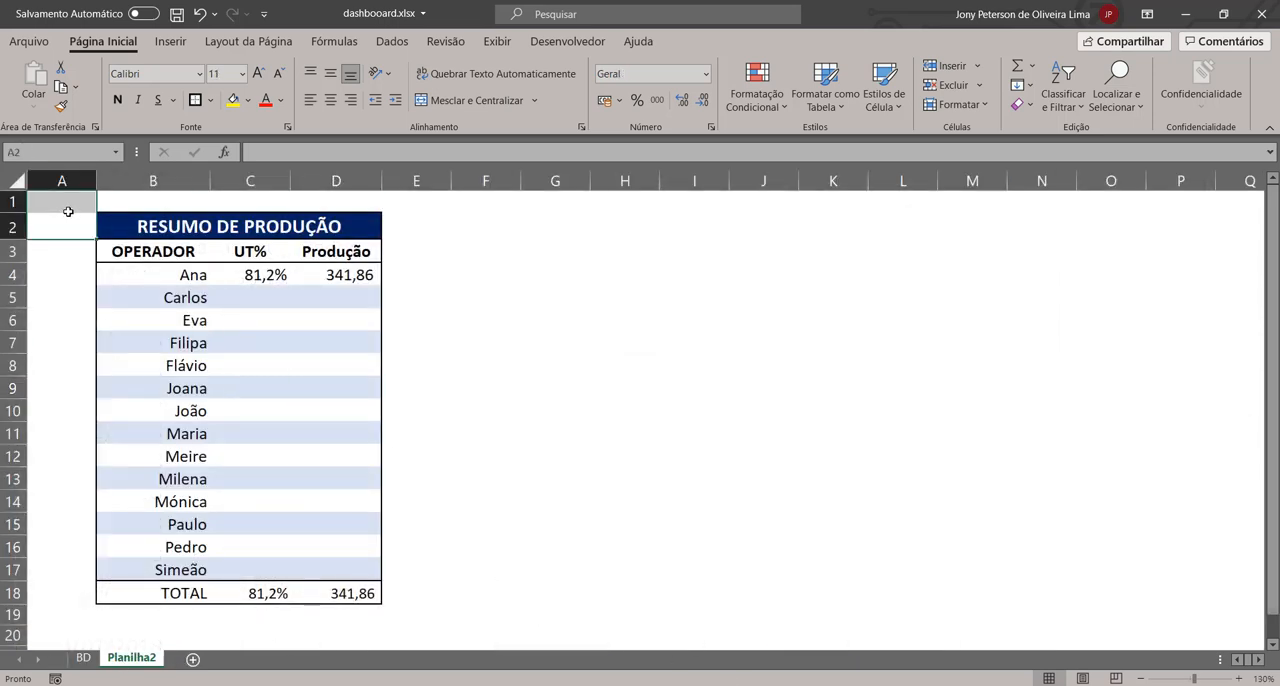
click(66, 203)
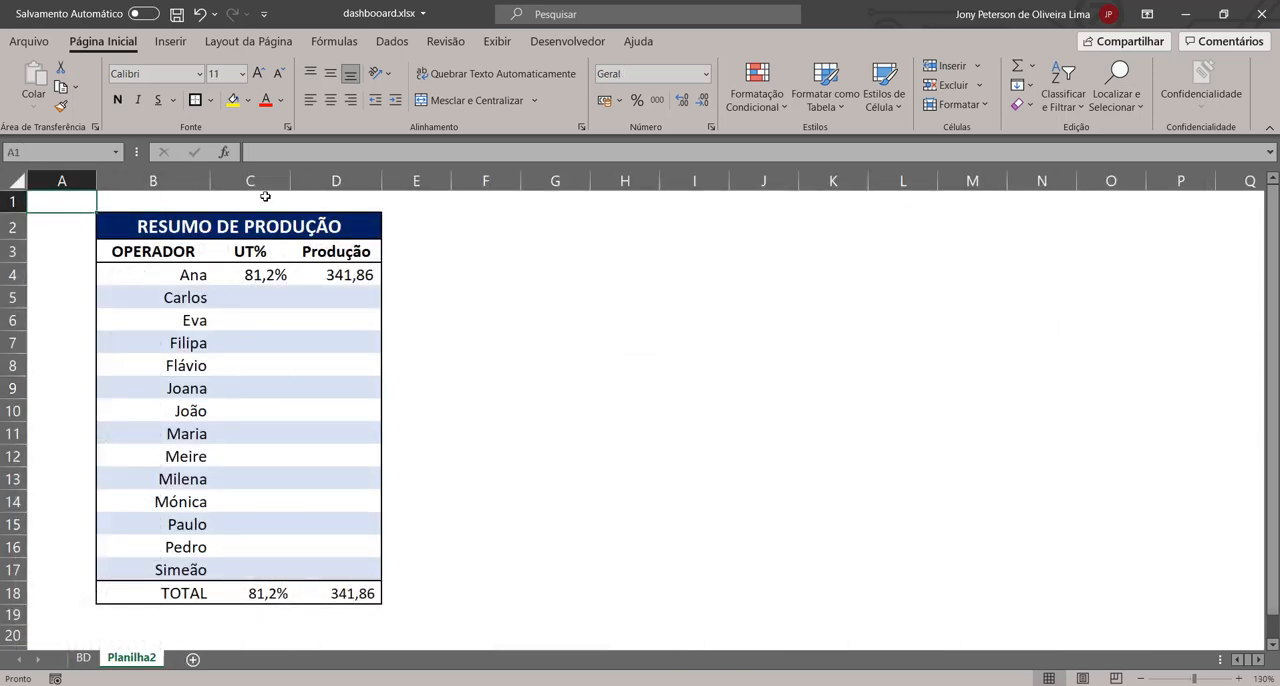
click(498, 41)
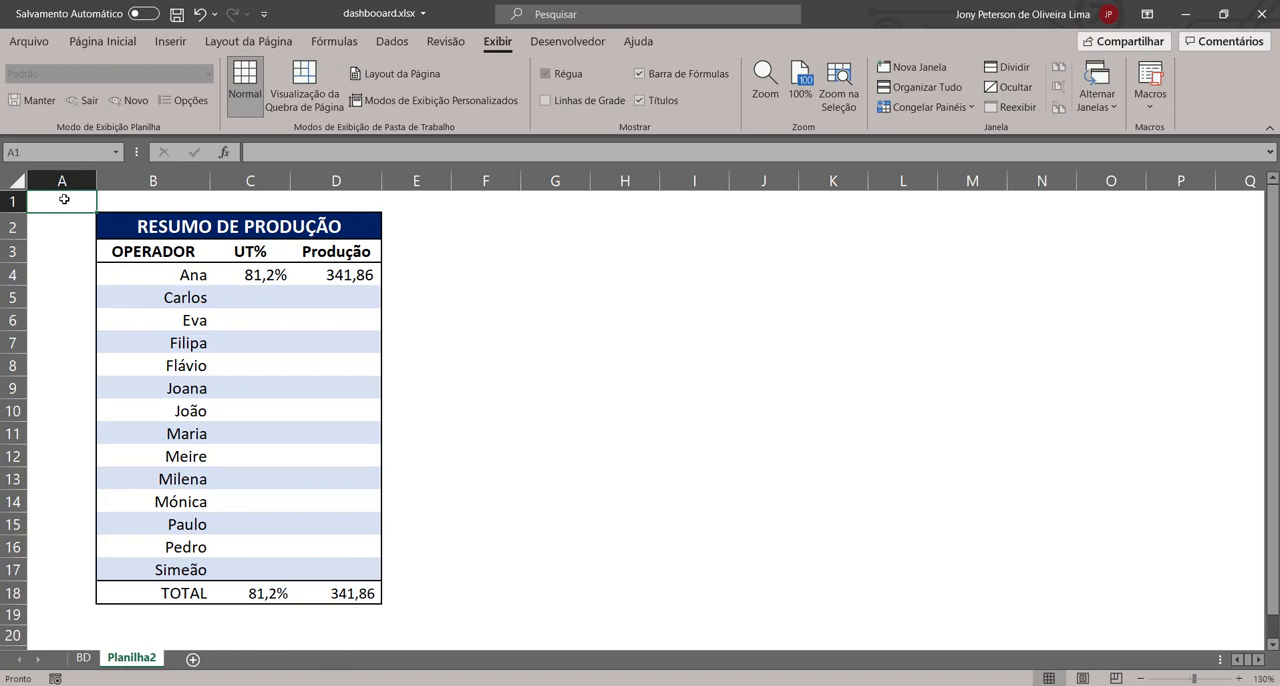
click(83, 657)
click(131, 657)
Step: Set up a new macro recording named MACRO_COPIAECOLA_TU_EPROD
click(1150, 100)
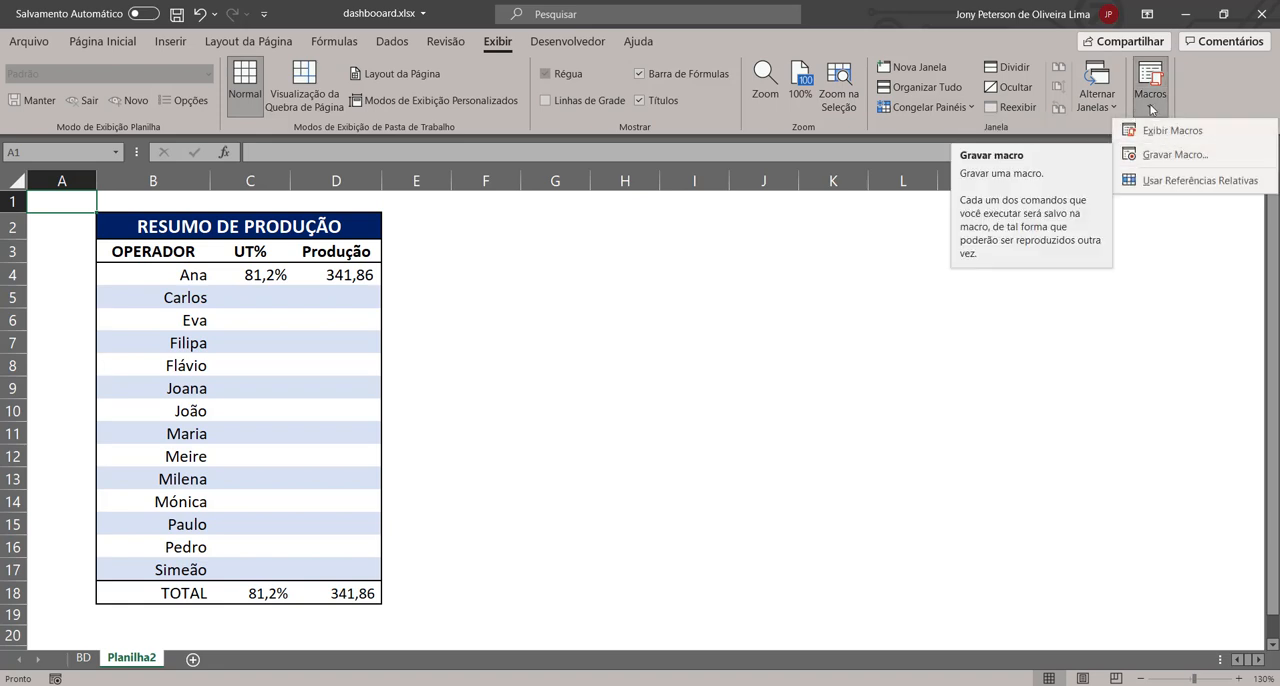
click(1175, 155)
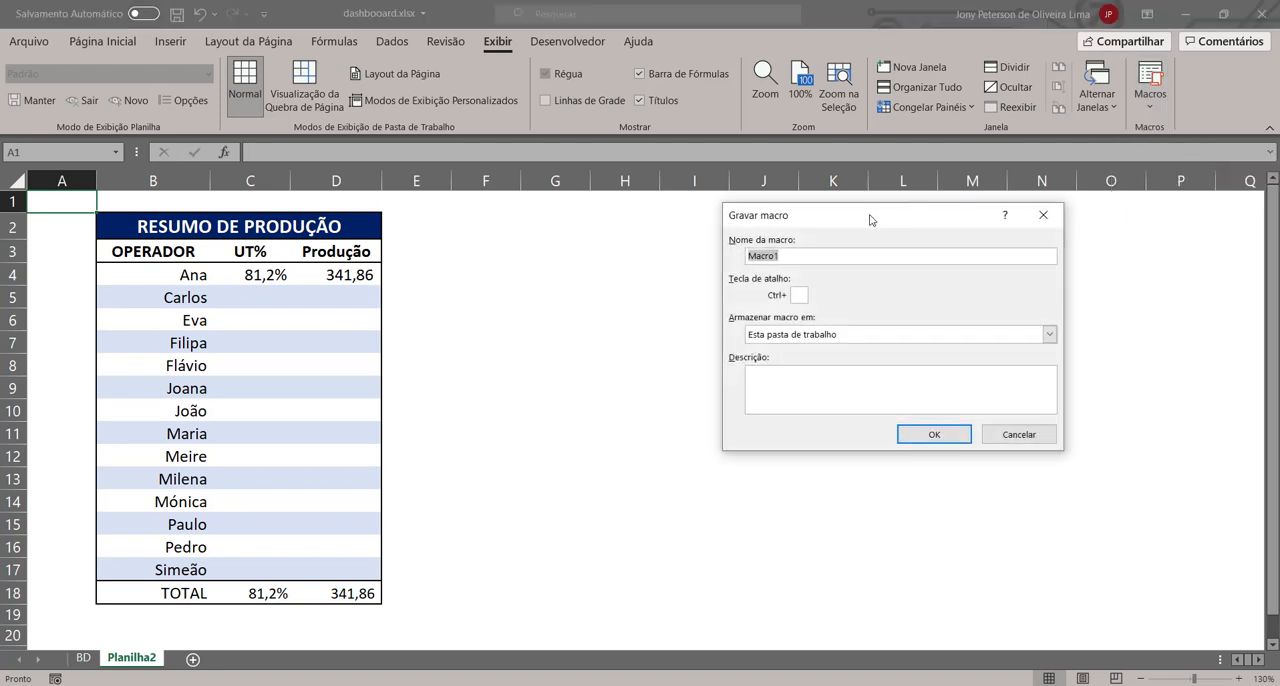
drag(871, 217, 565, 229)
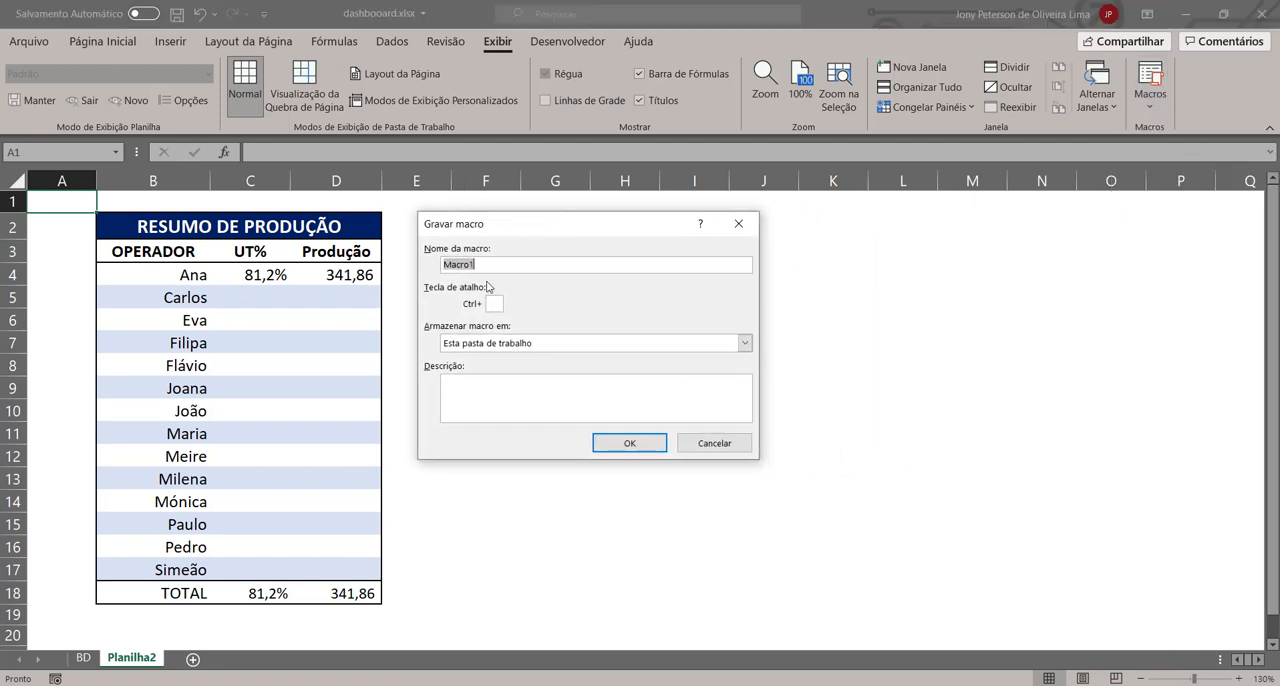
text(MACRP_)
key(BackSpace)
key(BackSpace)
key(BackSpace)
key(BackSpace)
text(O_COPIA)
text(P)
key(BackSpace)
text(OPIAECOLA_)
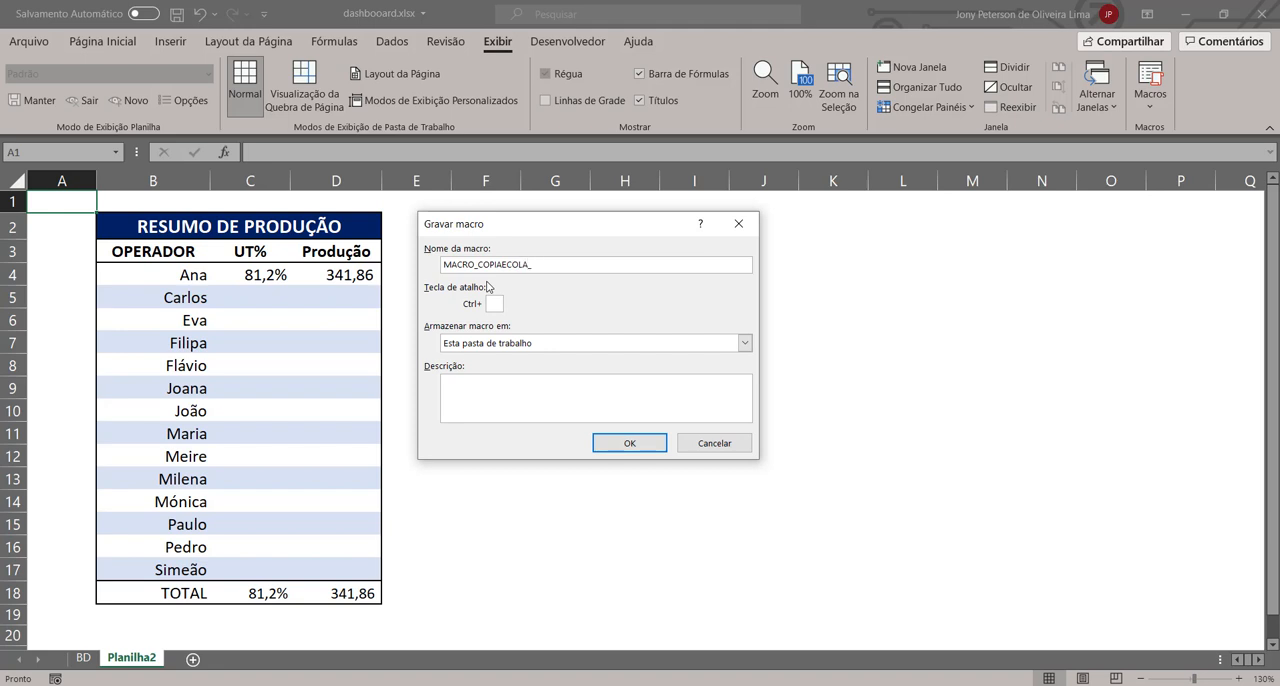
text(TU_EPROD)
Step: Describe the macro as "Copia e cola os dados de UT e Produção para criação de Resumo diário" and start recording
click(532, 391)
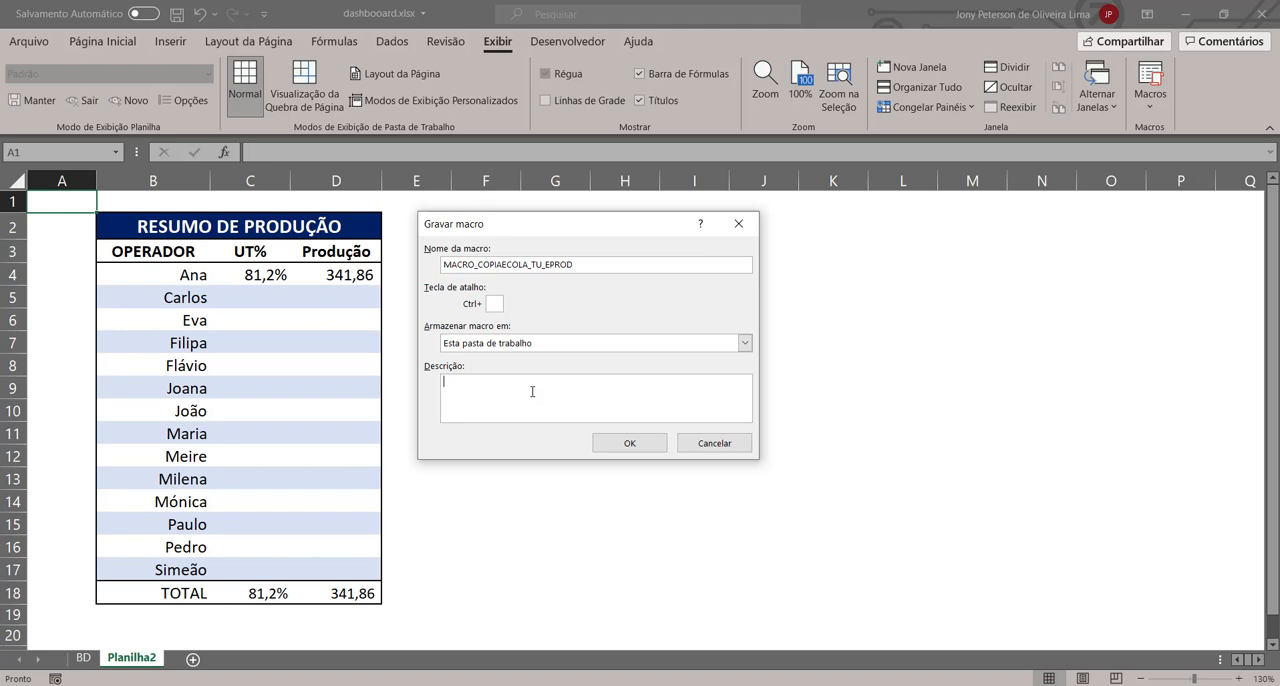
text(Copia e cola os dados de UT e Producão para criação de Resumo diário)
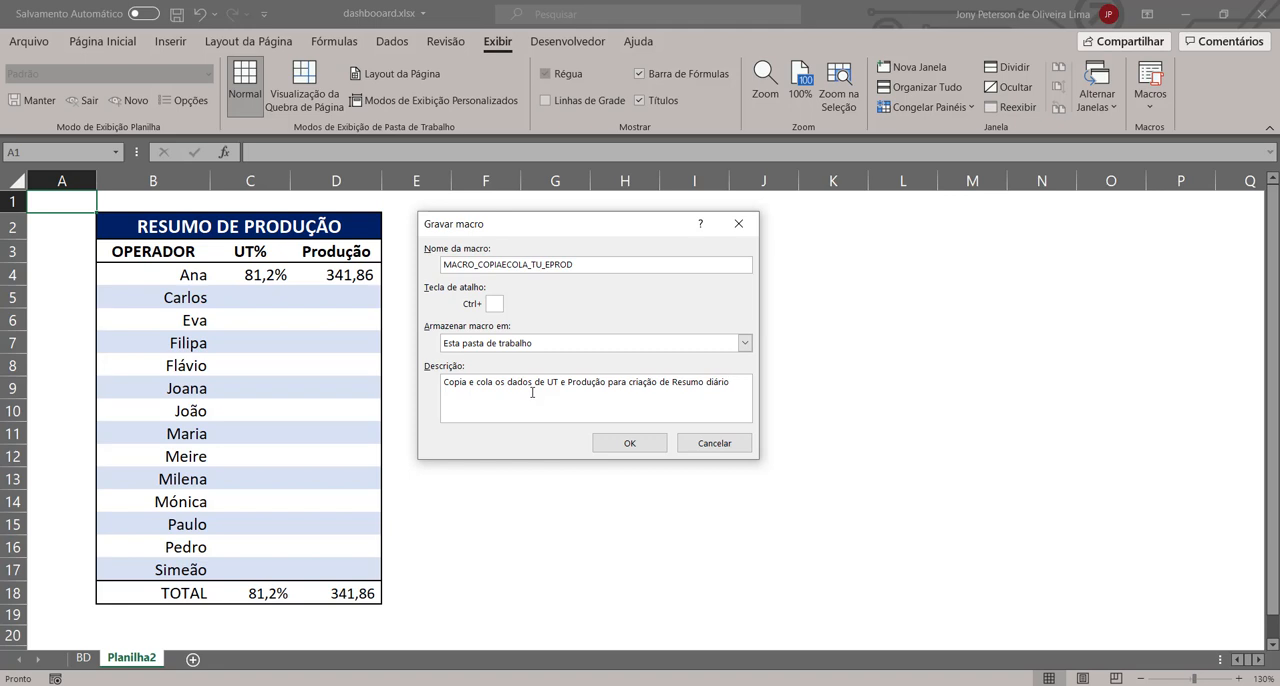
click(630, 443)
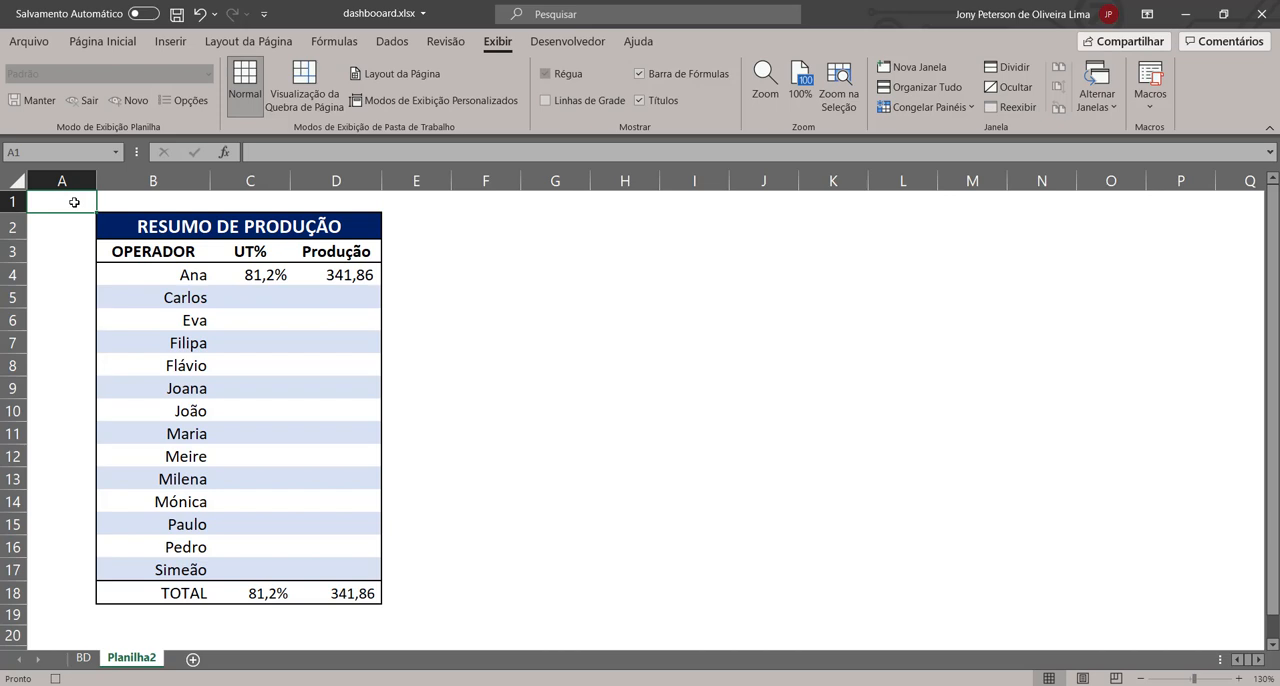
Step: Filter the BD sheet's Operador column to only the first operator in the list
click(57, 678)
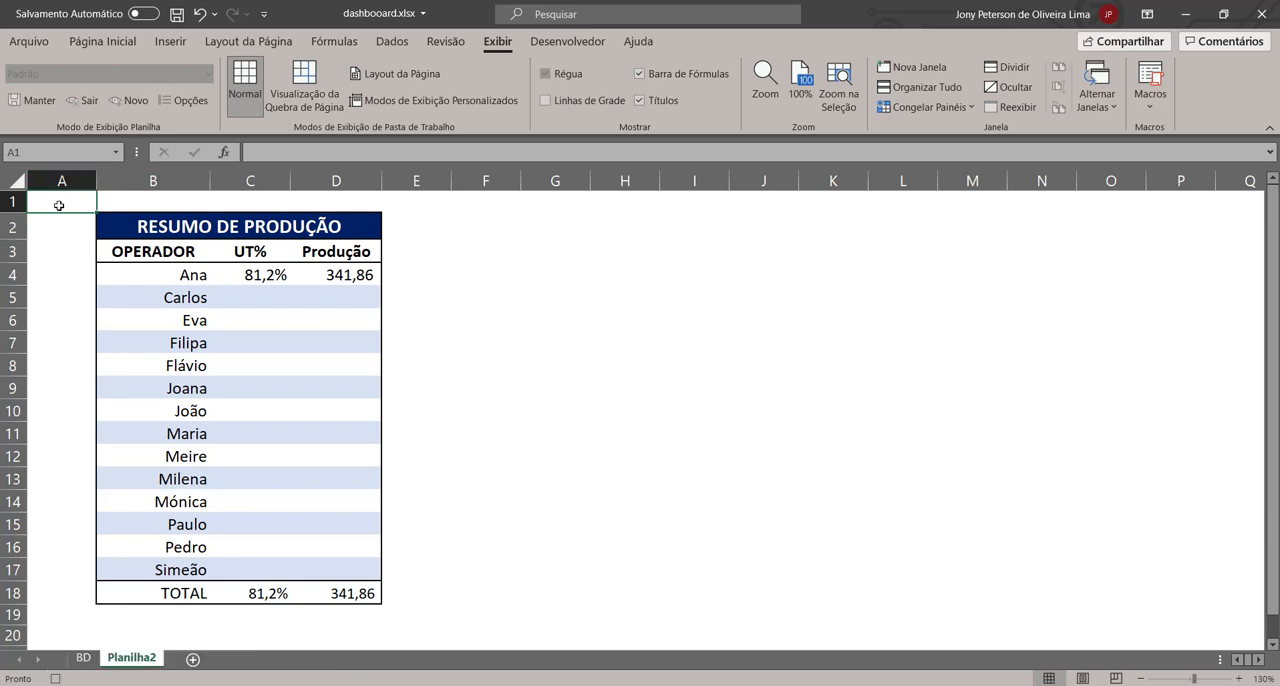
click(84, 658)
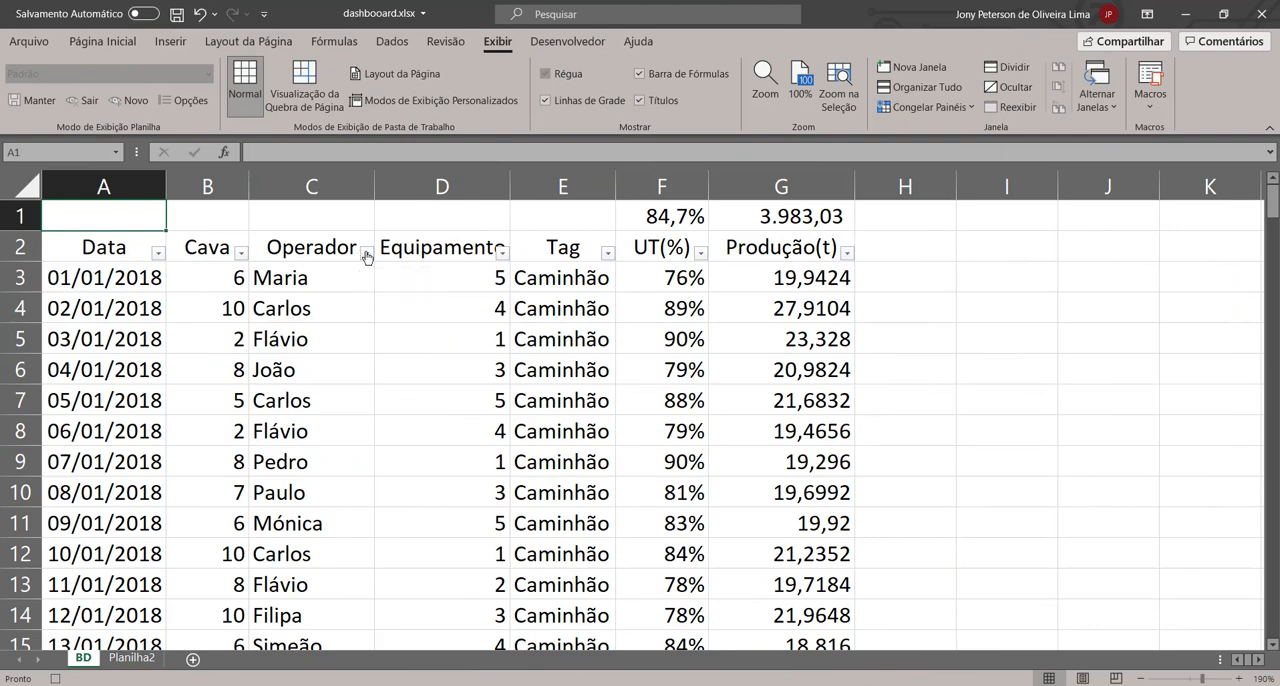
click(364, 253)
click(249, 450)
click(211, 464)
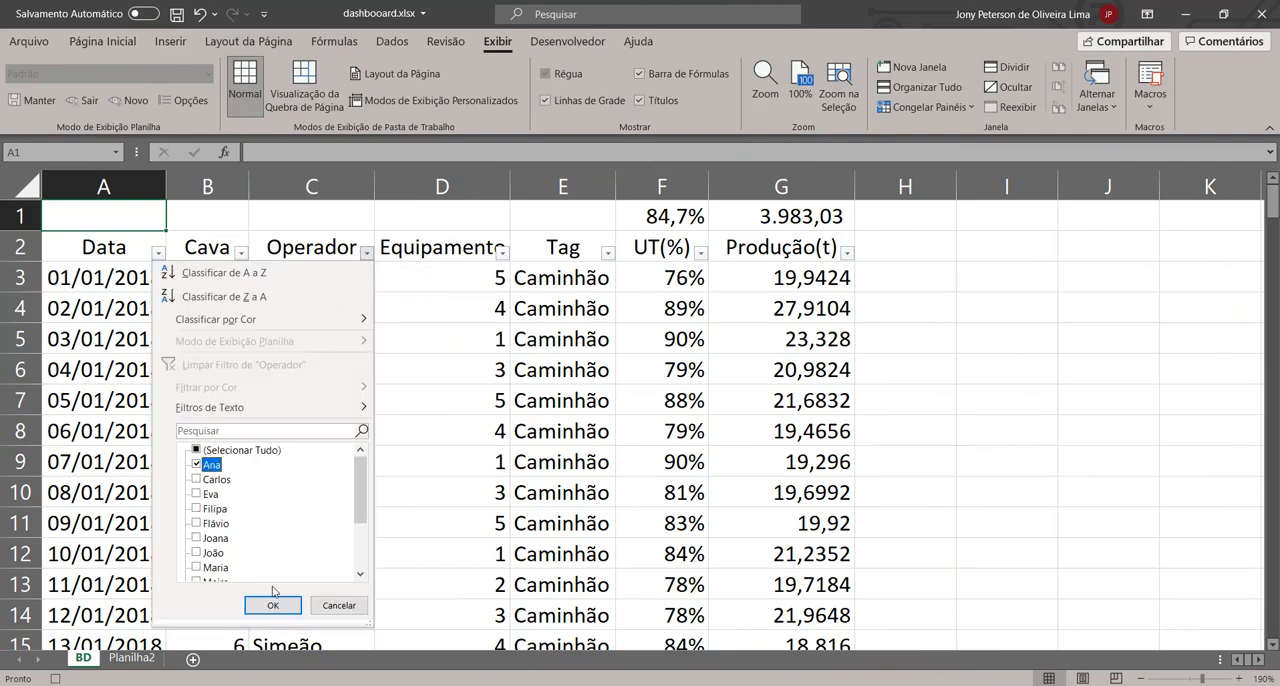
click(273, 605)
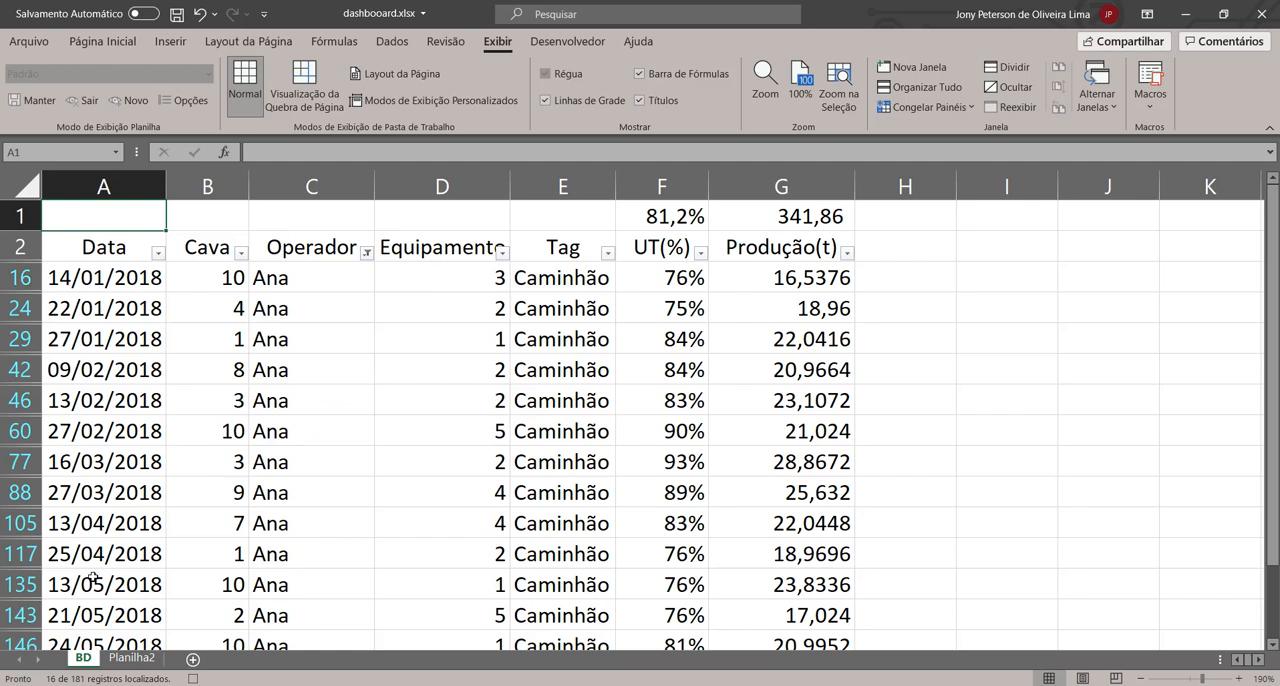
Step: Copy the F1:G1 subtotals, paste them as values into C4:D4 of Planilha2, and return to cell A1
click(643, 214)
drag(643, 214, 751, 213)
key(ctrl+c)
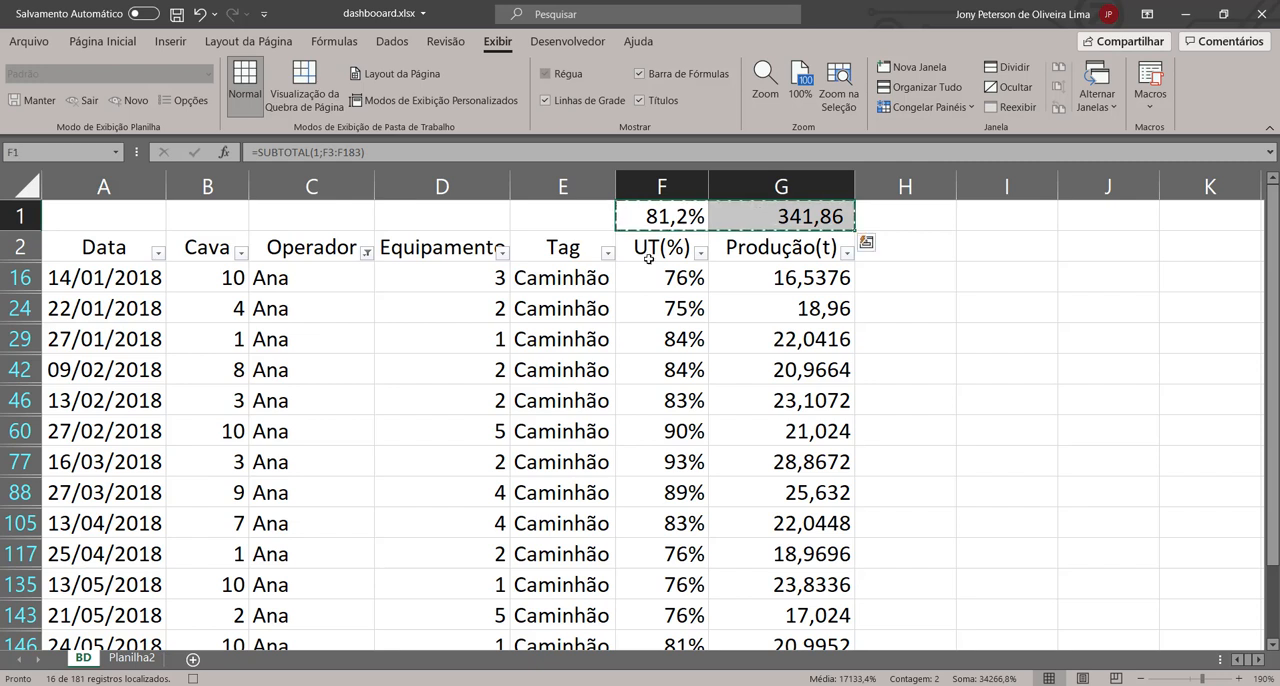
click(133, 658)
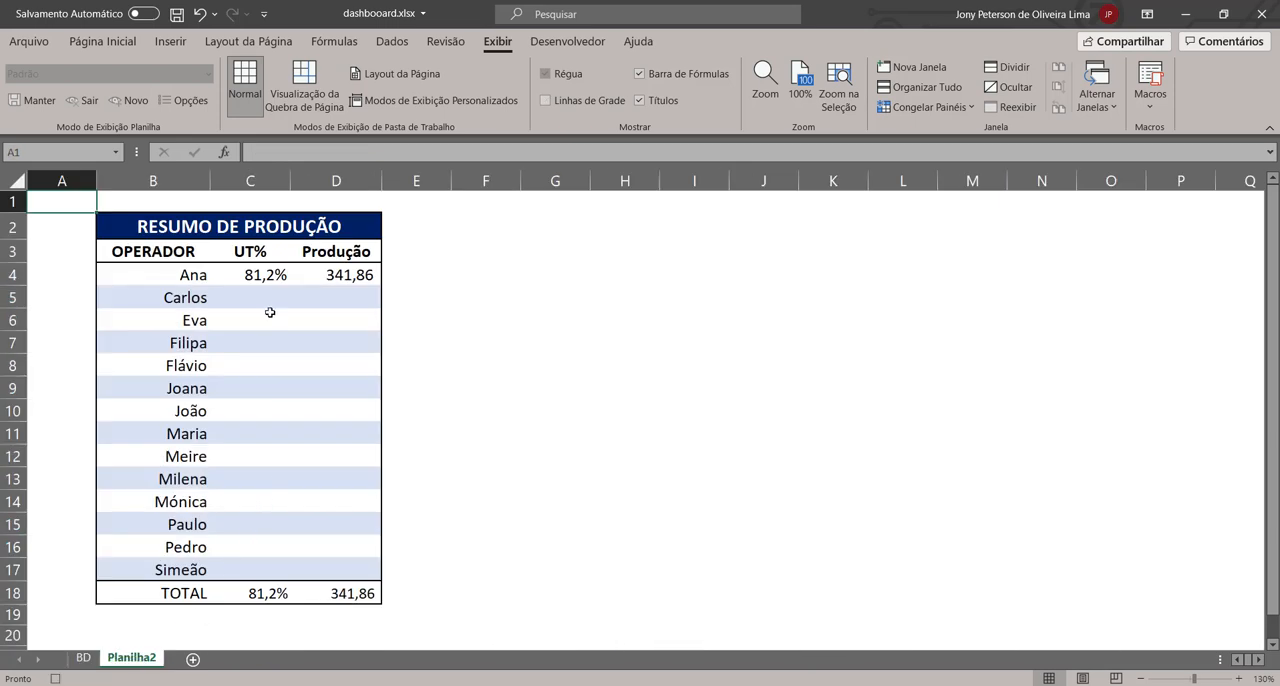
click(258, 273)
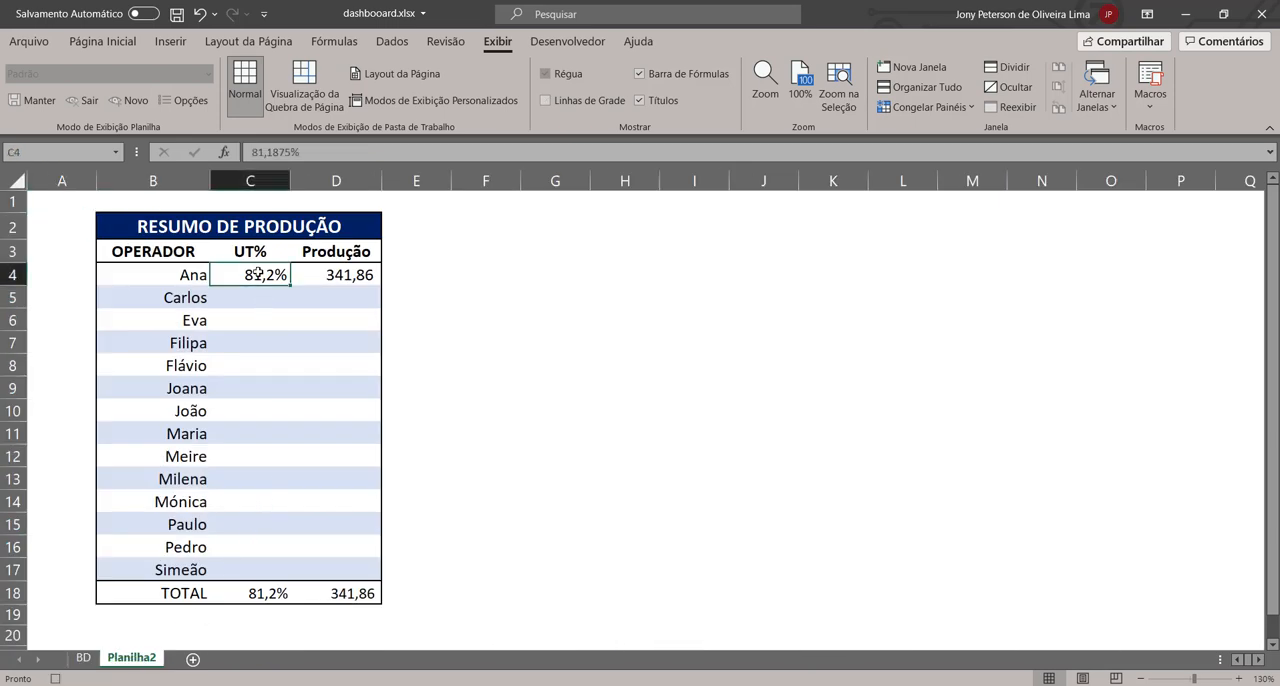
click(83, 46)
click(33, 107)
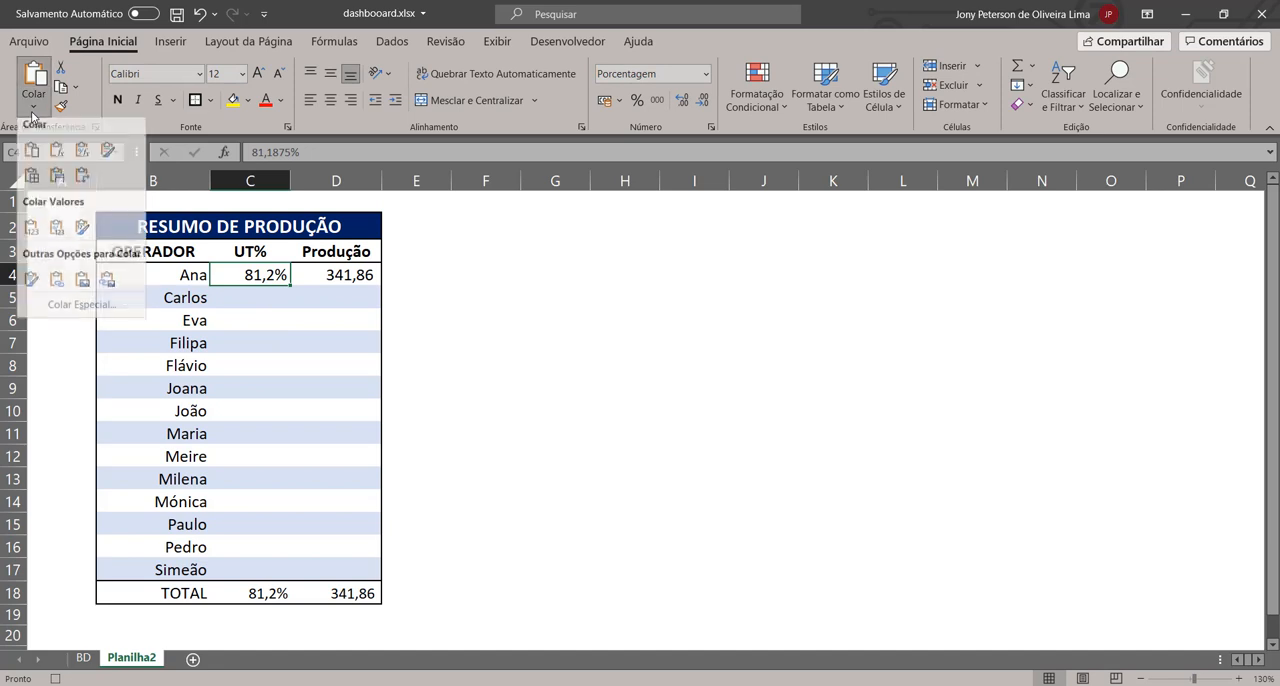
click(33, 233)
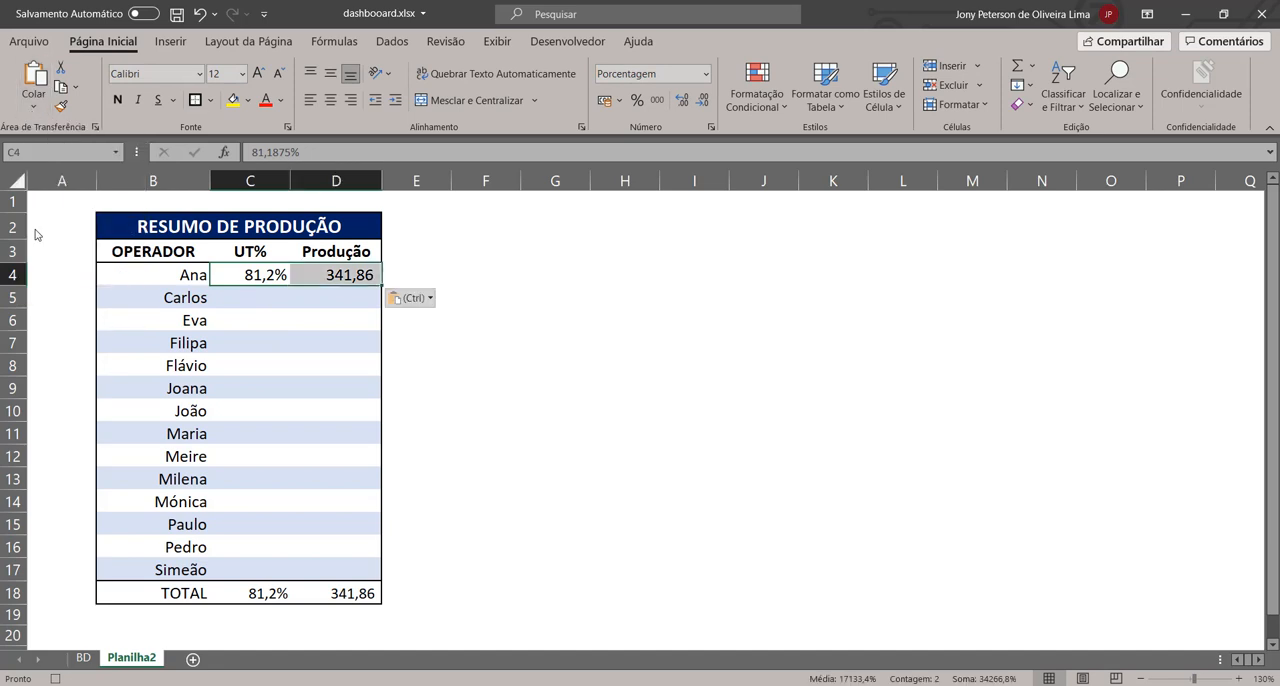
click(57, 204)
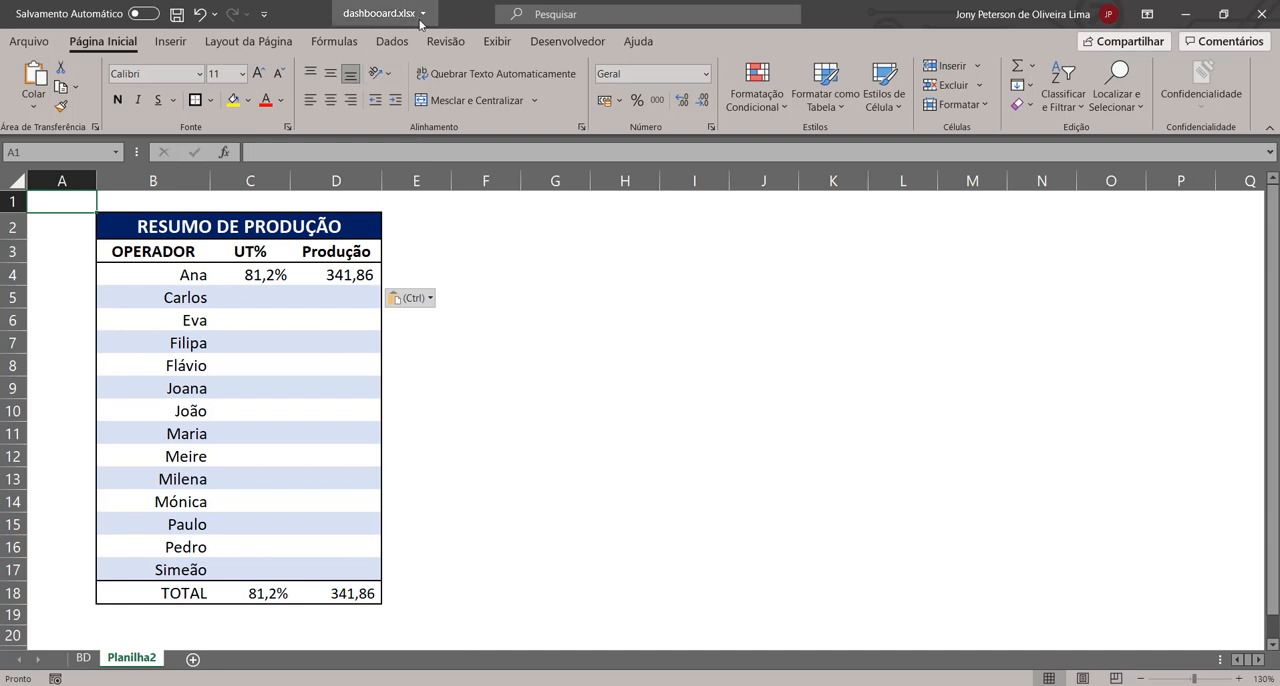
Step: Clear C4:D4 in the Planilha2 summary and run MACRO_COPIAECOLA_TU_EPROD to refill them
click(278, 296)
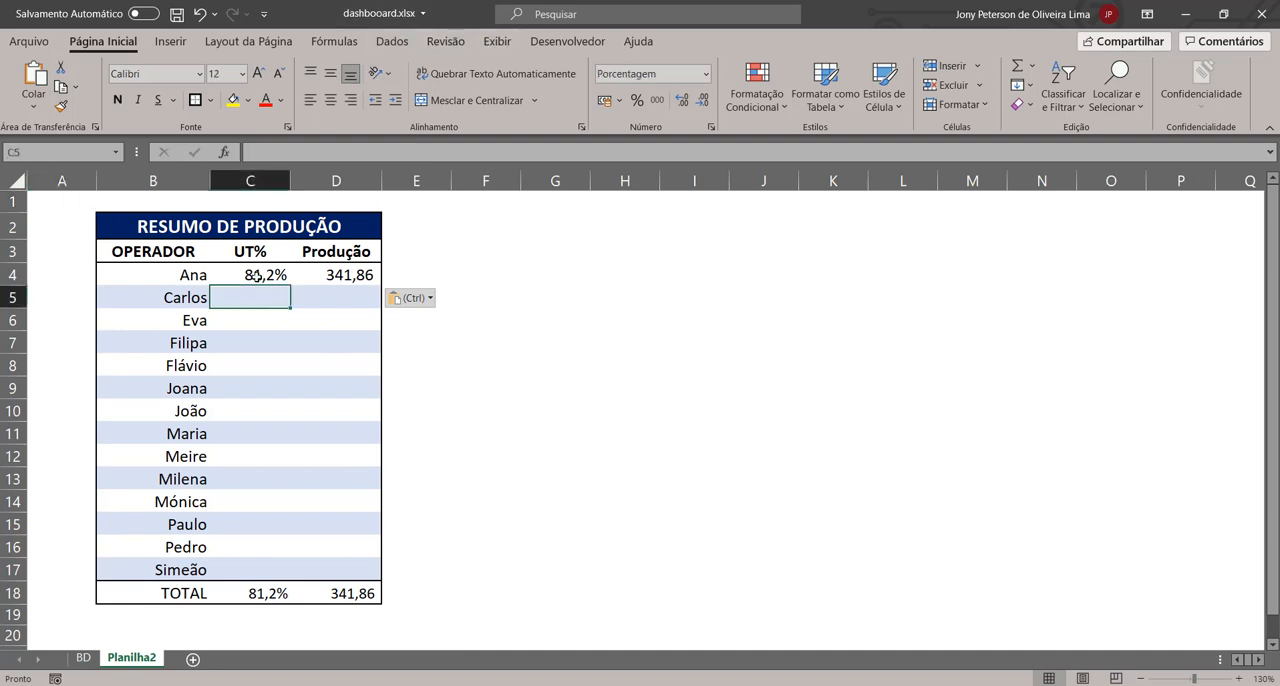
drag(257, 275, 338, 275)
key(Delete)
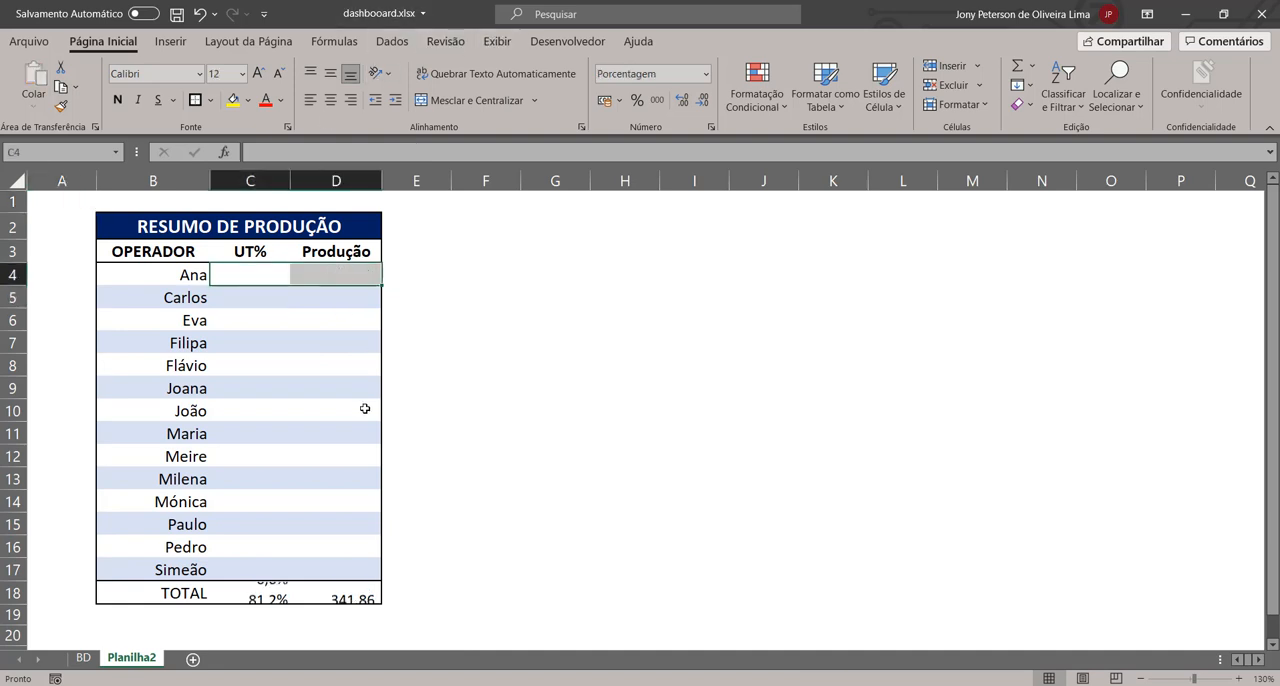
click(83, 204)
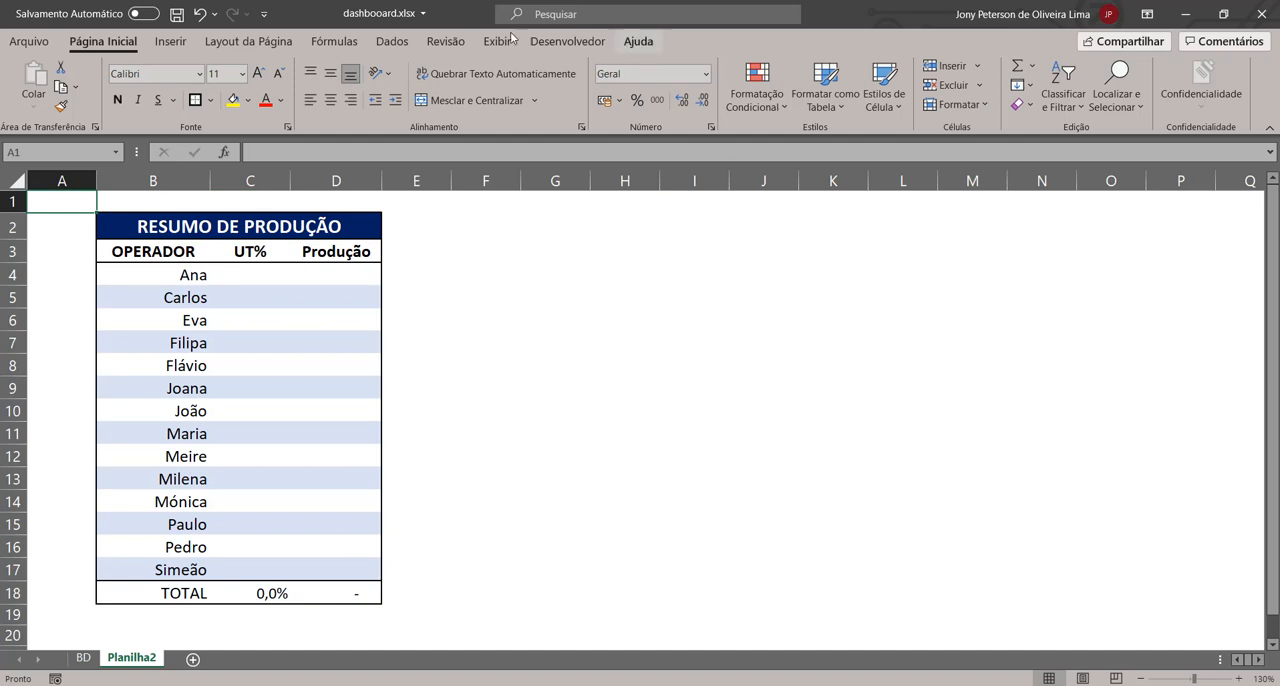
click(446, 41)
click(498, 41)
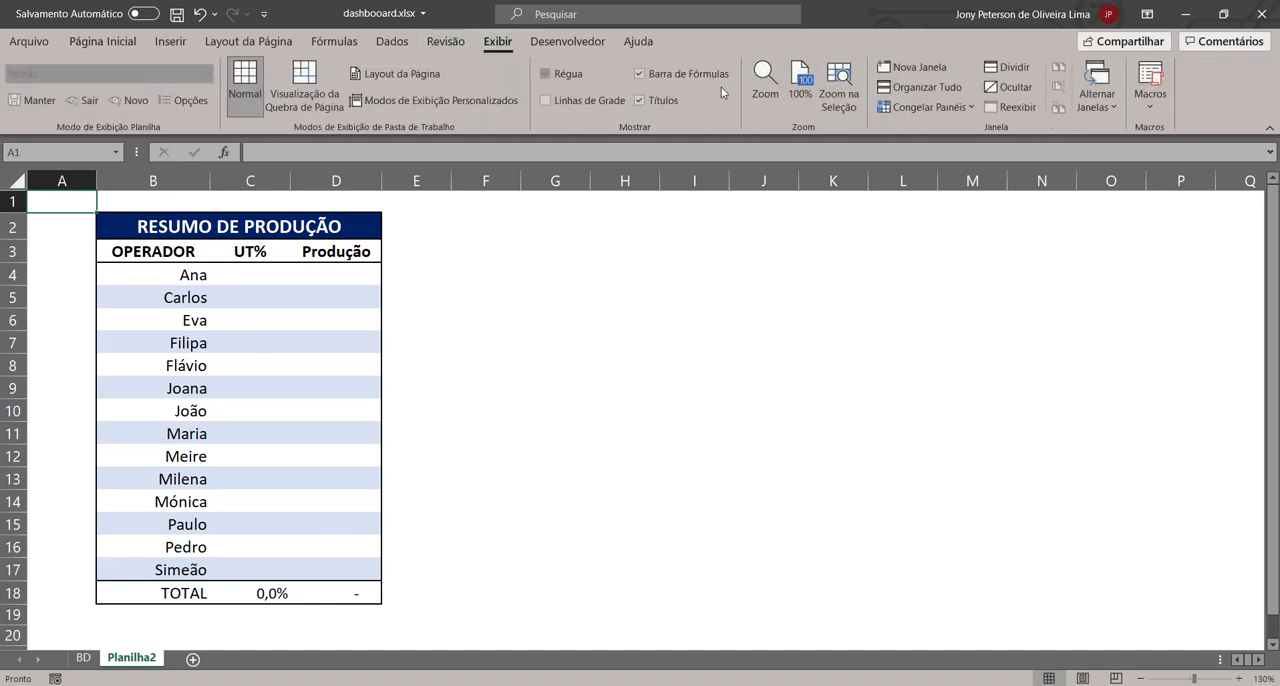
click(1150, 82)
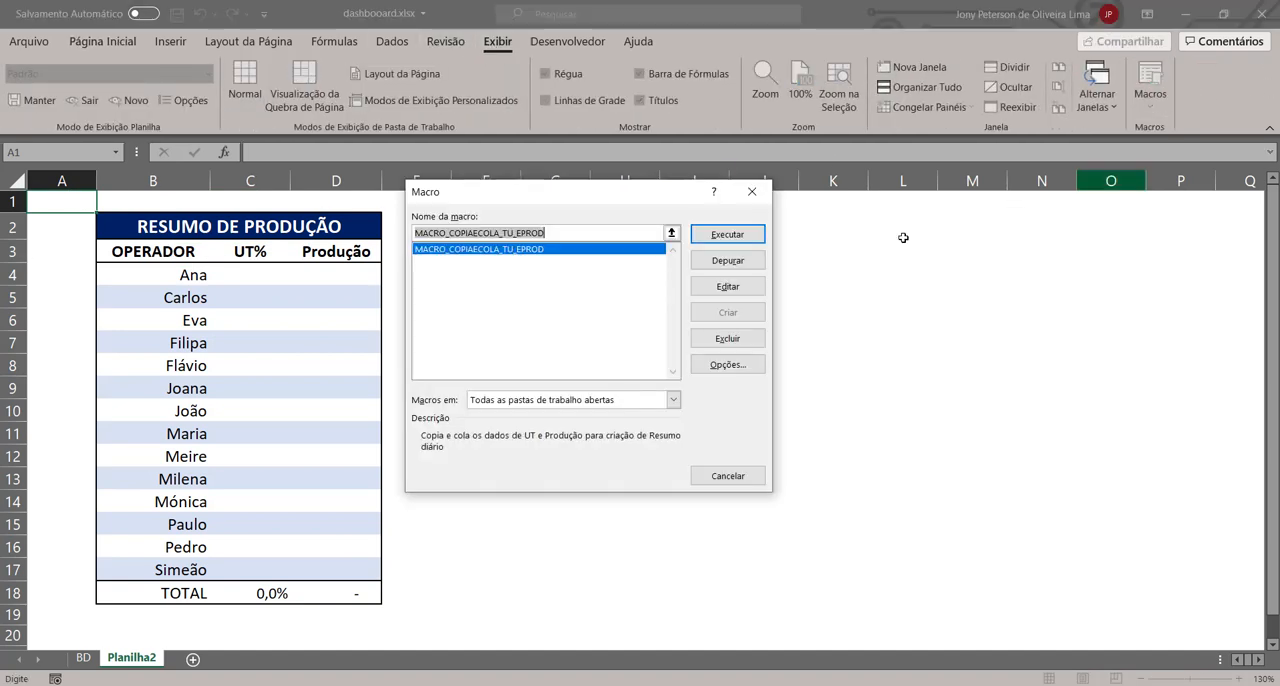
click(727, 236)
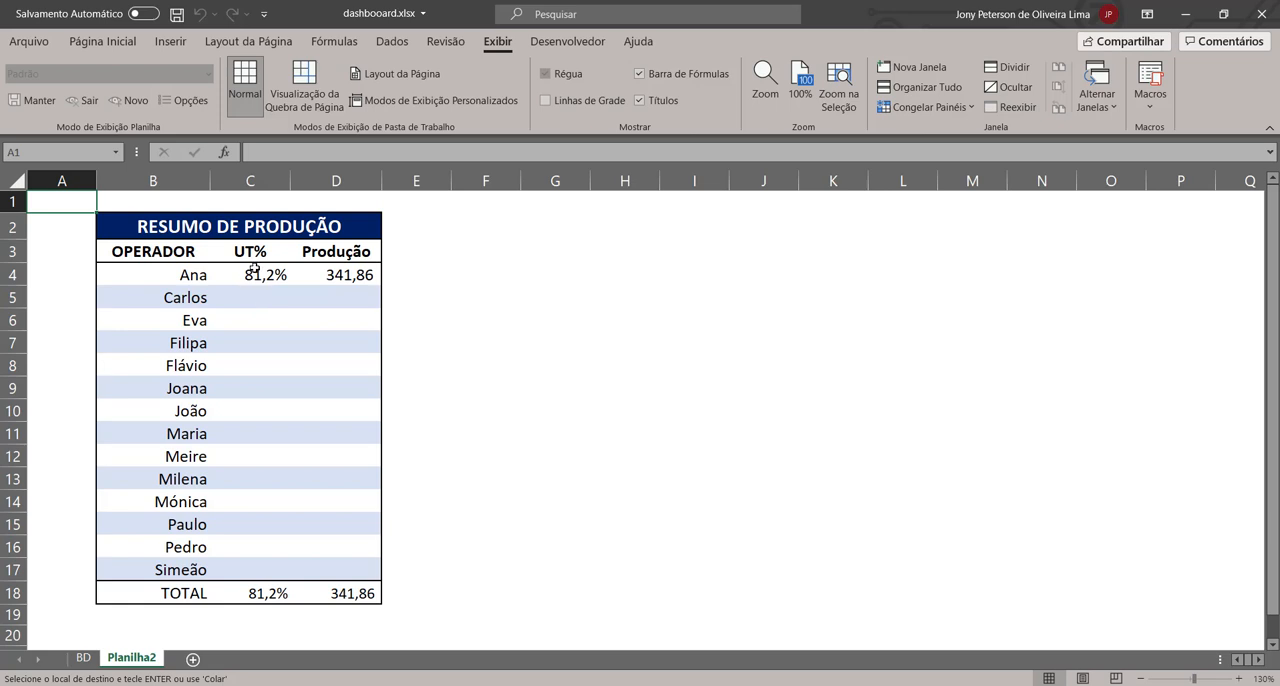
Step: Empty the first operator's UT% and Produção cells in Planilha2 again and rerun MACRO_COPIAECOLA_TU_EPROD
drag(254, 268, 337, 274)
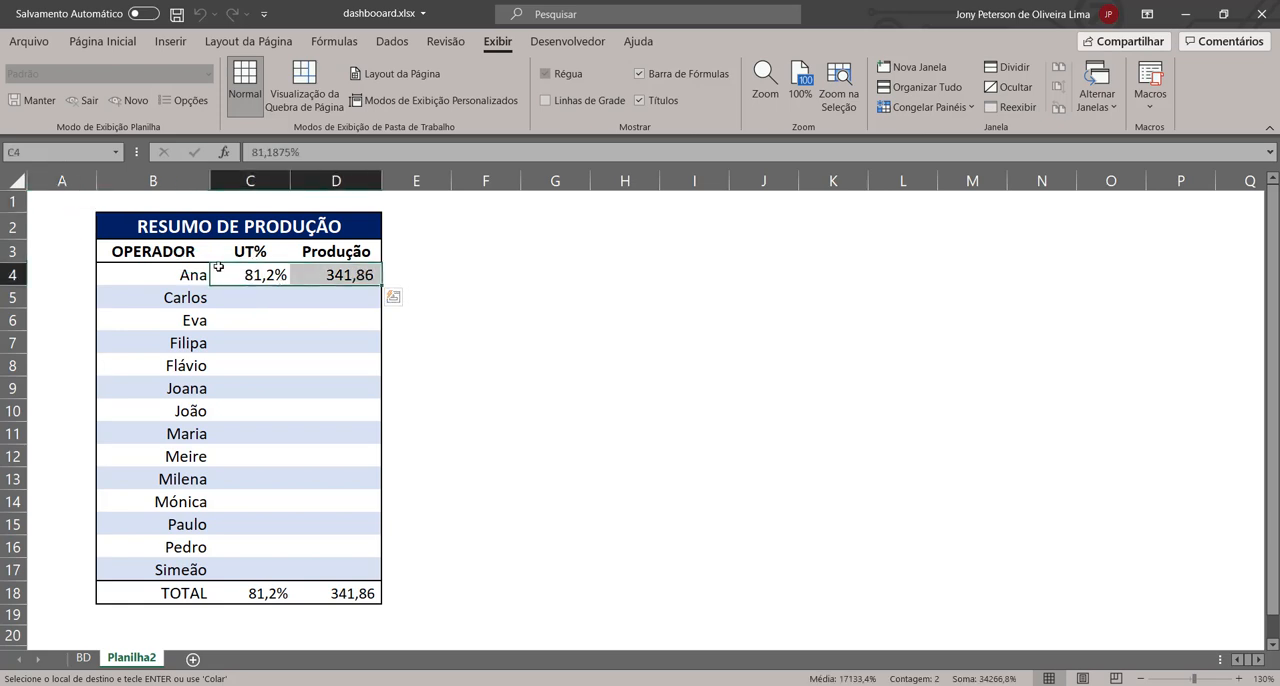
key(Delete)
click(77, 200)
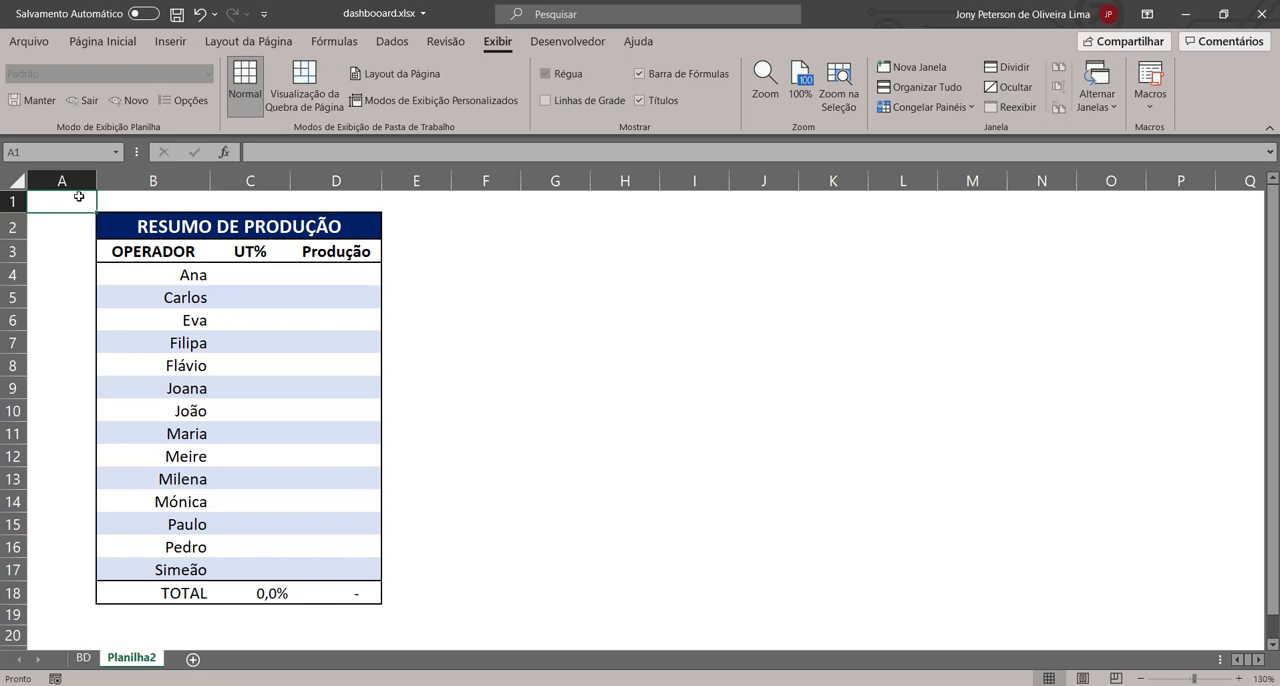
click(1150, 105)
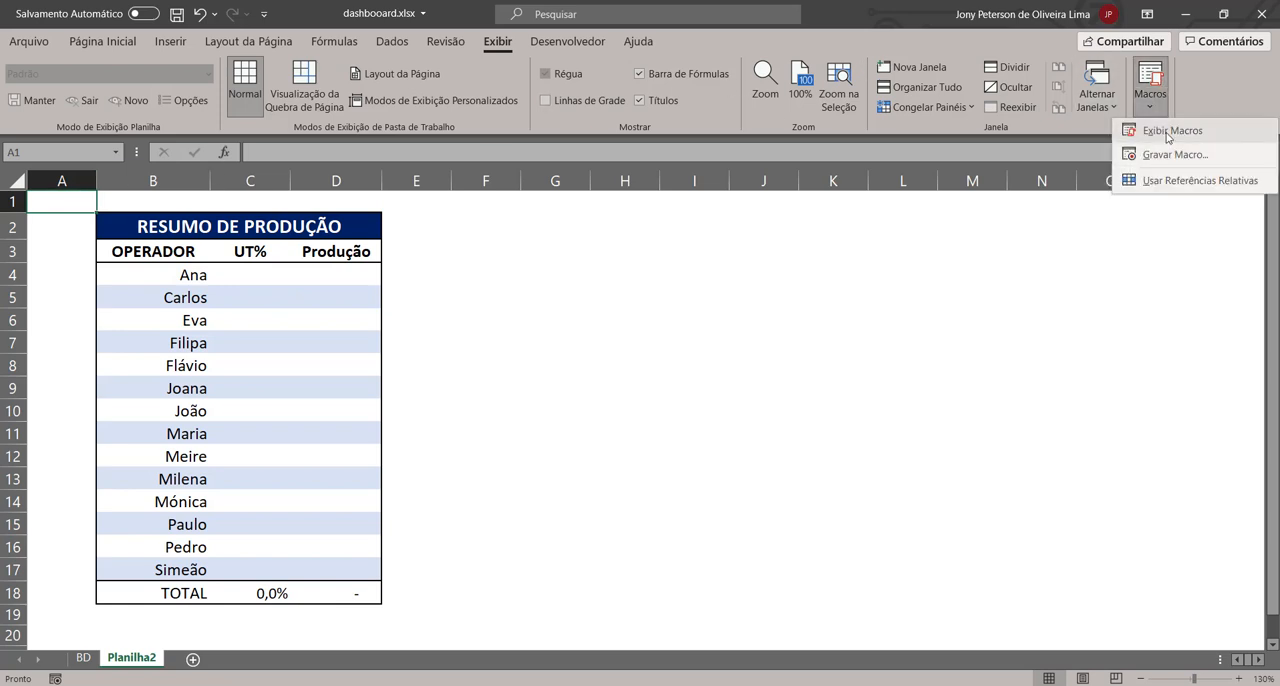
click(1168, 131)
click(728, 234)
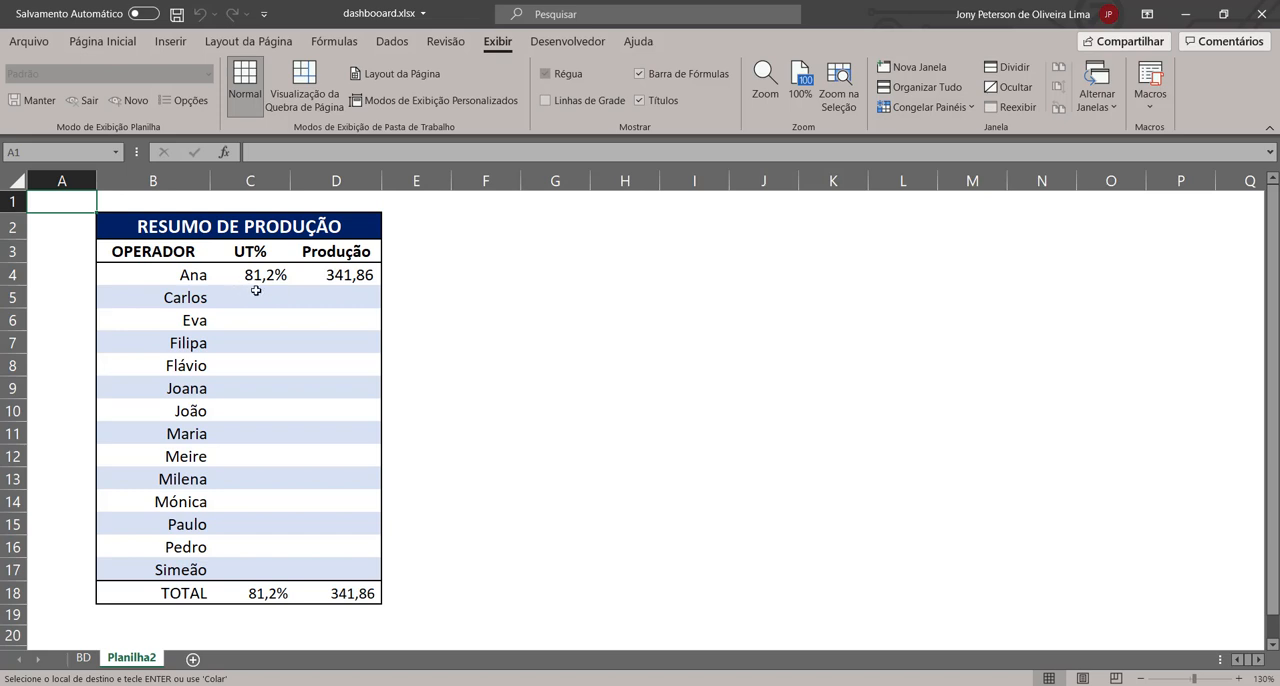
Step: Open the code of MACRO_COPIAECOLA_TU_EPROD for editing in the Visual Basic editor
click(1150, 95)
click(1150, 129)
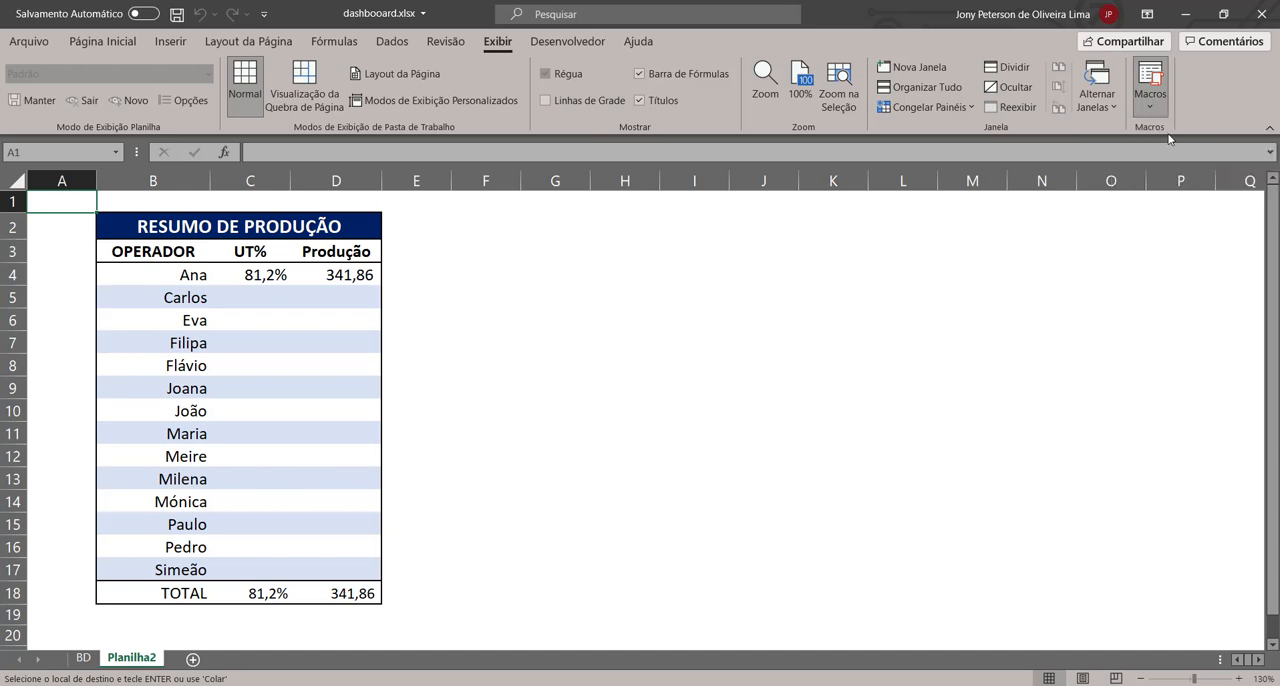
click(518, 252)
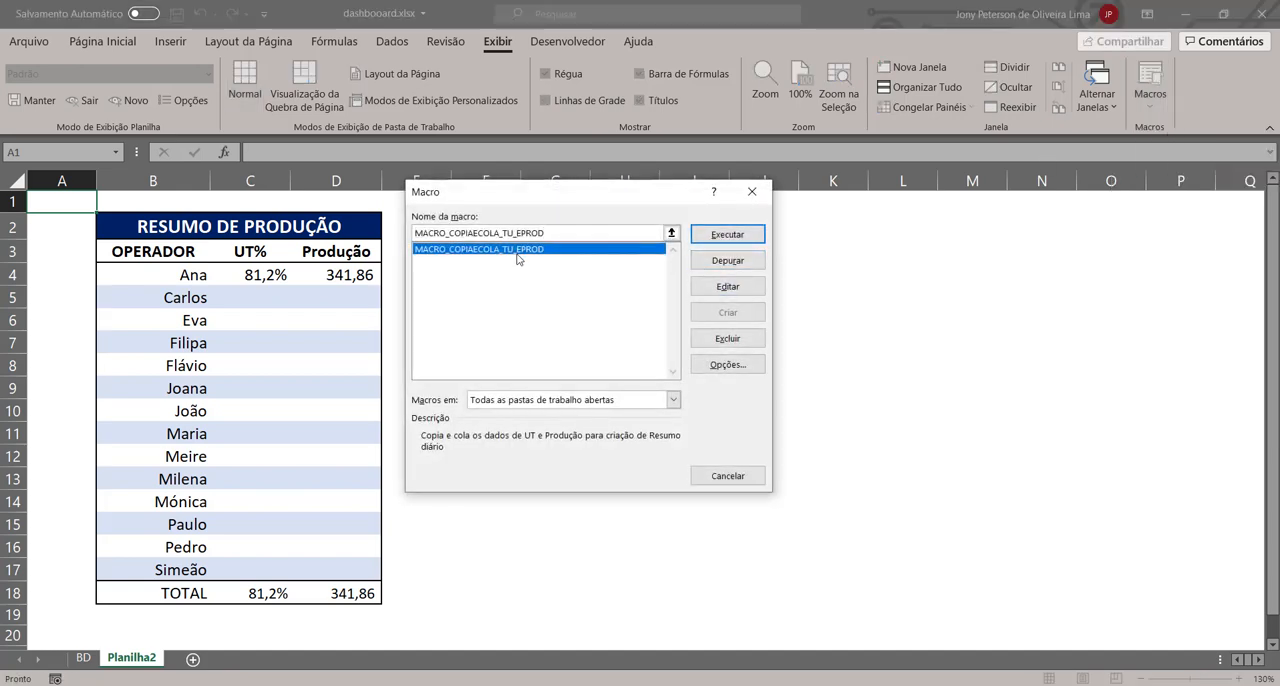
click(727, 290)
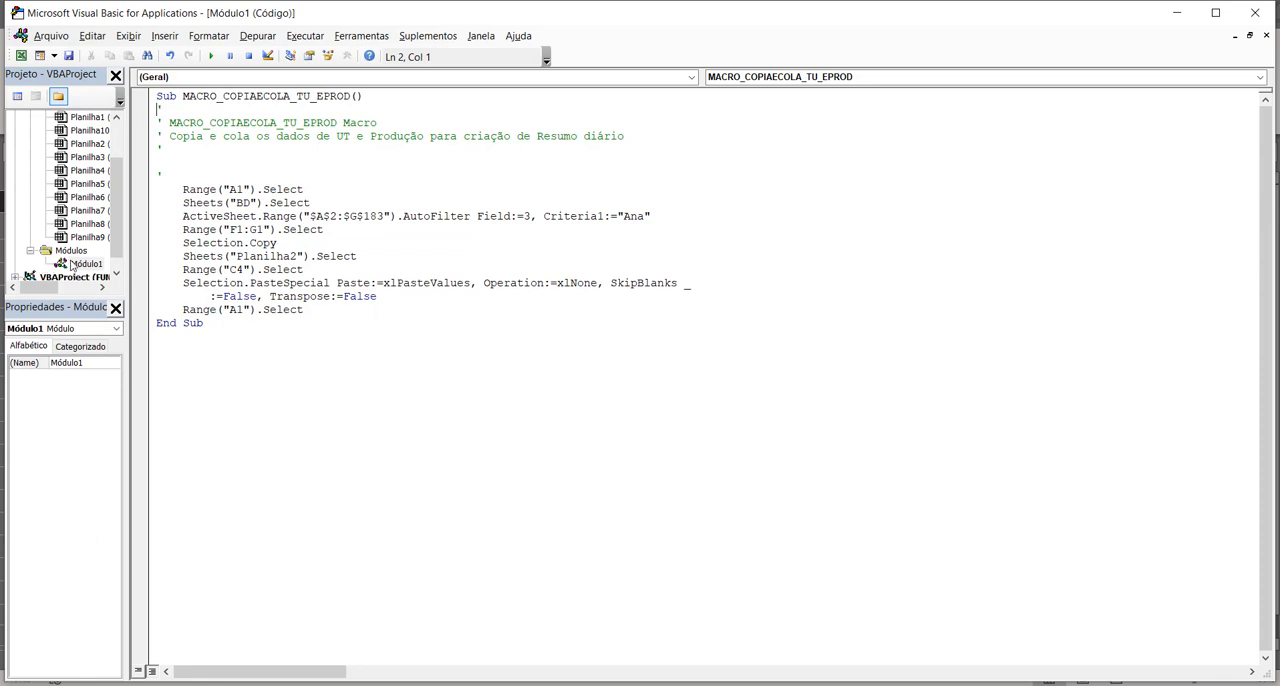
Step: Compare the macro's sheet selection, AutoFilter and F1:G1 lines with the filtered data and subtotals on the BD sheet
click(311, 189)
click(164, 122)
click(229, 203)
click(184, 228)
click(651, 658)
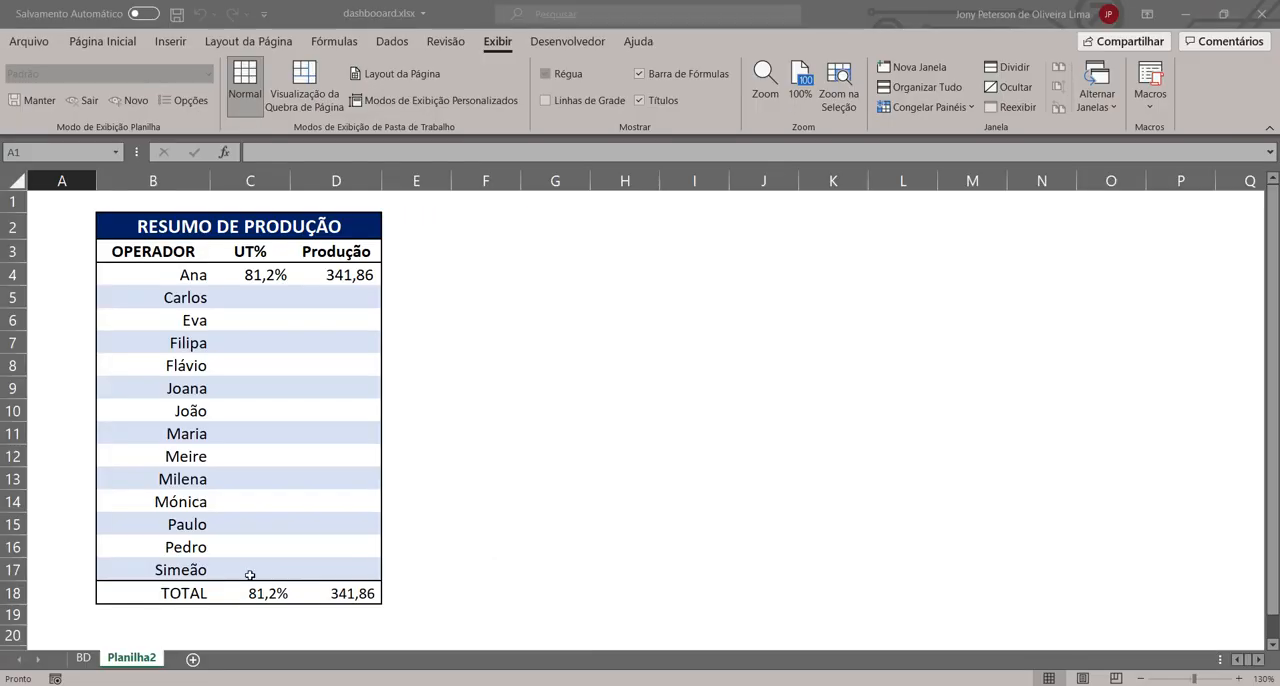
click(85, 658)
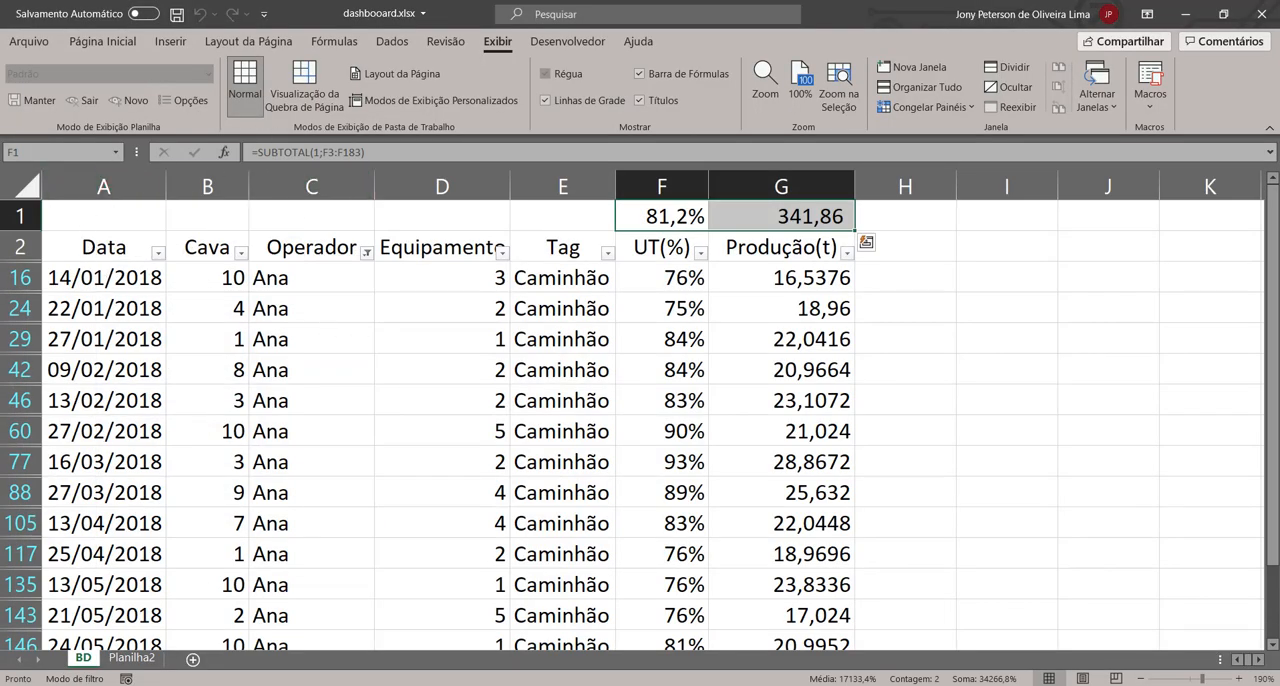
mouse_move(680, 682)
click(760, 615)
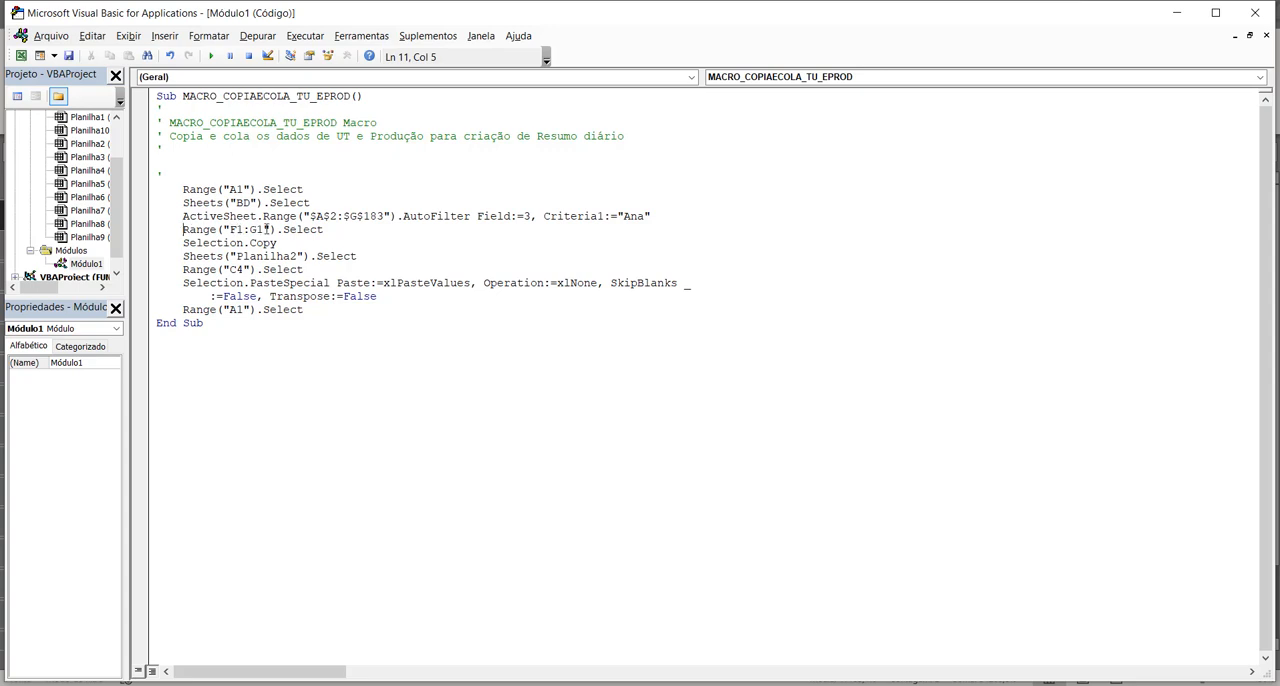
mouse_move(660, 680)
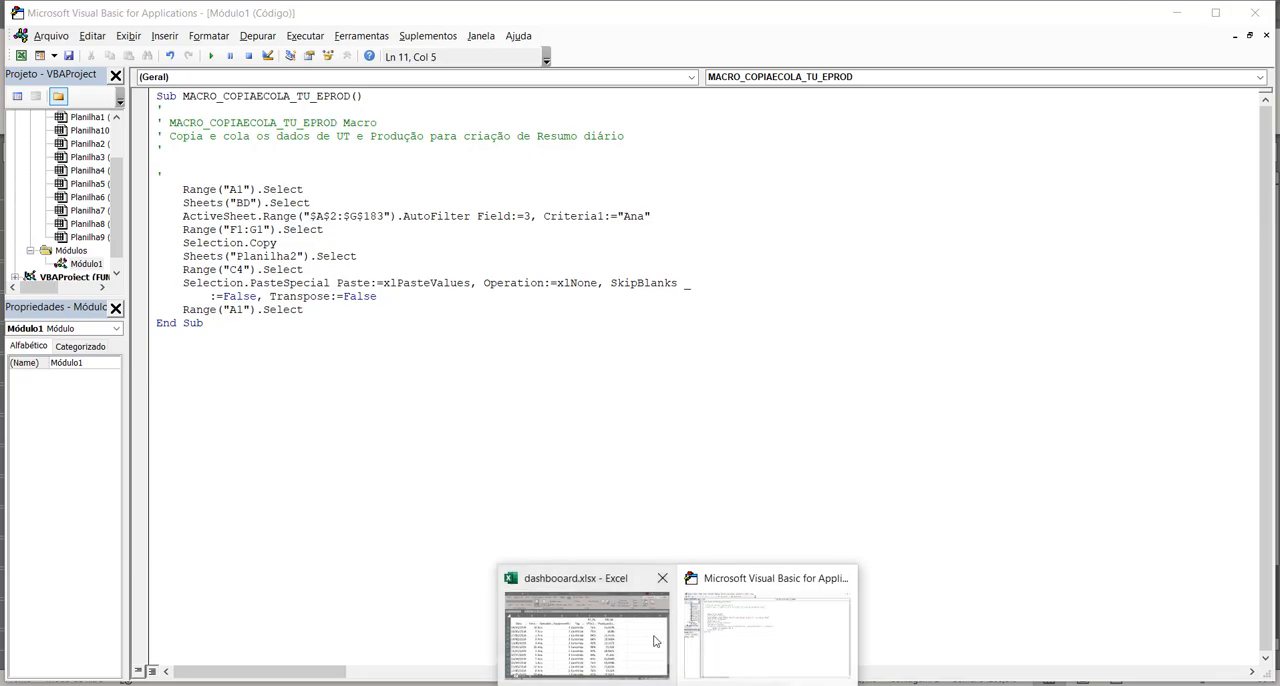
click(600, 630)
click(681, 208)
click(808, 212)
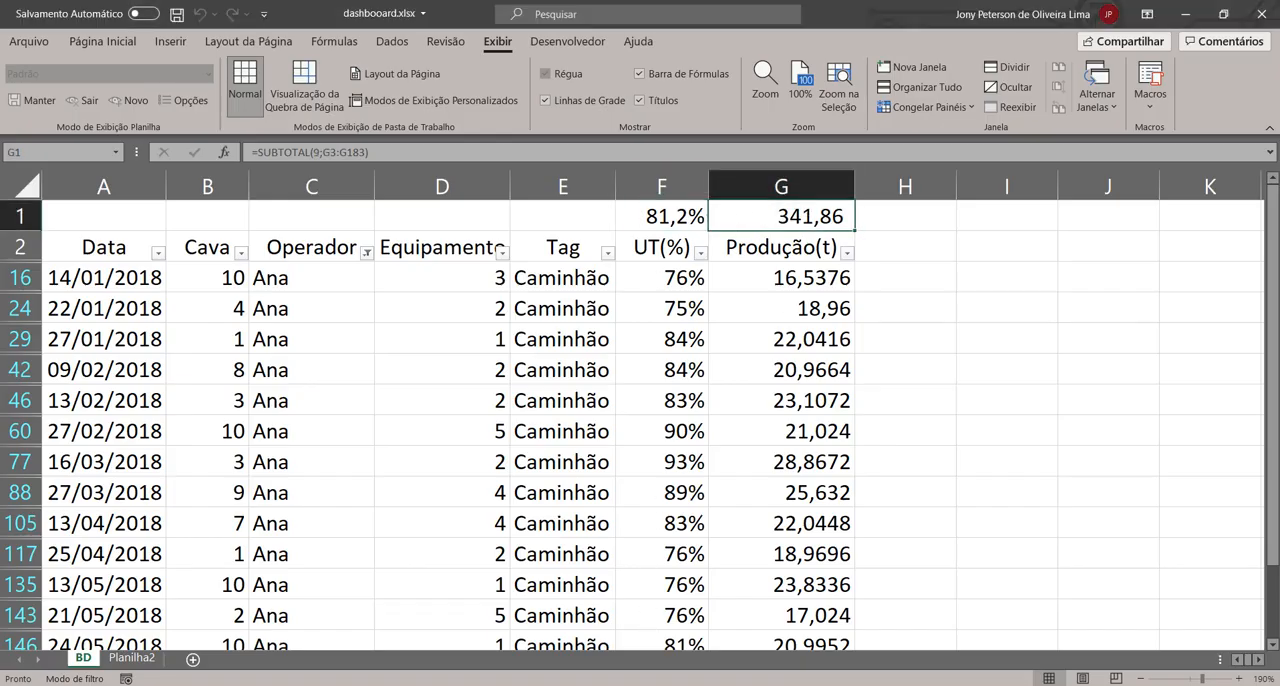
mouse_move(660, 680)
click(800, 610)
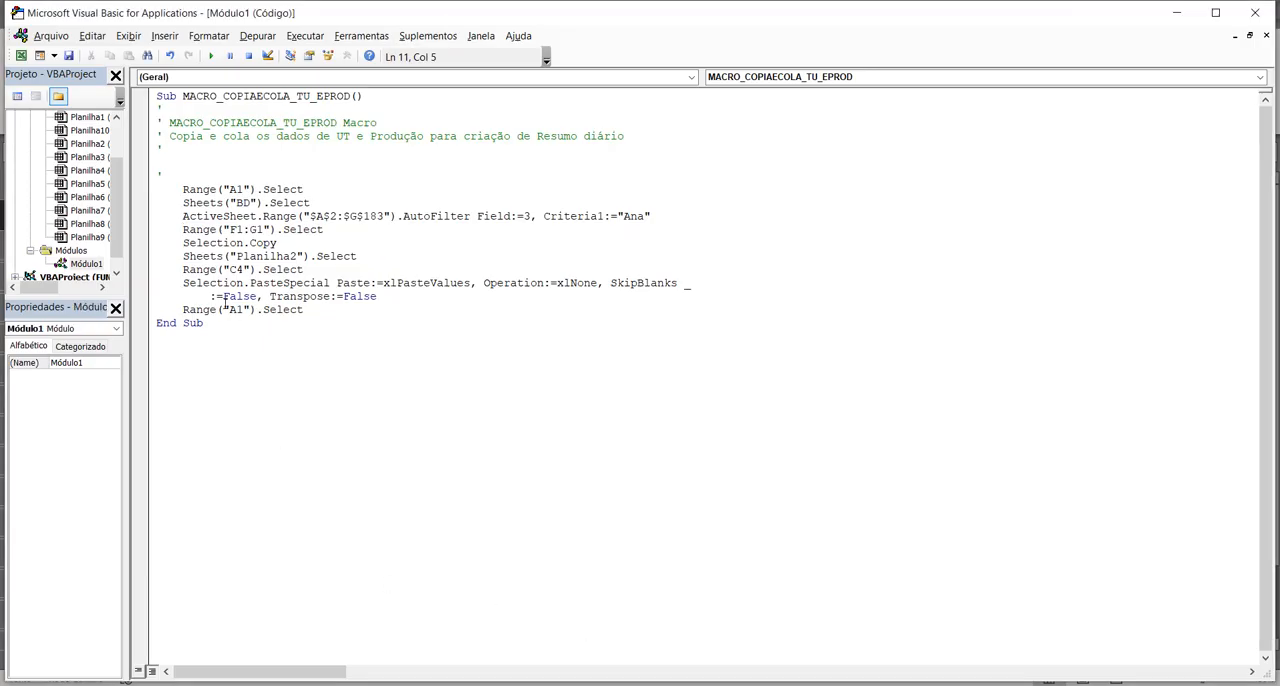
Step: Examine the macro's copy, C4 selection and PasteSpecial lines against the first two operators' rows in the Planilha2 summary
drag(183, 243, 318, 244)
click(318, 244)
click(240, 268)
mouse_move(700, 680)
click(608, 636)
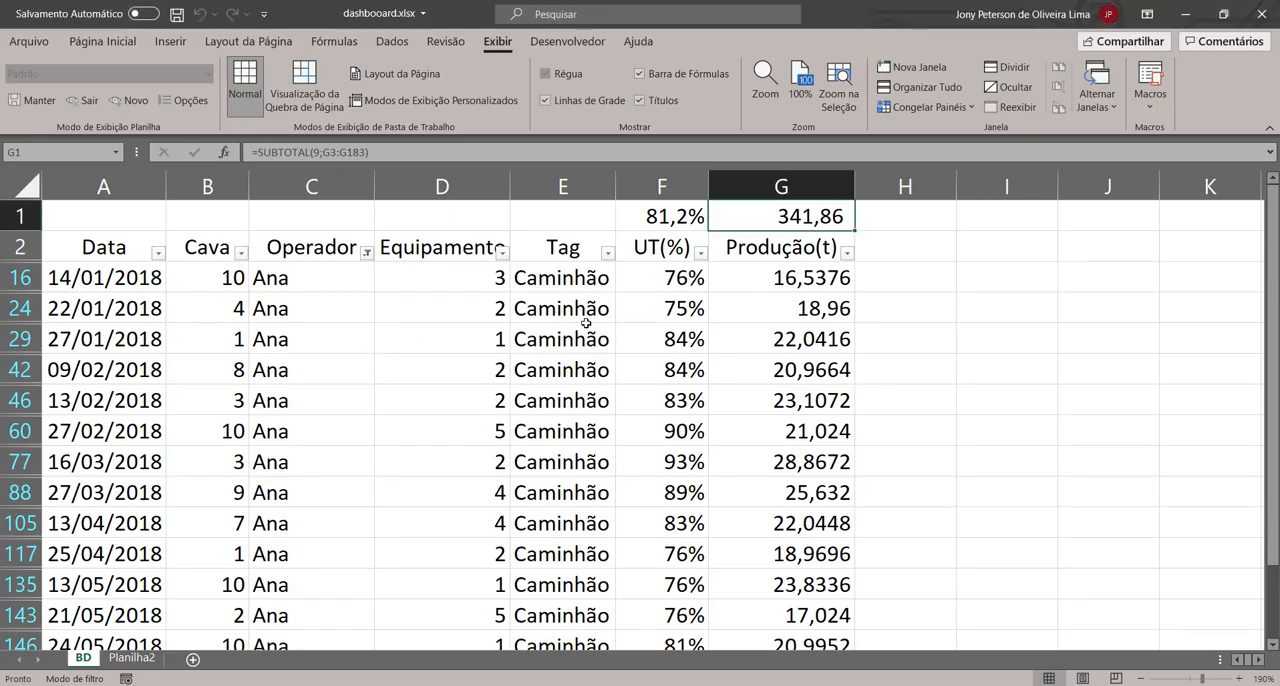
click(131, 657)
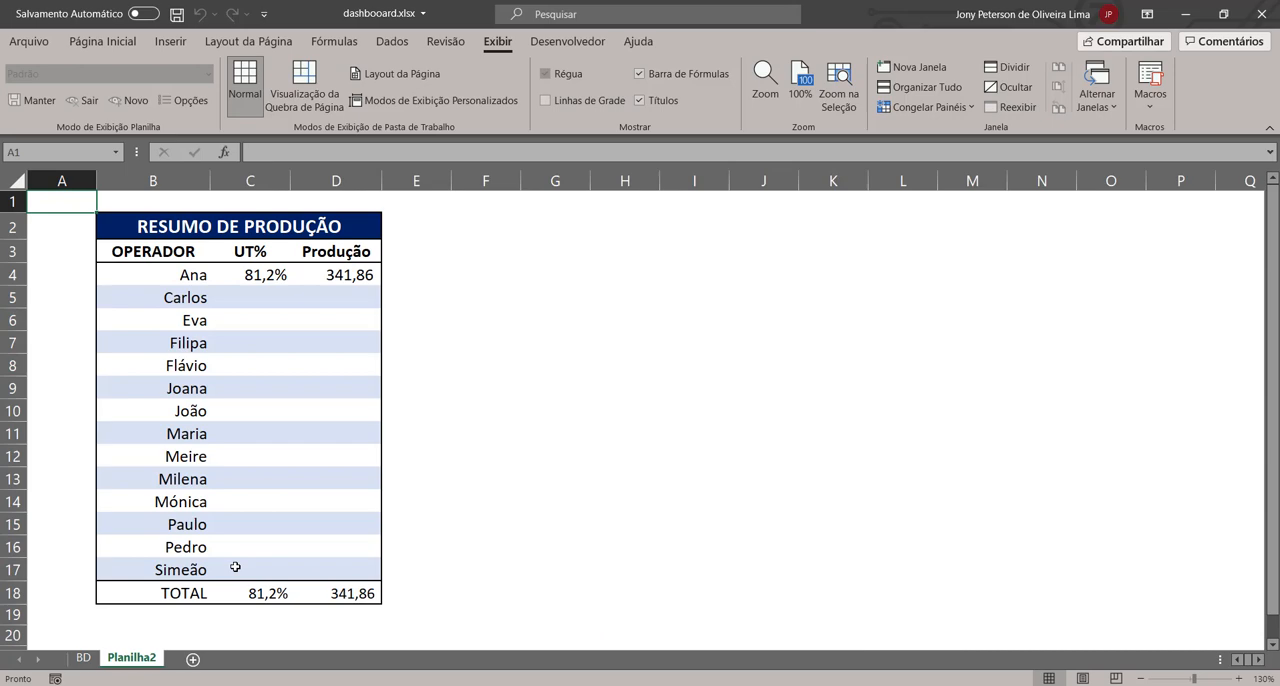
click(270, 271)
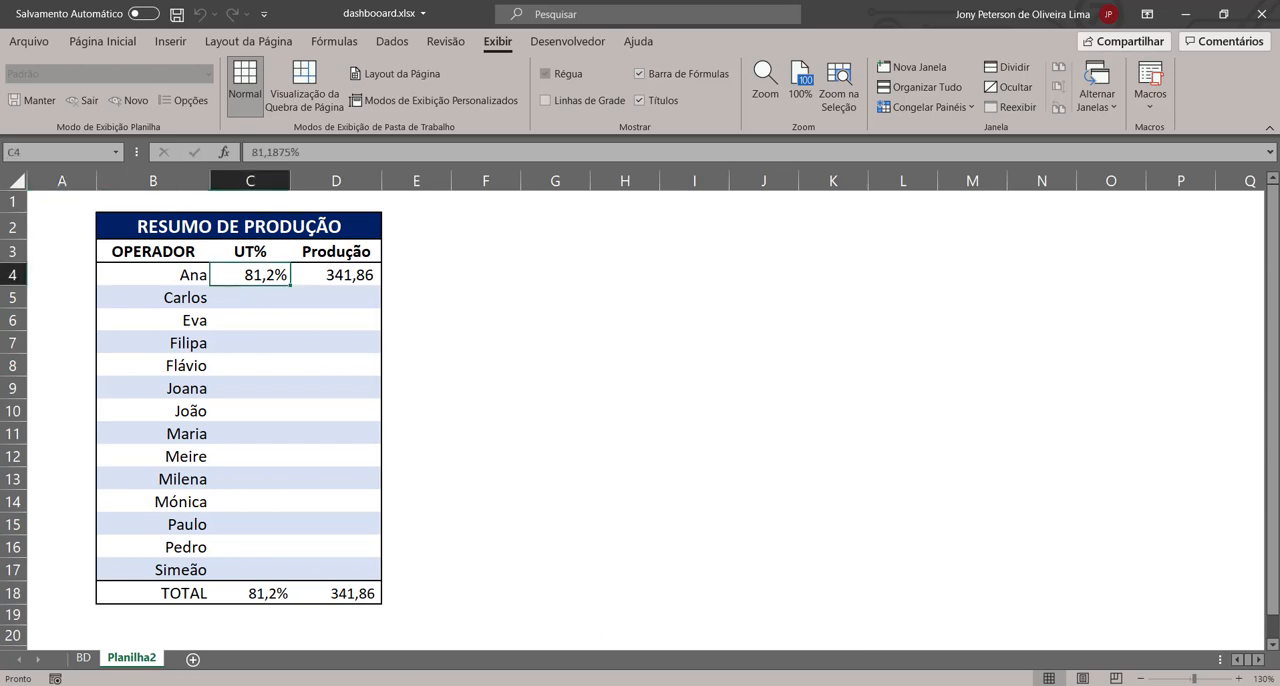
mouse_move(700, 684)
click(775, 625)
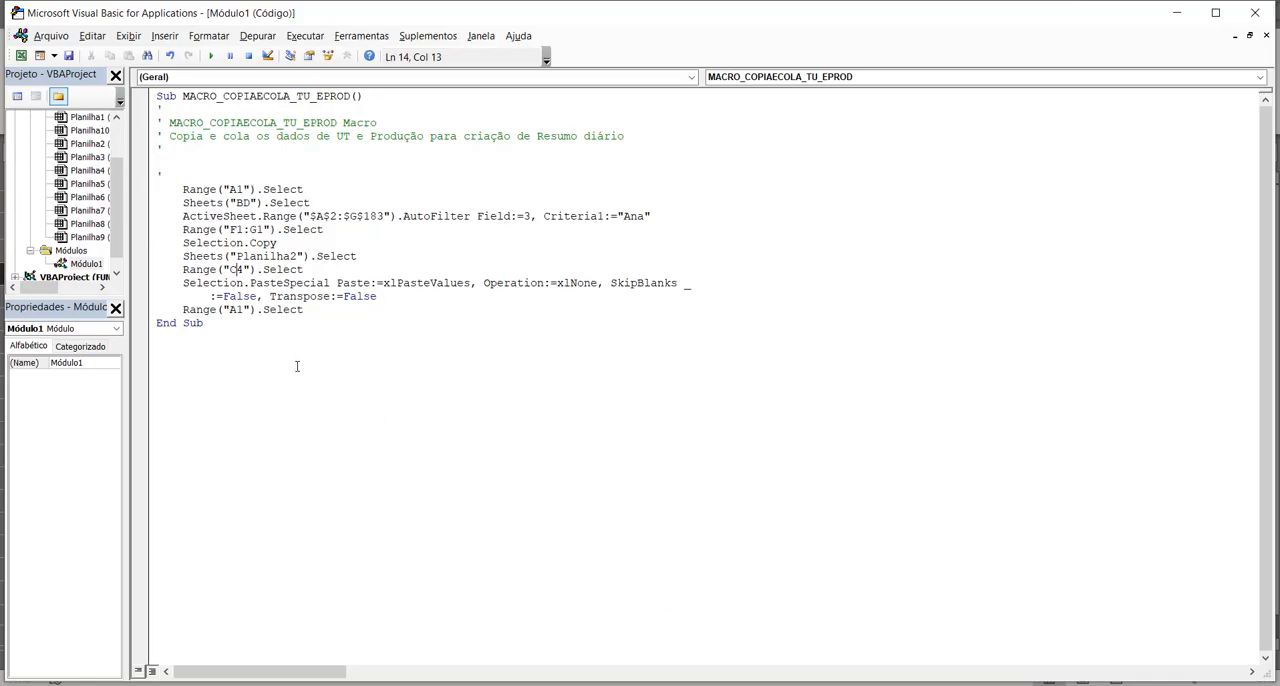
click(197, 283)
click(534, 631)
drag(223, 302, 160, 301)
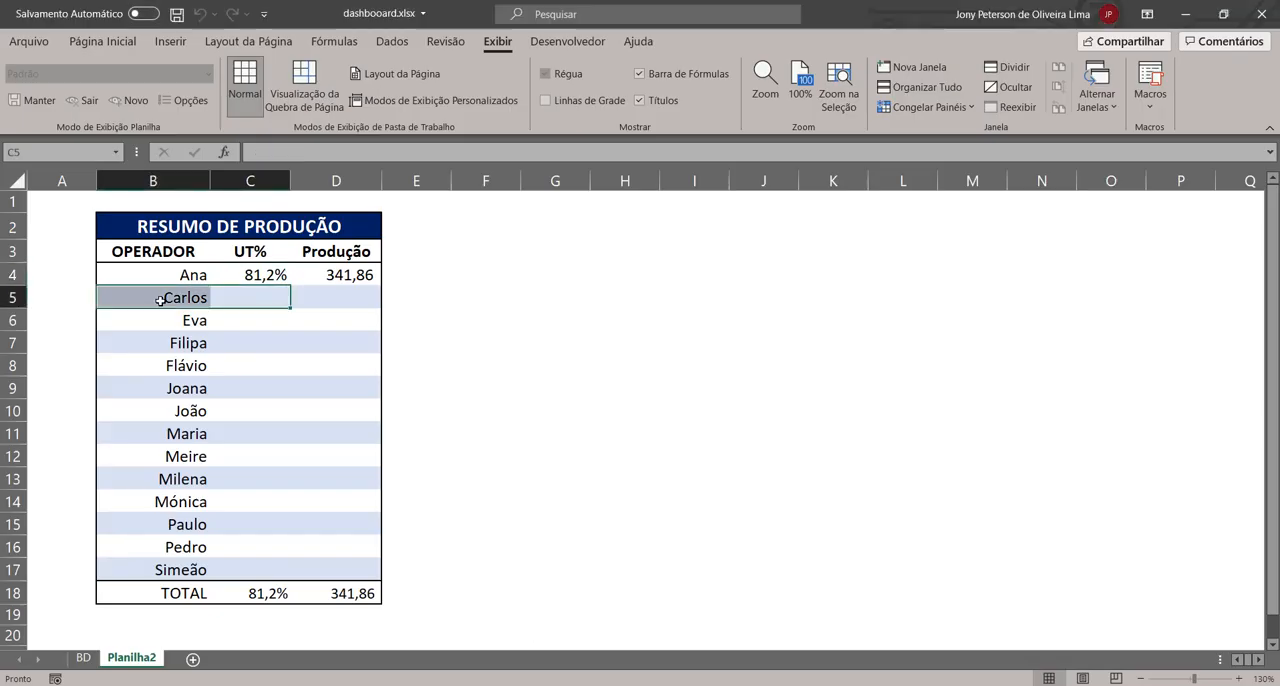
click(160, 300)
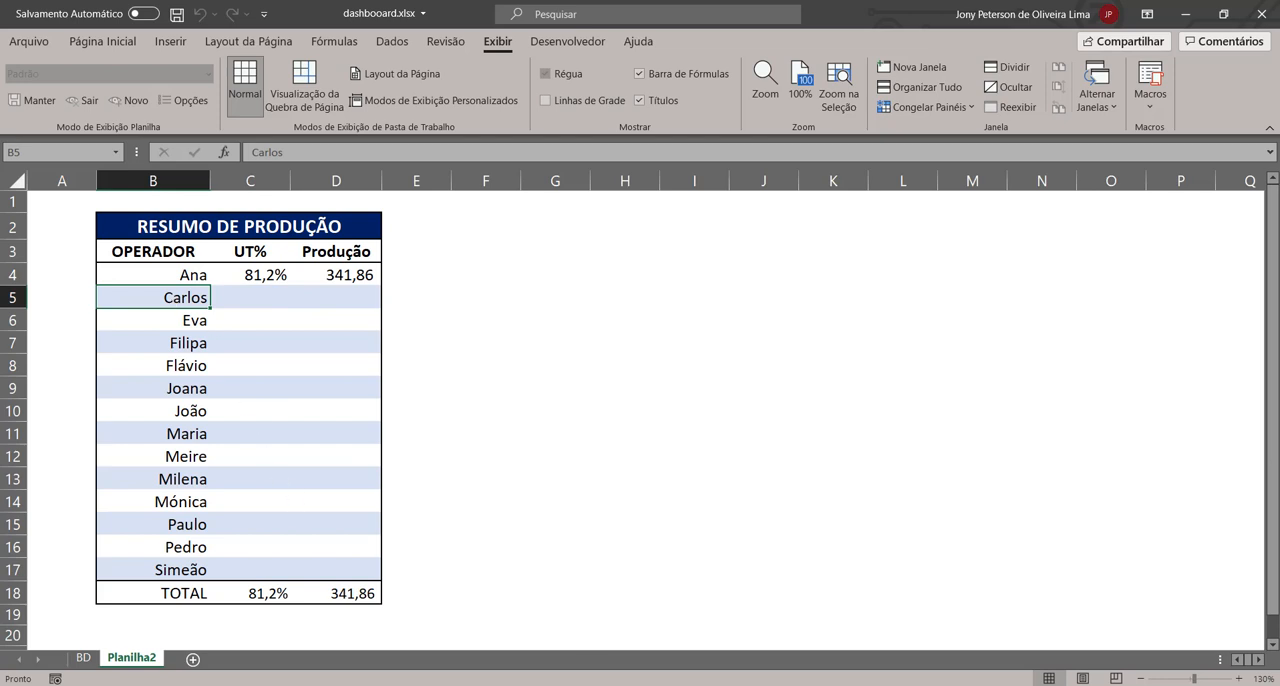
mouse_move(680, 680)
click(766, 630)
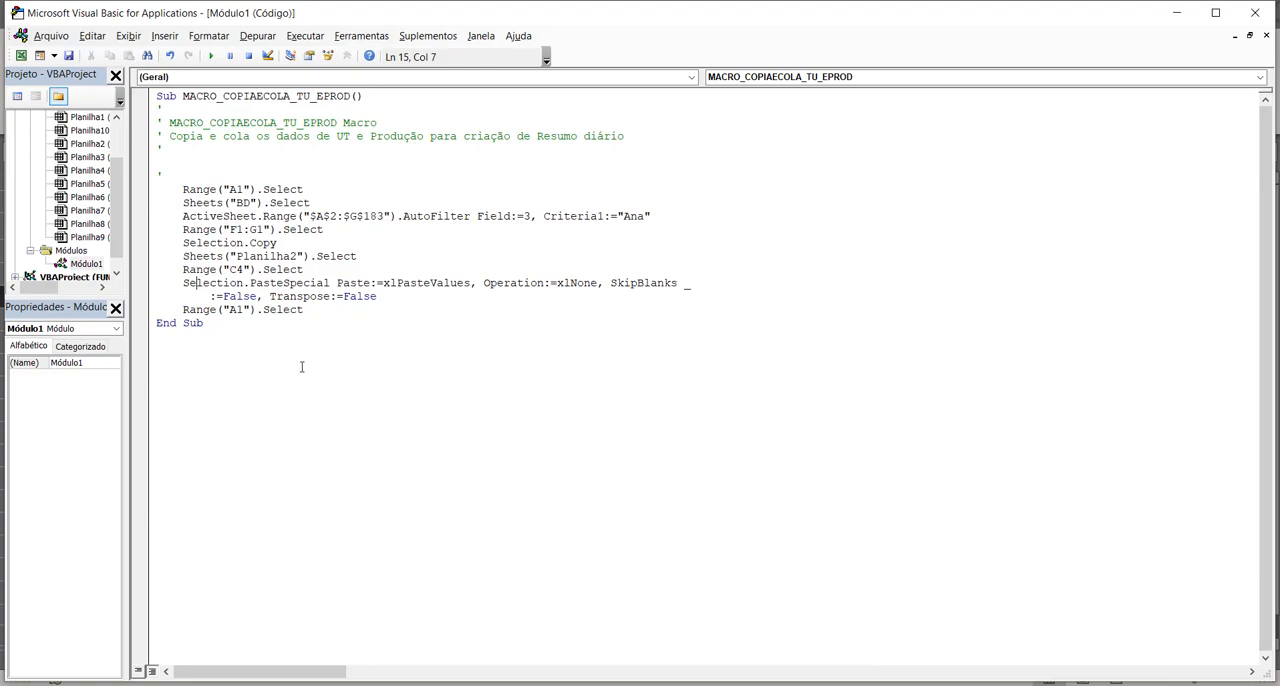
Step: Duplicate the recorded filter, copy and paste-values code below the original block, before End Sub
drag(306, 312, 141, 176)
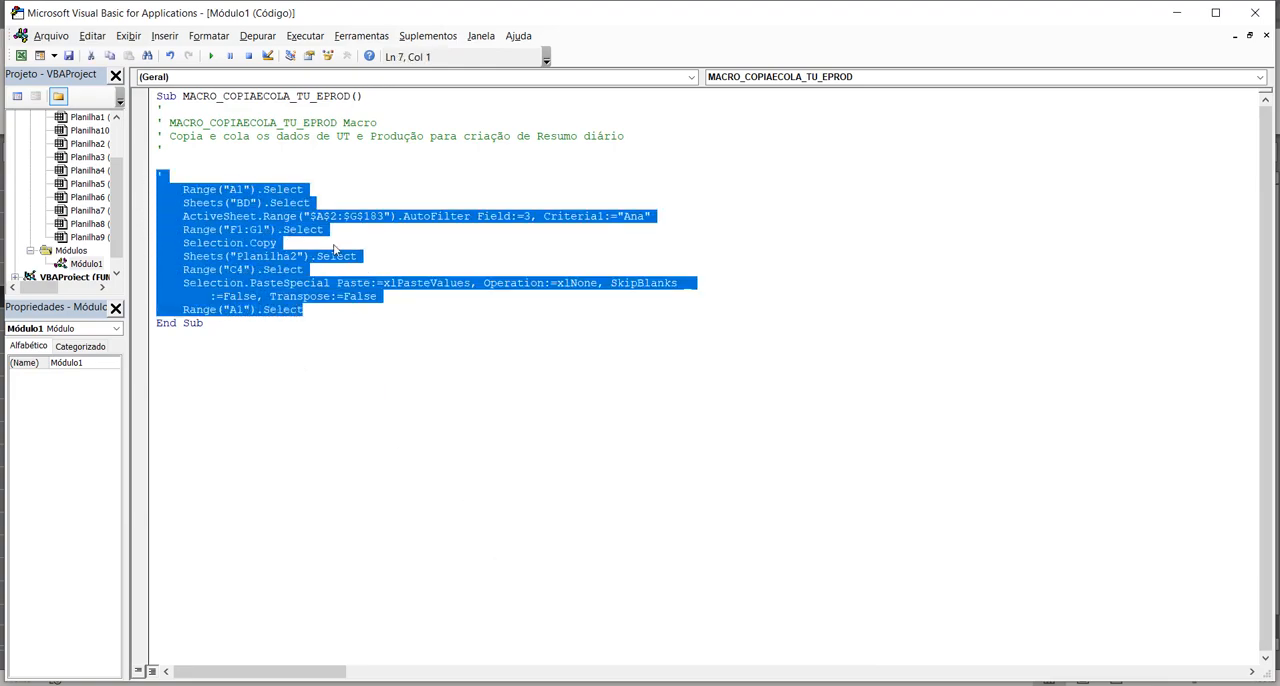
click(343, 312)
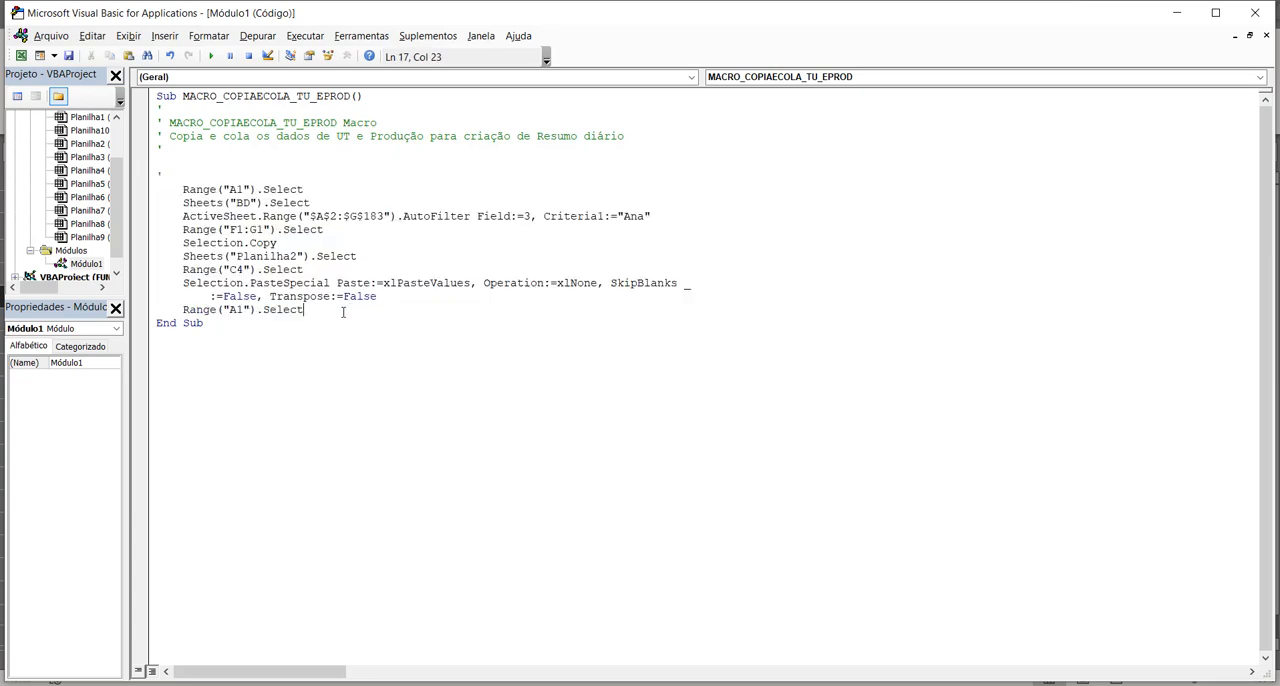
key(Return)
key(Return)
key(Return)
key(Return)
key(Up)
key(Up)
text('     Range("A1").Select     Sheets("BD").Select     ActiveSheet.Range("$A$2:$G$183").AutoFilter Field:=3, Criteria1:="Ana"     Range("F1:G1").Select     Selection.Copy     Sheets("Planilha2").Select     Range("C4").Select     Selection.PasteSpecial Paste:=xlPasteValues, Operation:=xlNone, SkipBlanks _         :=False, Transpose:=False     Range("A1").Select)
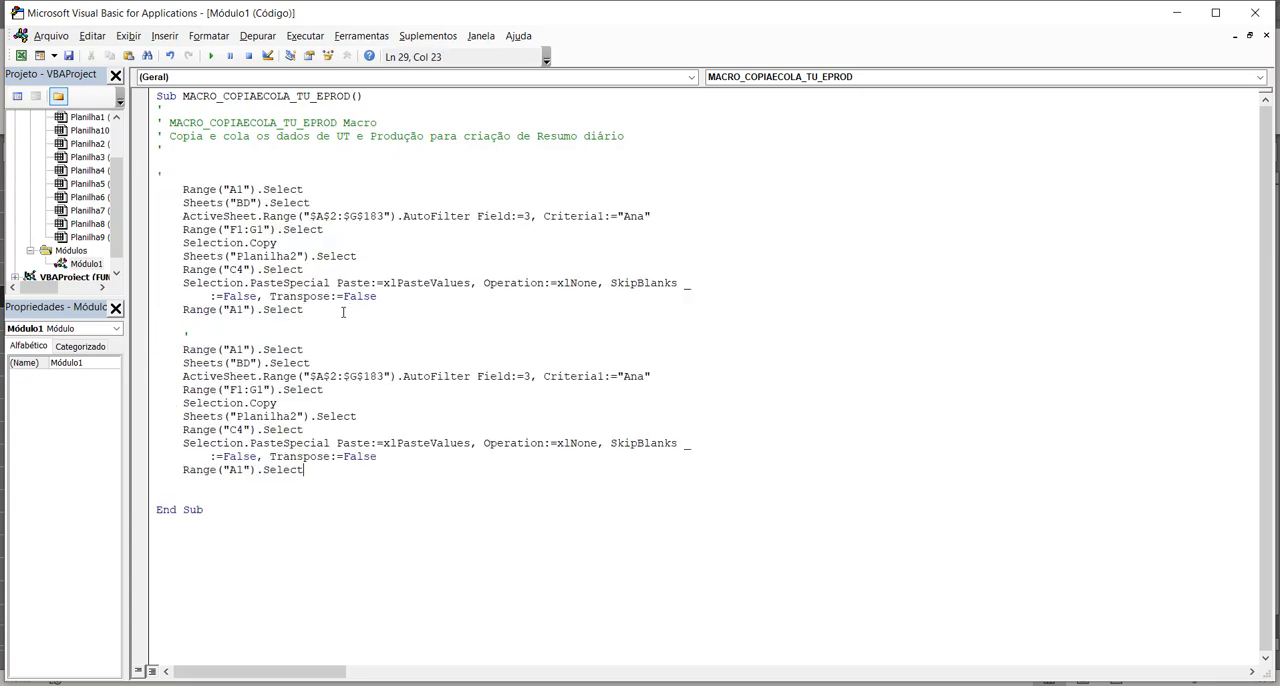
Step: Add a comment above the duplicated block reading COPIA E COLA DO followed by the second operator's name
key(Up)
key(Up)
key(Up)
key(Up)
key(Up)
key(Up)
key(Up)
key(Up)
key(Up)
key(Return)
text(')
key(Up)
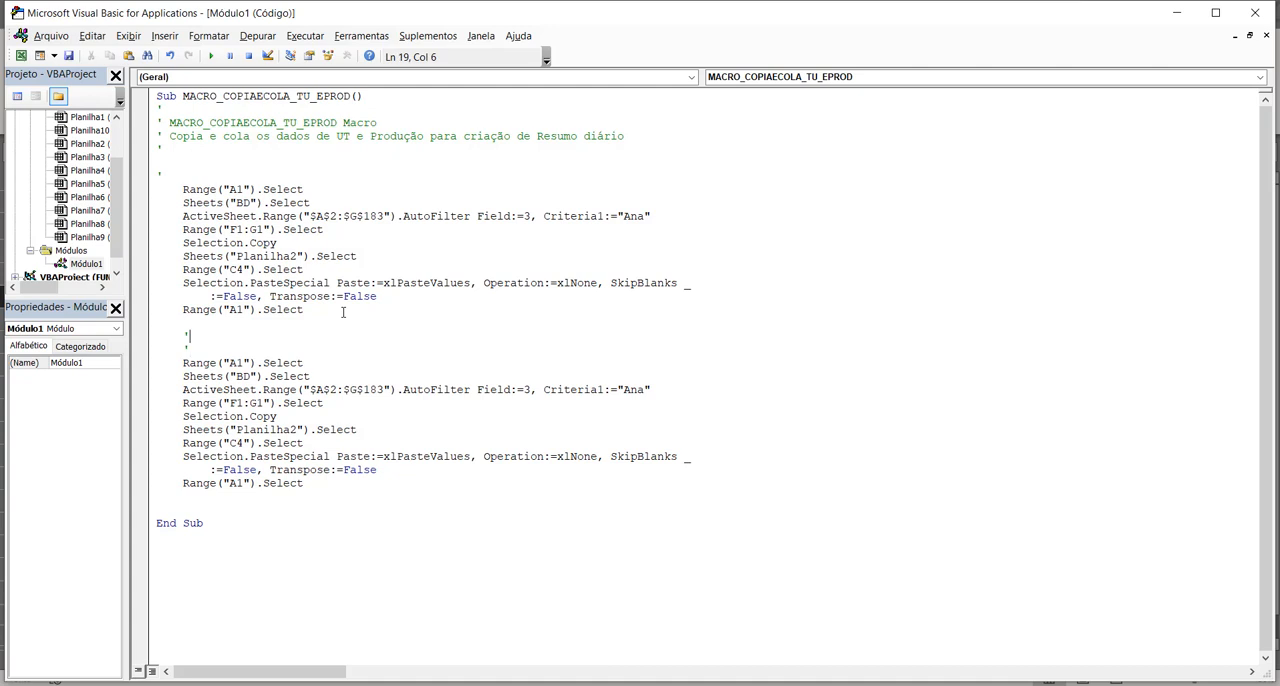
text(COPIA E COLA DO CARLOS)
key(Down)
key(Up)
Step: Add a comment above the original block reading COPIA E COLA DA followed by the first operator's name
click(214, 169)
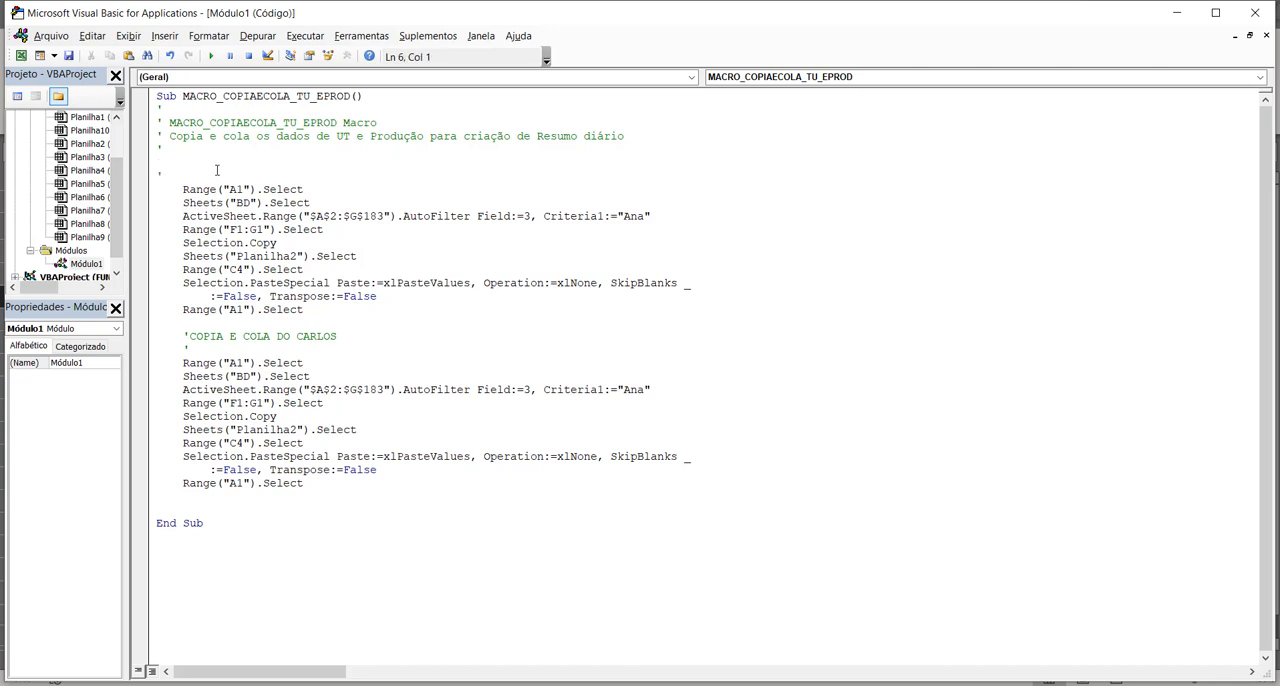
text(')
key(Return)
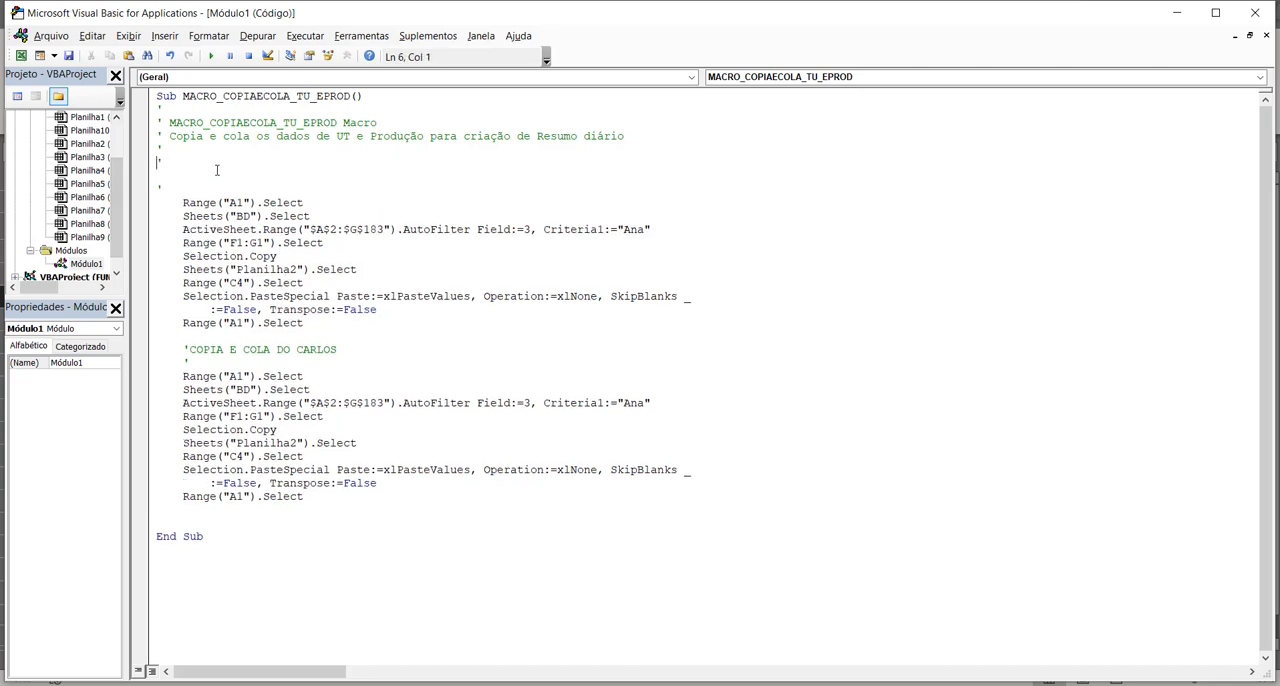
key(Down)
key(BackSpace)
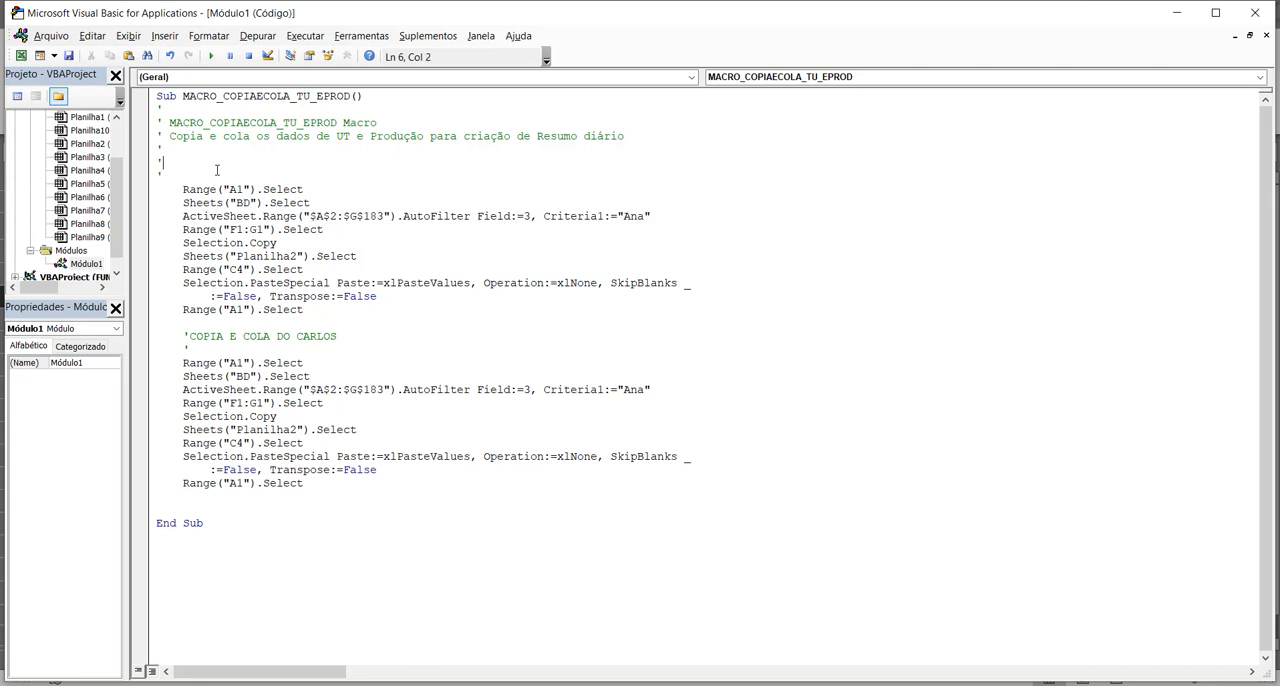
text(COPIA E COLA DA ANA)
Step: Check the operator names in BD's Operador filter and set the duplicated block's Criteria1 to the second operator's name
click(314, 443)
click(632, 389)
mouse_move(678, 683)
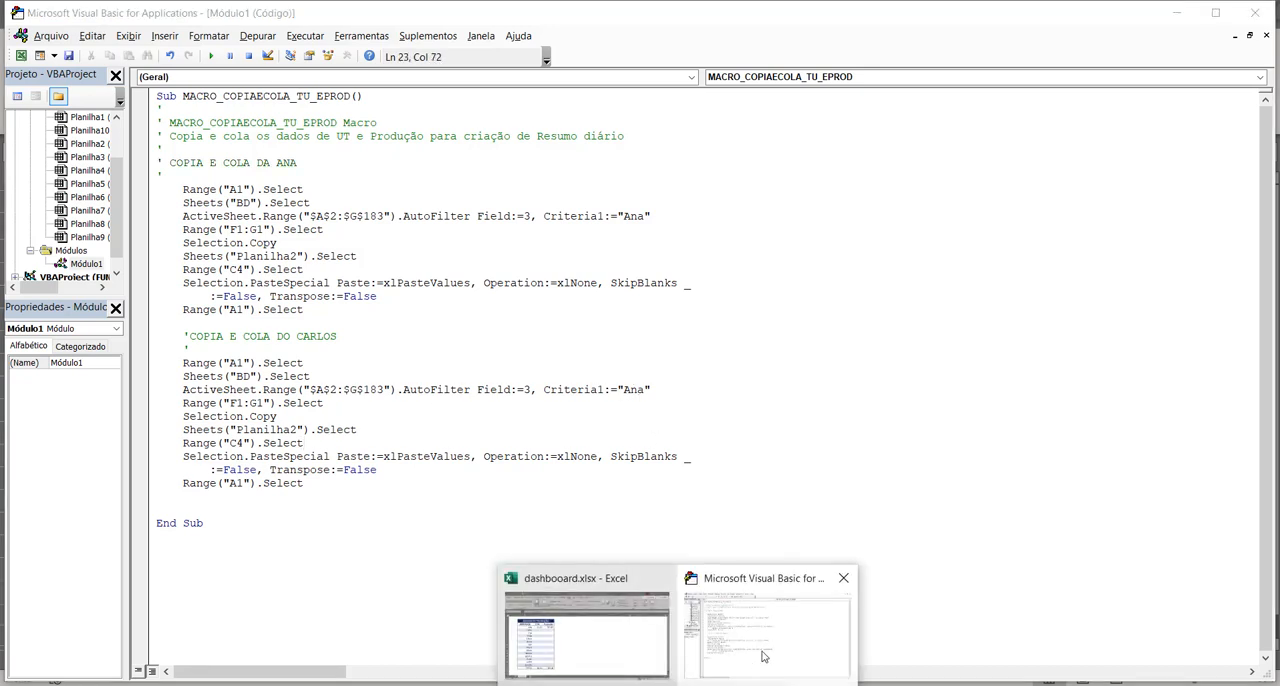
click(600, 625)
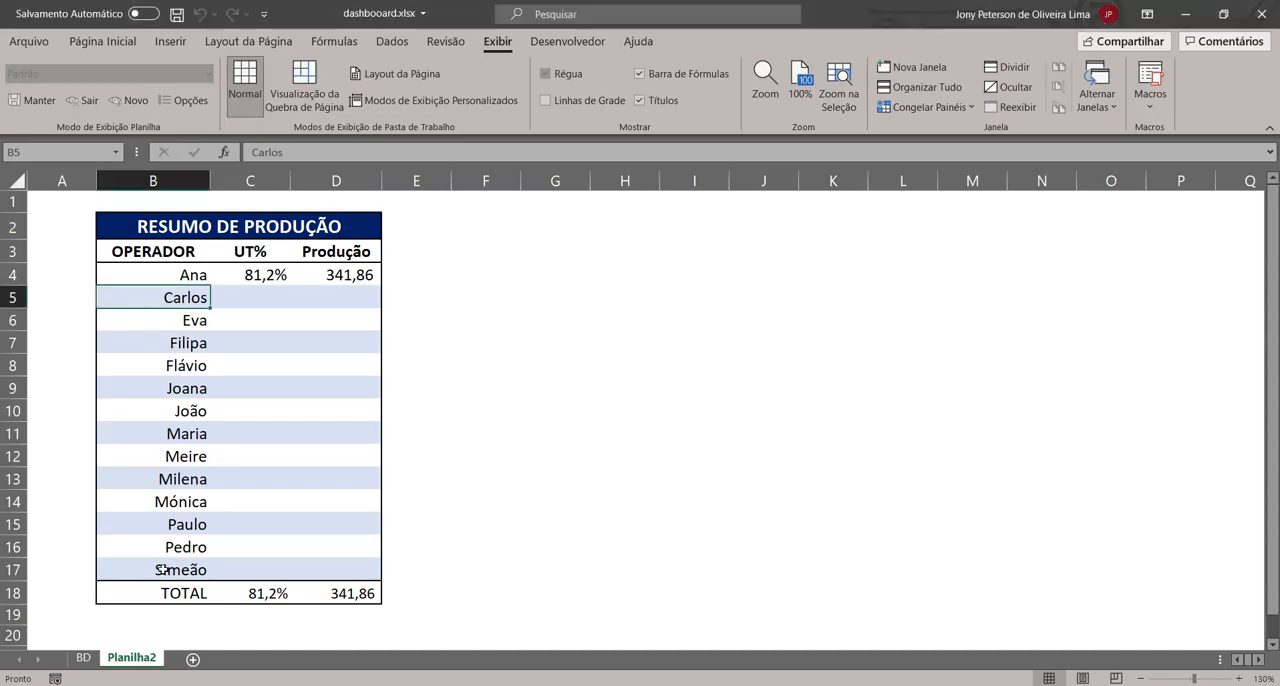
click(83, 657)
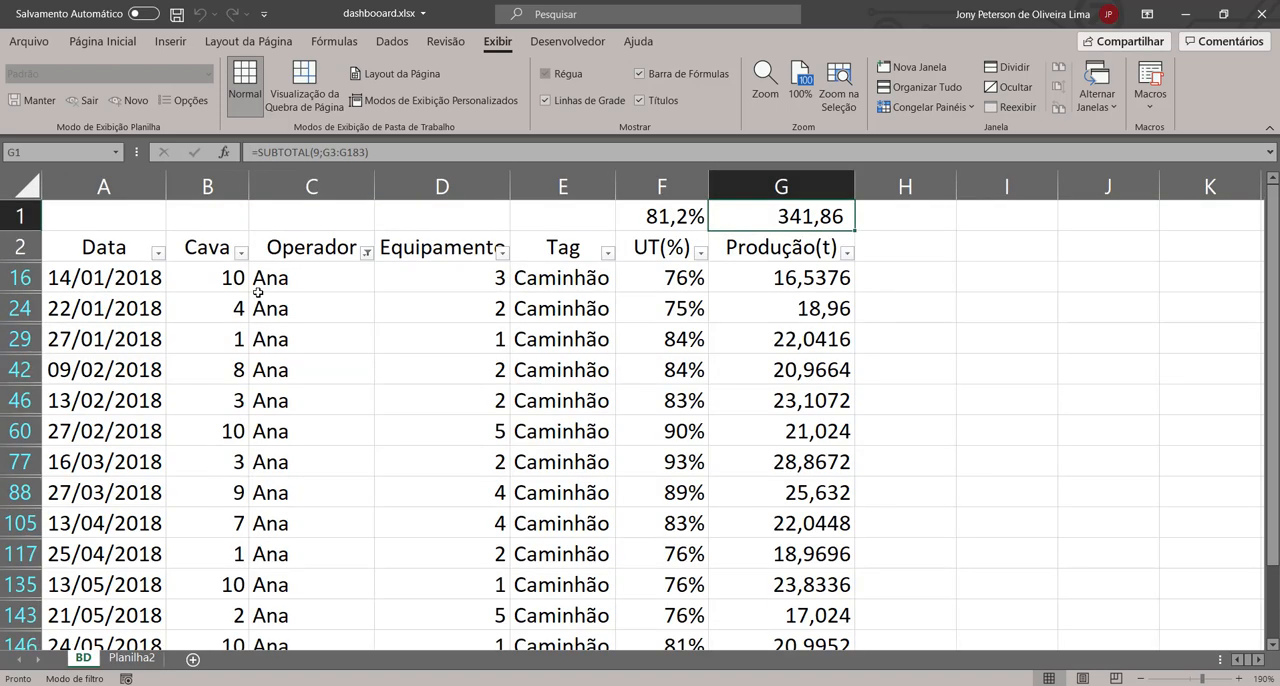
click(367, 252)
click(240, 450)
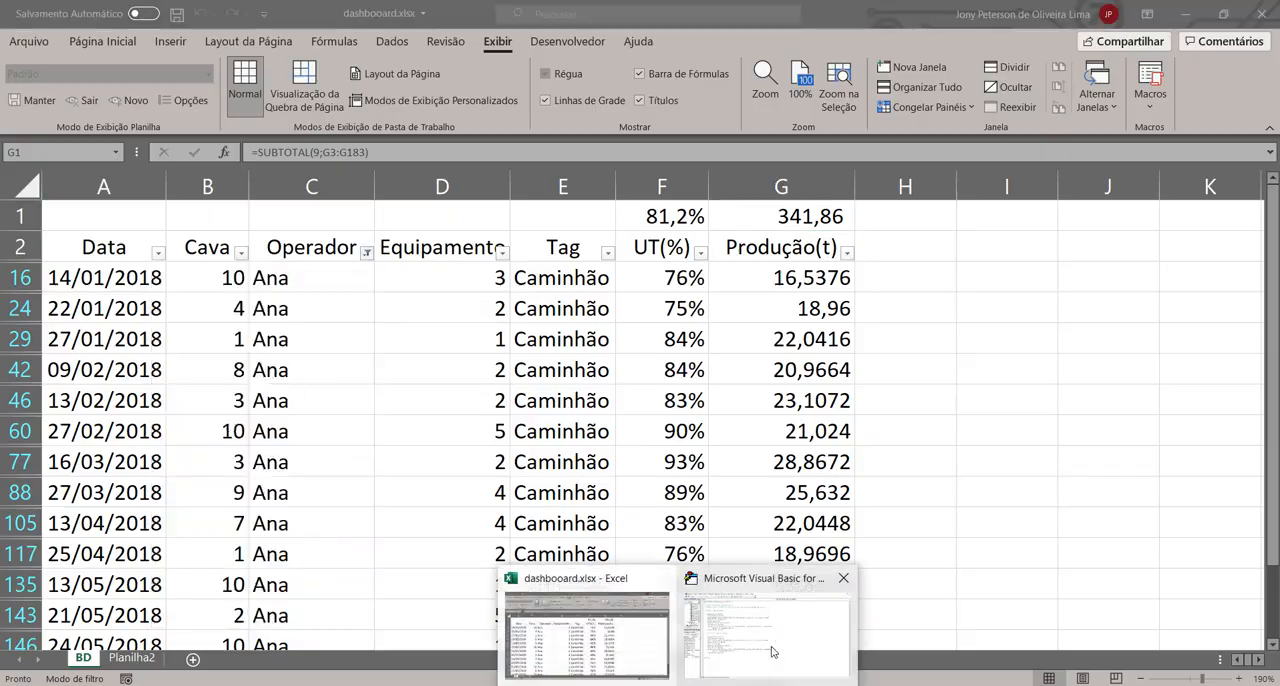
click(749, 614)
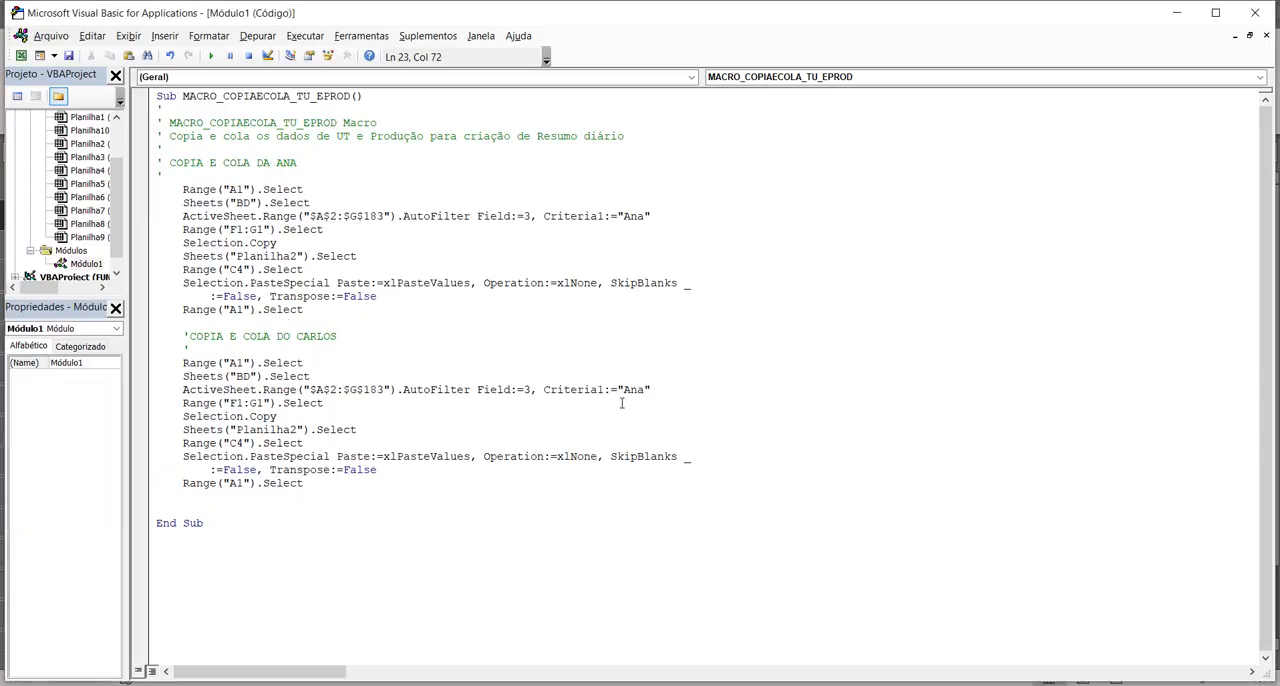
click(623, 389)
key(shift+Right)
key(shift+Right)
key(shift+Right)
key(Delete)
text(Carlos)
Step: Check the second operator's row in RESUMO DE PRODUÇÃO and set the duplicated block's paste destination to Range("C5")
key(Down)
key(Left)
key(Left)
key(Left)
key(Left)
key(Left)
key(Left)
key(Left)
key(Left)
key(Left)
key(Left)
key(Left)
key(Left)
key(Left)
key(Down)
key(Down)
key(Down)
key(Left)
key(Left)
mouse_move(680, 680)
click(617, 649)
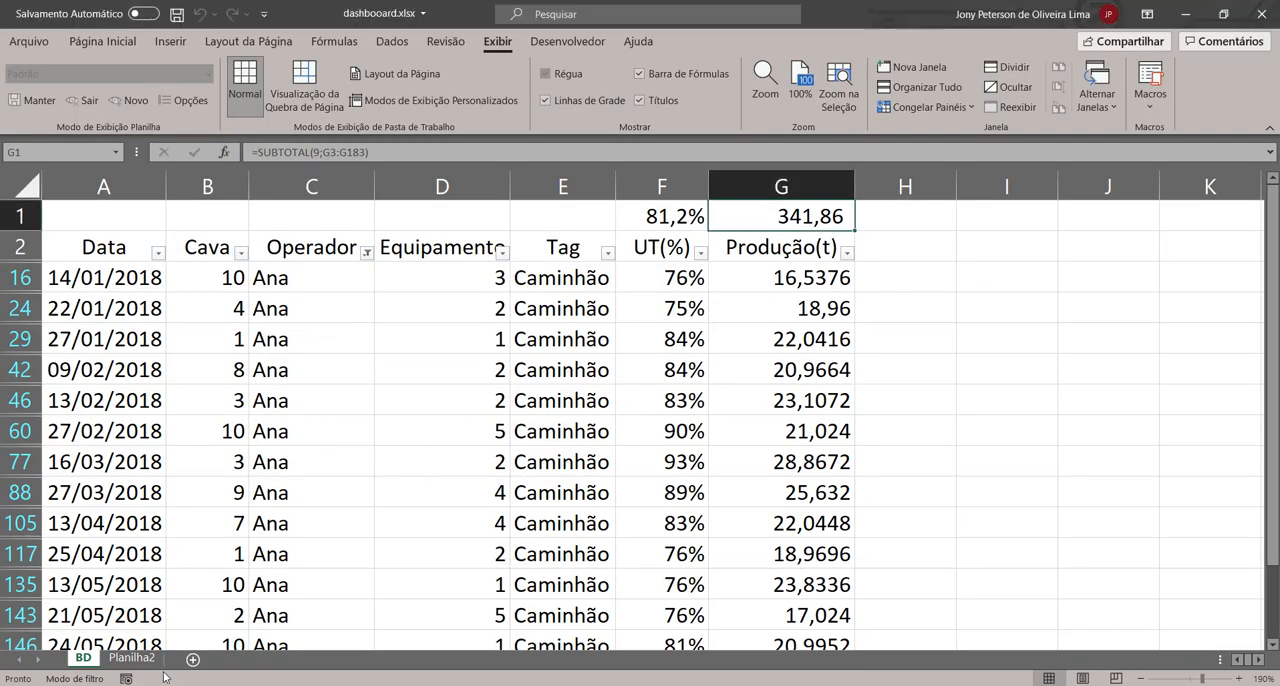
click(131, 657)
click(250, 297)
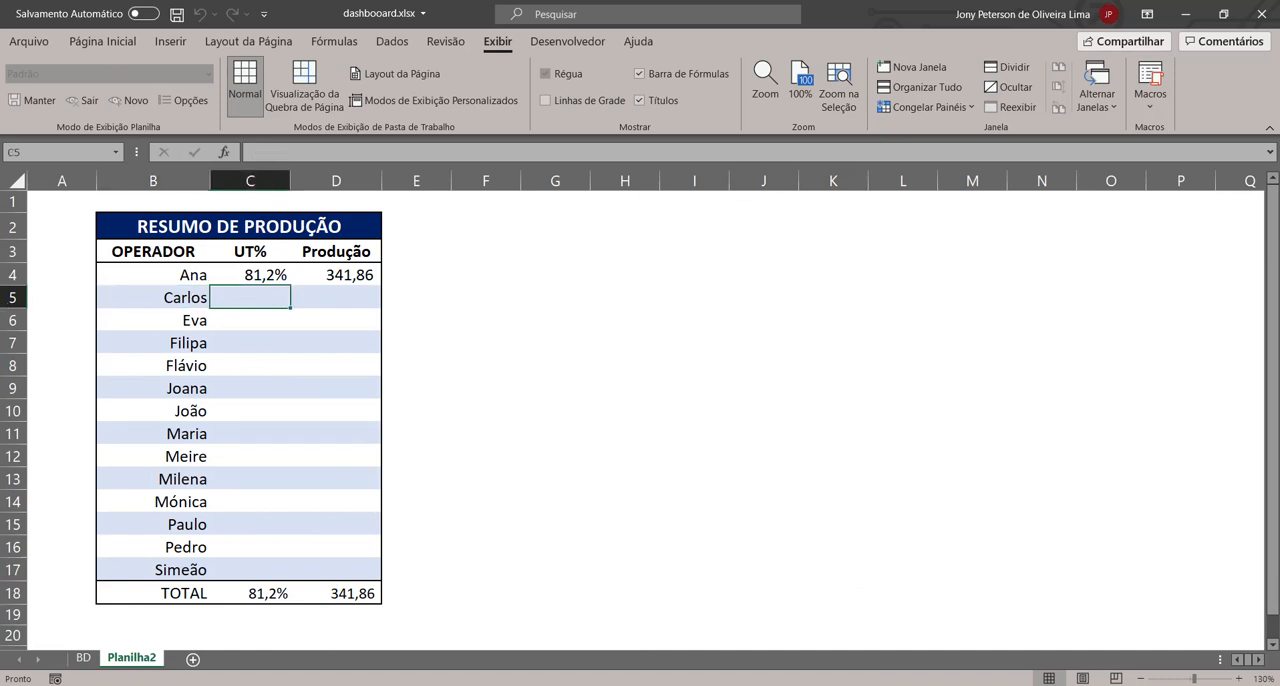
key(alt+F11)
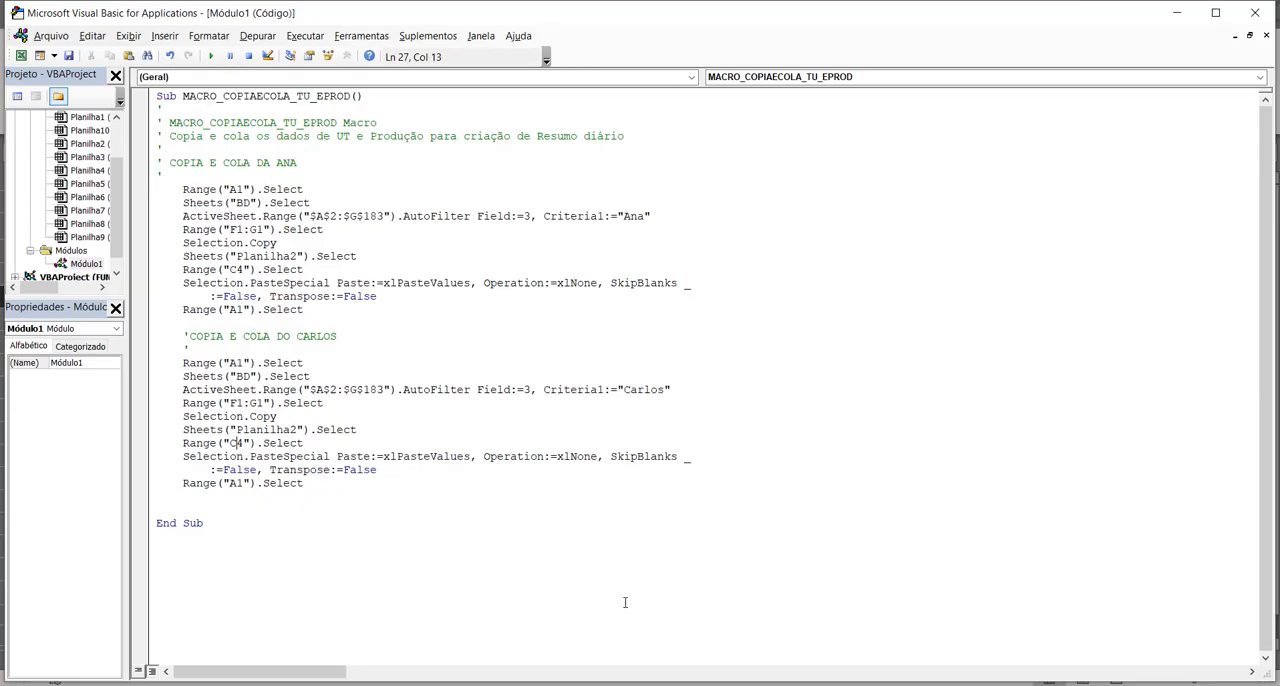
key(shift+Right)
text(5)
click(277, 443)
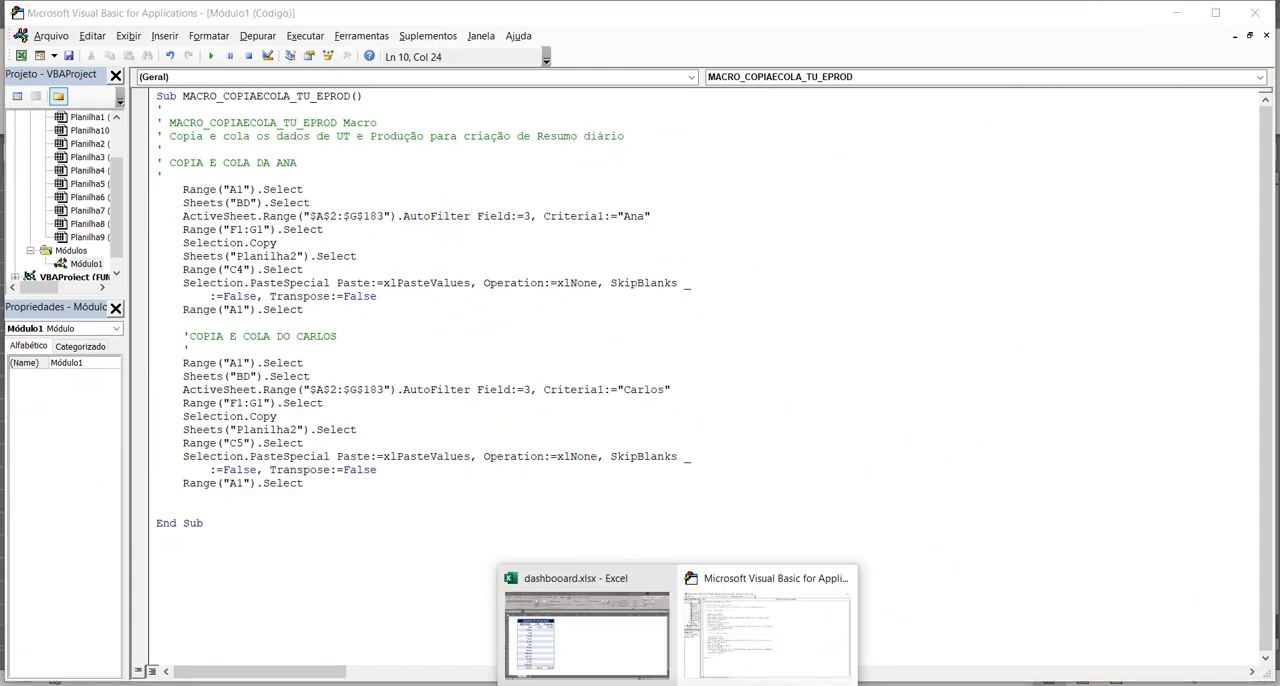
Step: Clear the first operator's UT% and Produção values in C4:D4 of Planilha2 and select A1
click(586, 630)
drag(262, 277, 335, 277)
key(Delete)
click(47, 195)
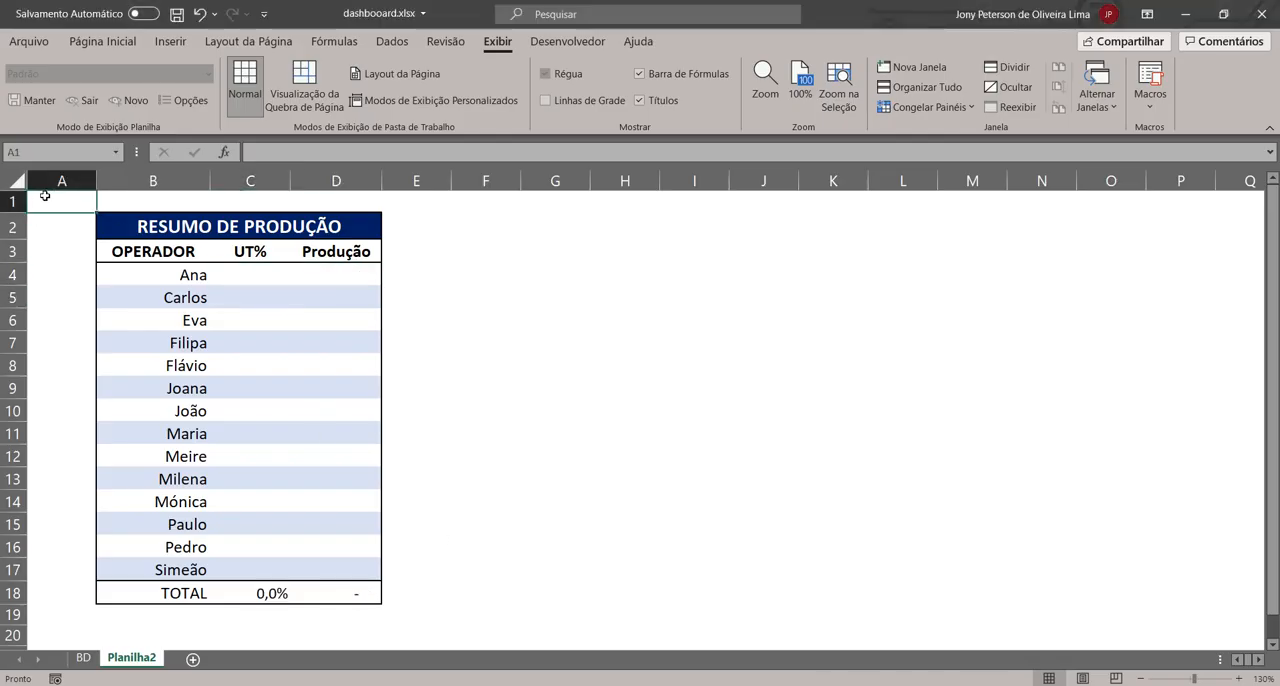
Step: Run the MACRO_COPIAECOLA_TU_EPROD macro on Planilha2
click(104, 44)
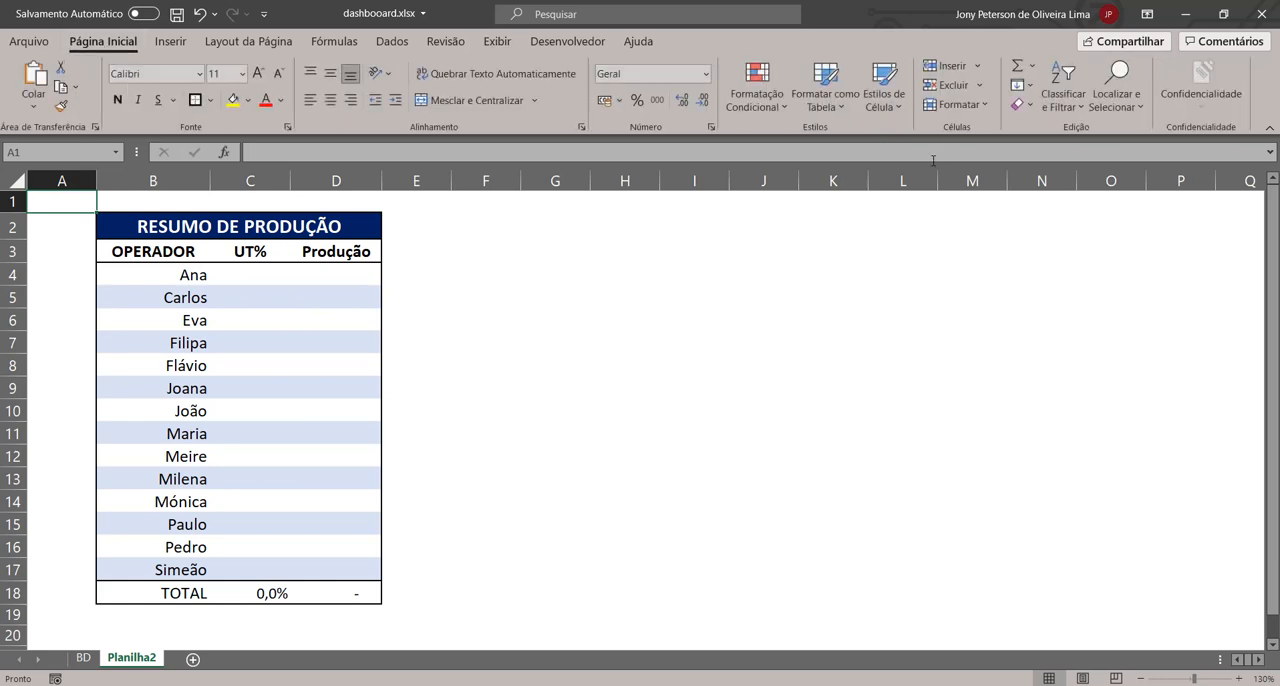
click(497, 42)
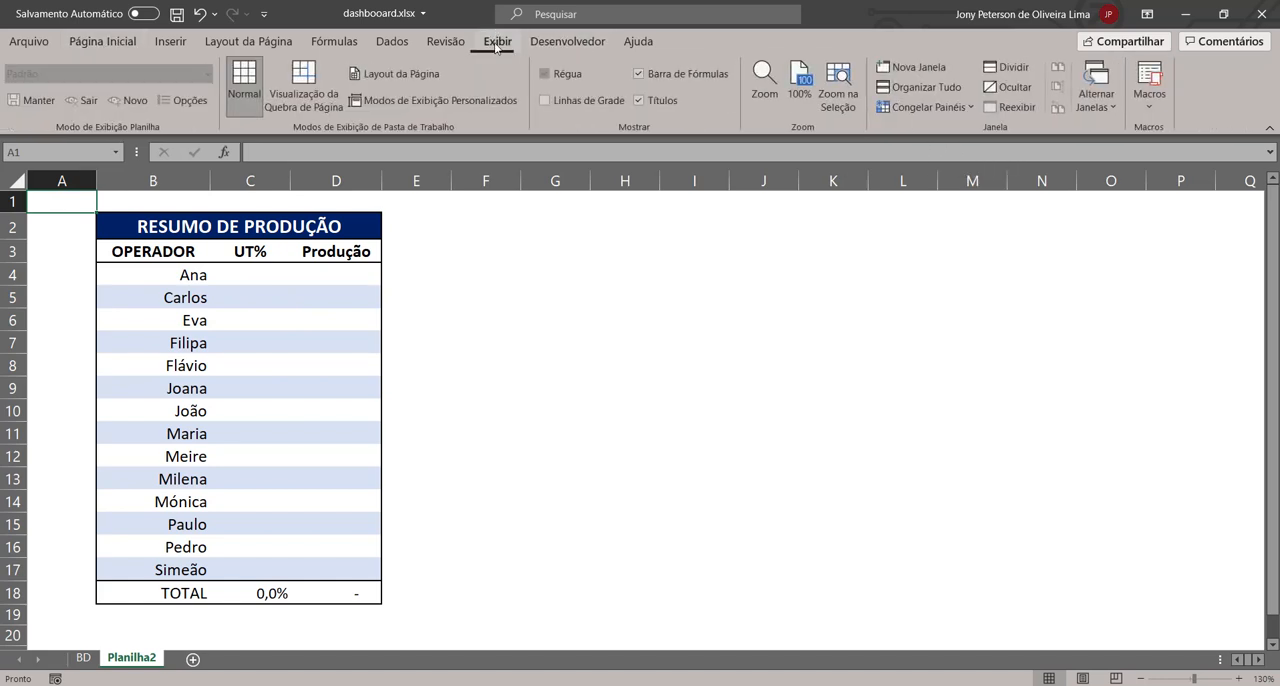
click(1149, 80)
click(715, 238)
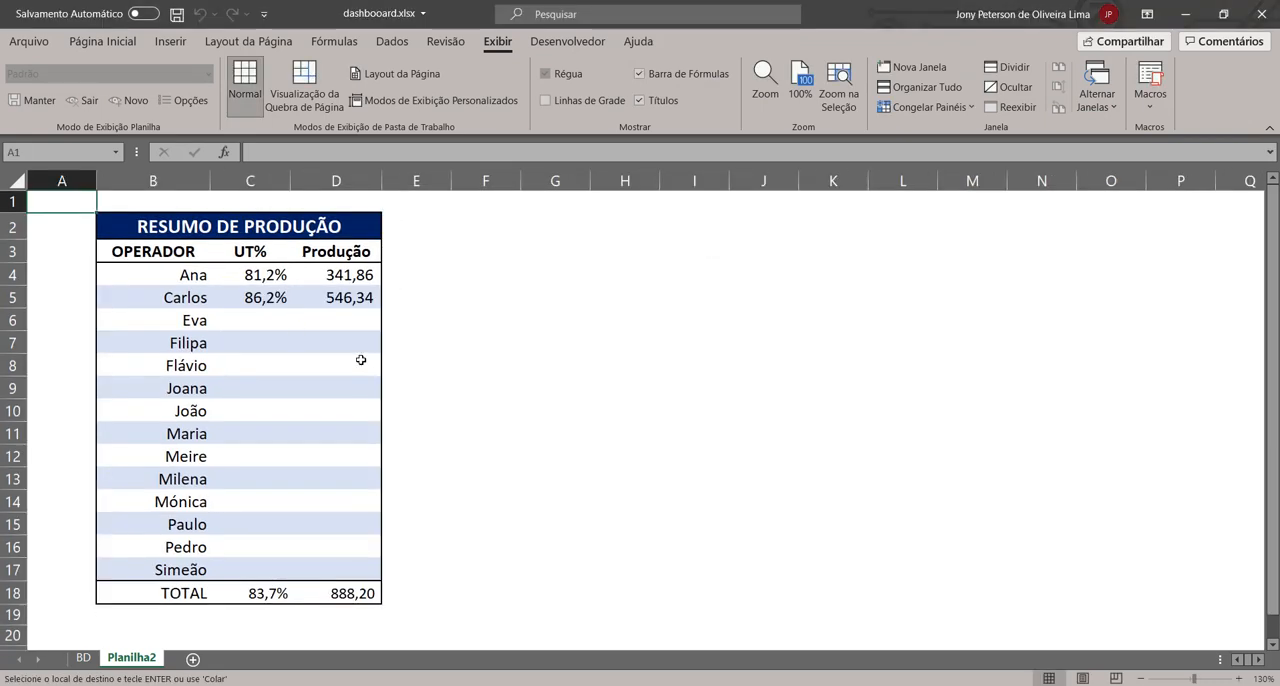
Step: Clear the first operator's values in C4:D4 again and rerun MACRO_COPIAECOLA_TU_EPROD to test it
drag(260, 283, 333, 280)
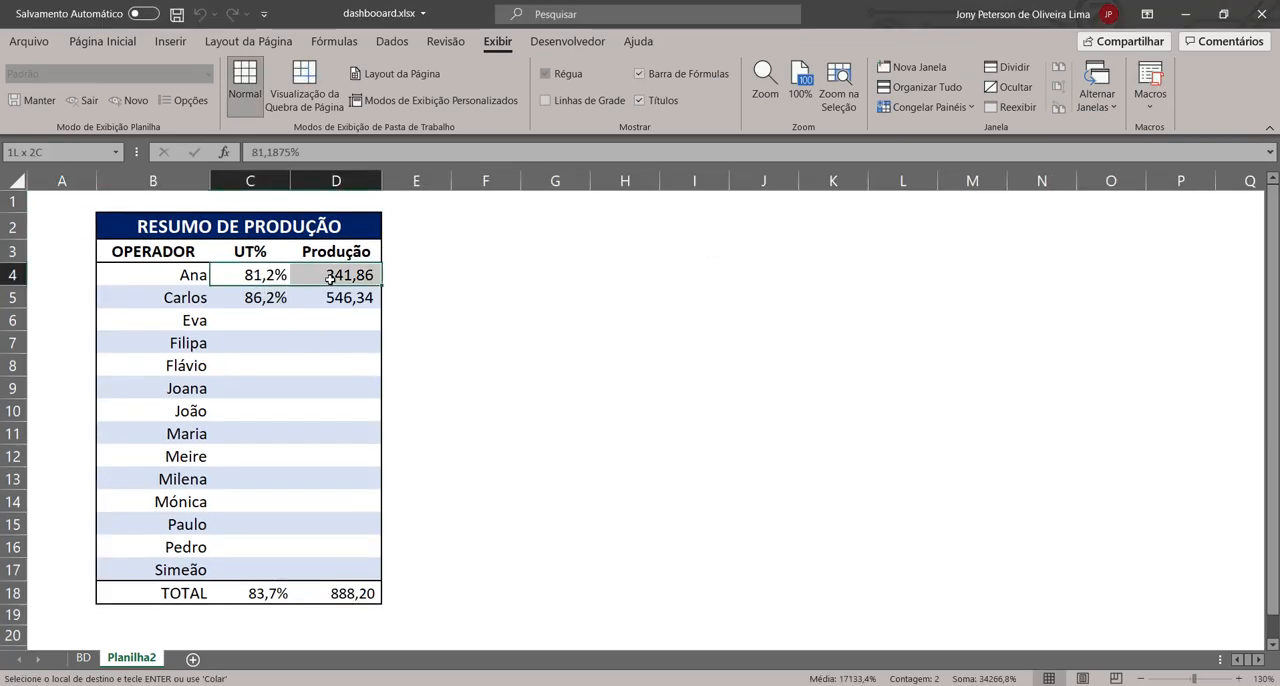
key(Delete)
click(58, 202)
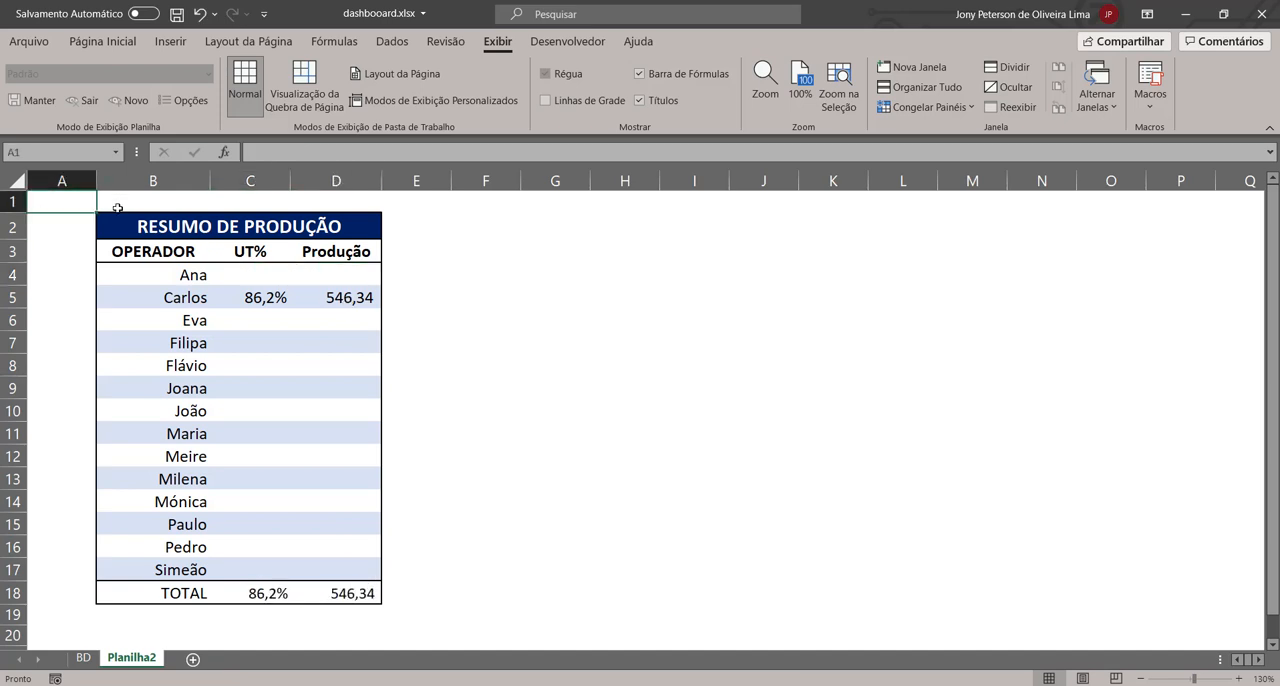
click(1150, 105)
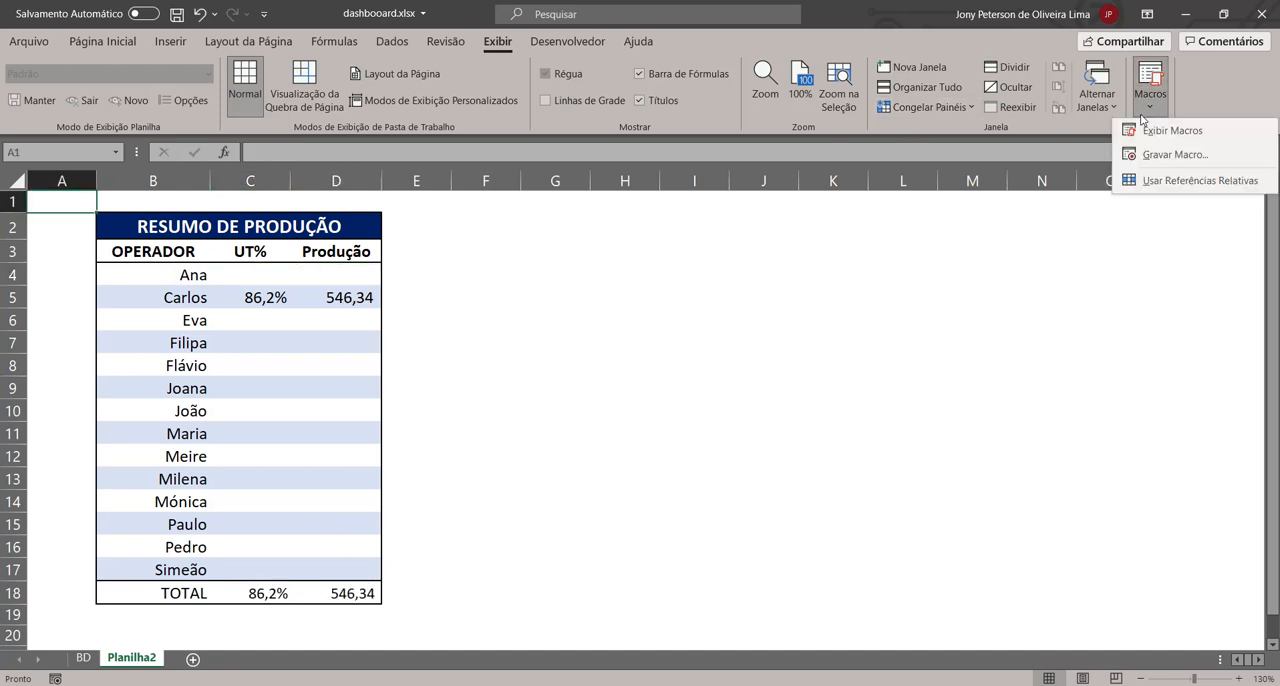
click(1150, 133)
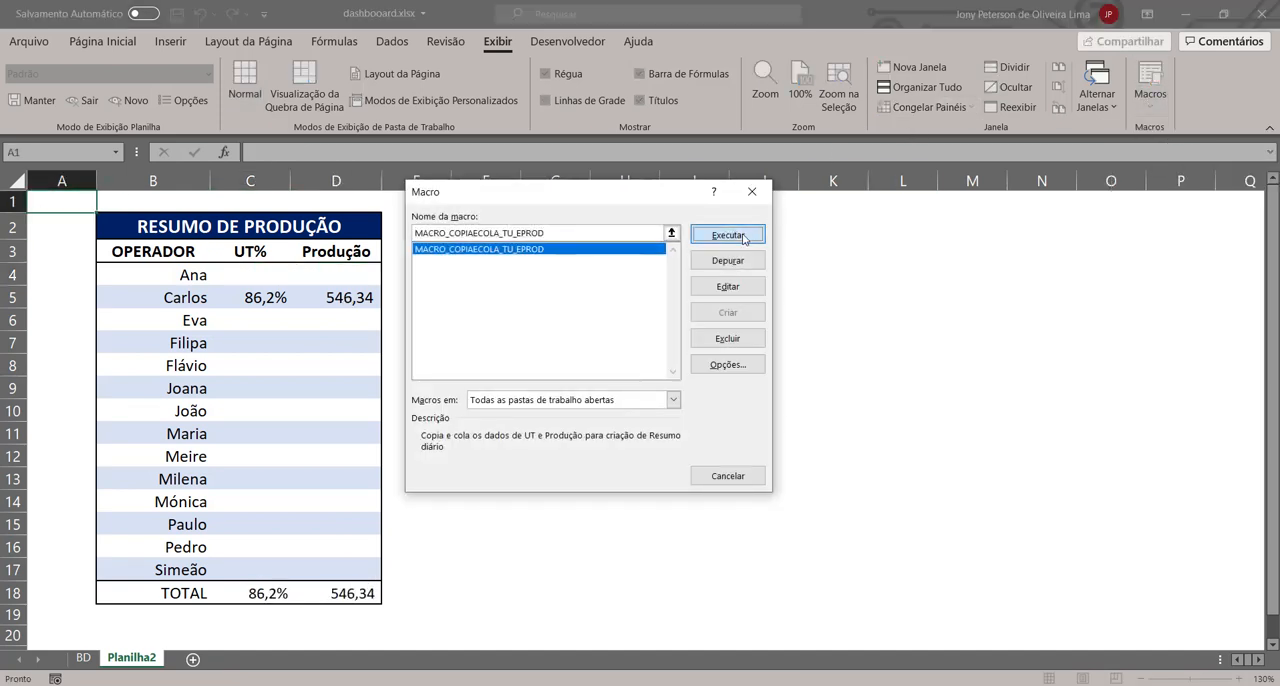
click(727, 234)
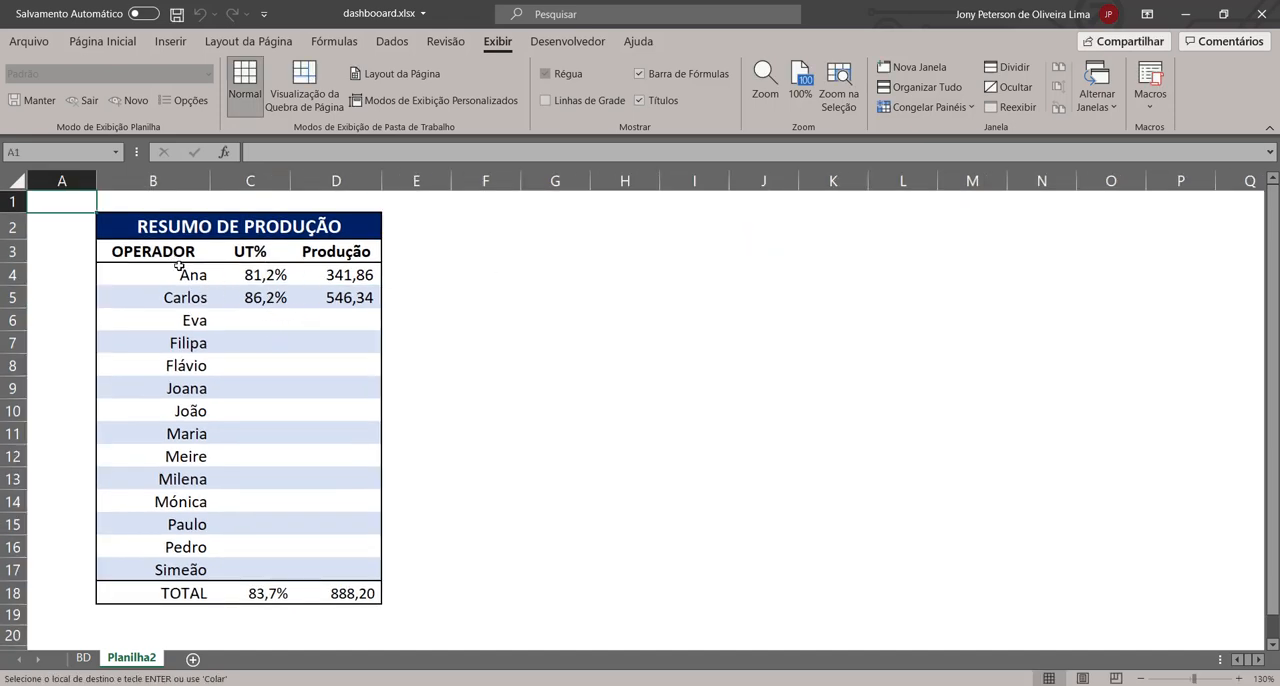
Step: Duplicate the second operator's commented code block below itself before End Sub and align the pasted comment with the block above
drag(178, 264, 203, 568)
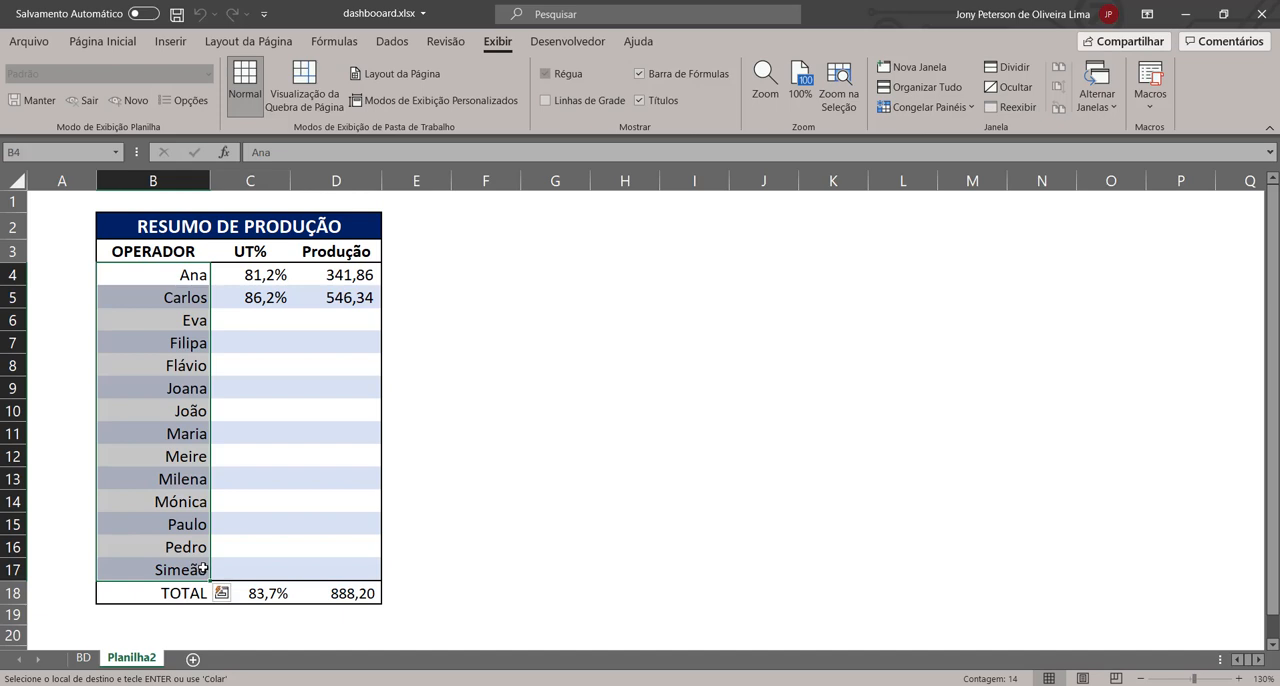
click(302, 503)
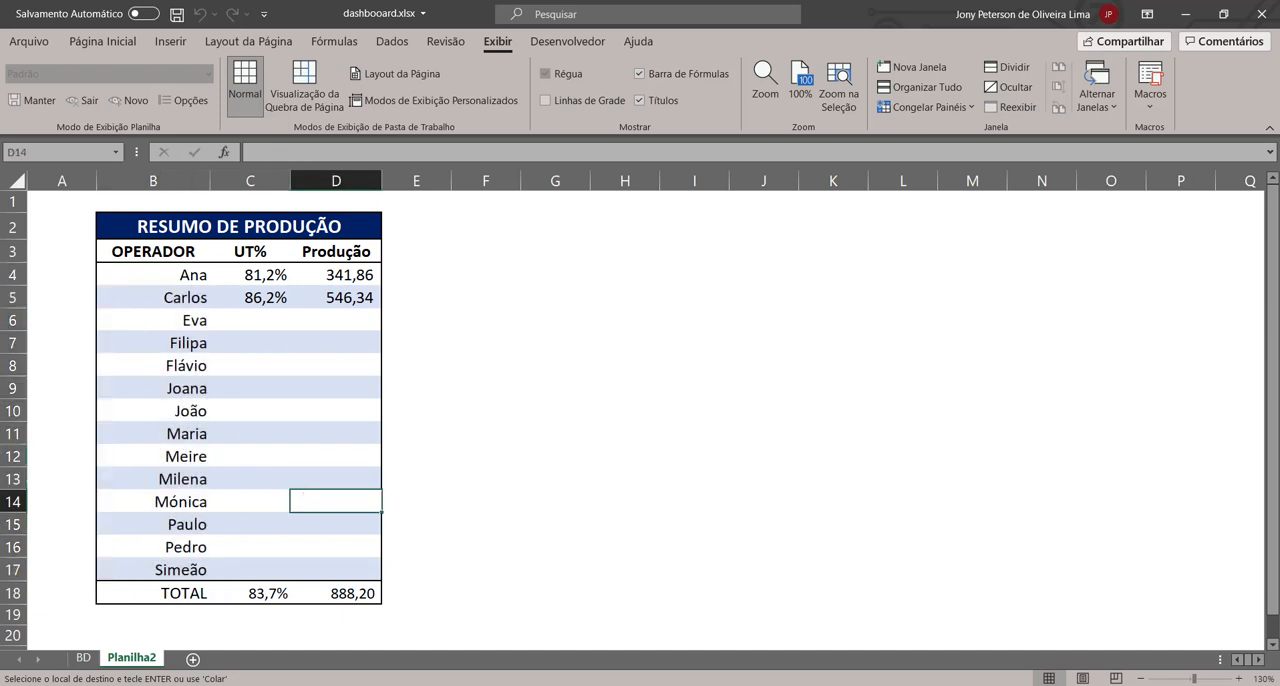
click(773, 620)
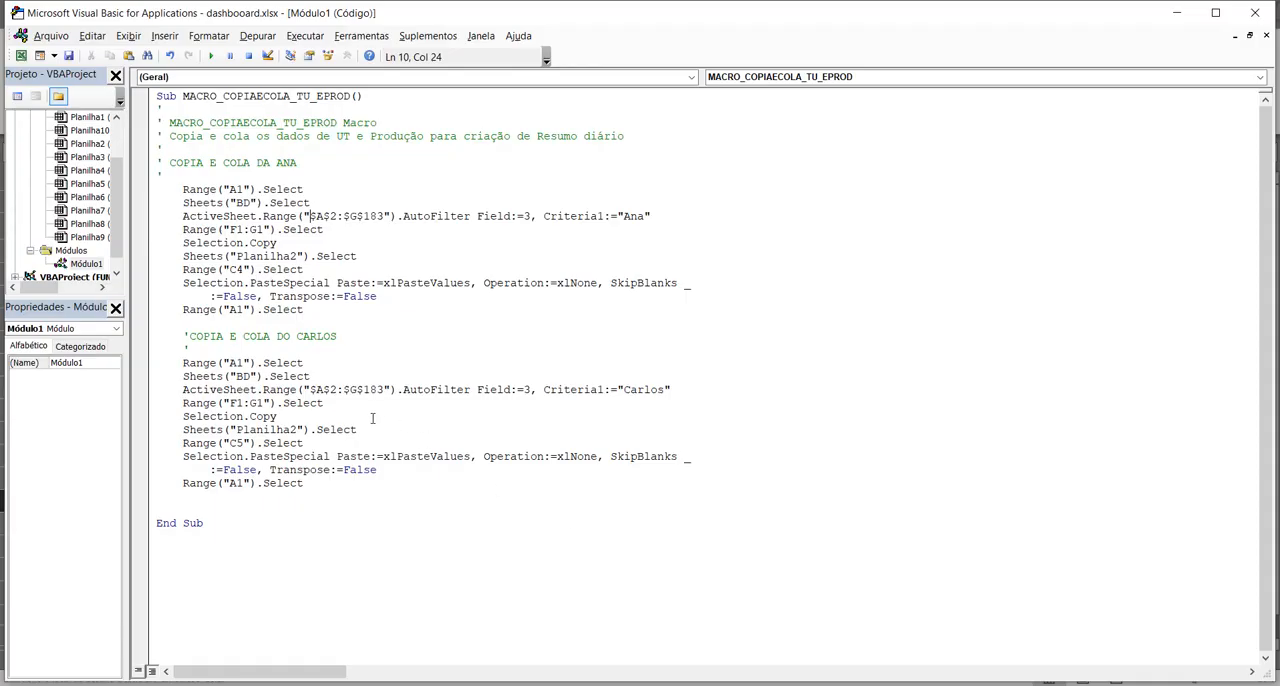
drag(363, 484, 150, 340)
key(ctrl+c)
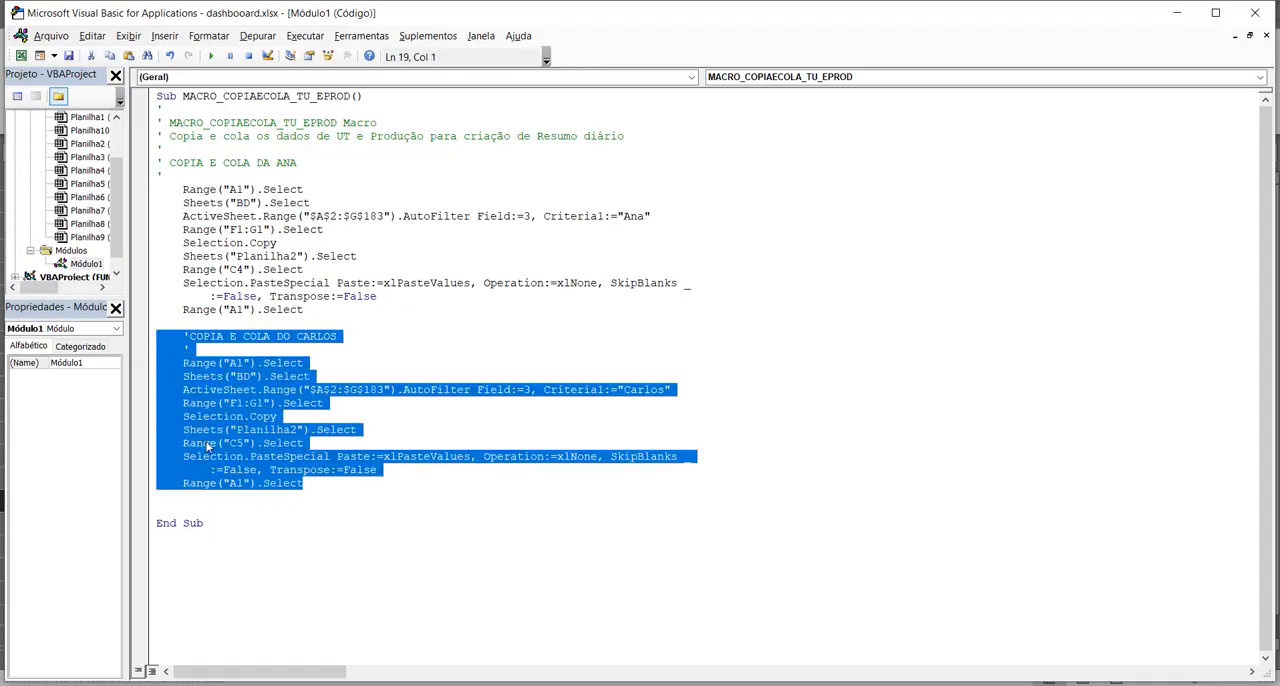
click(178, 500)
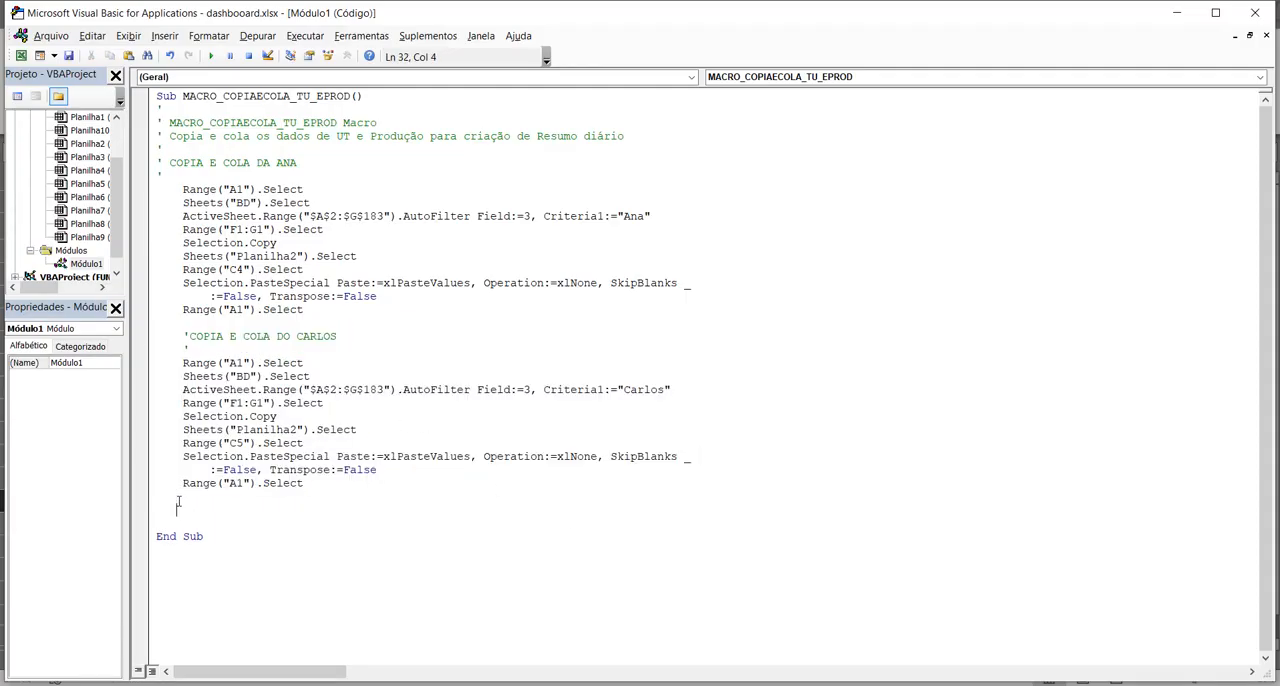
key(ctrl+v)
key(Up)
key(Up)
key(Up)
key(Up)
key(Up)
key(Up)
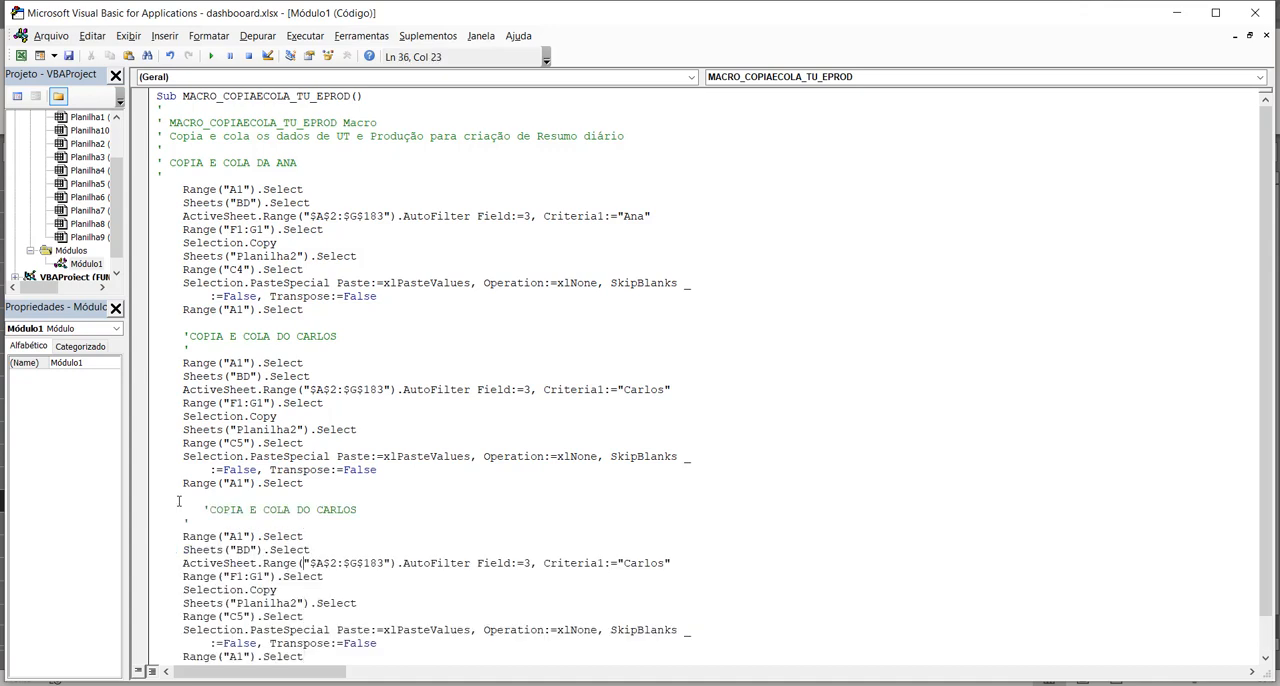
key(Home)
key(BackSpace)
key(BackSpace)
key(BackSpace)
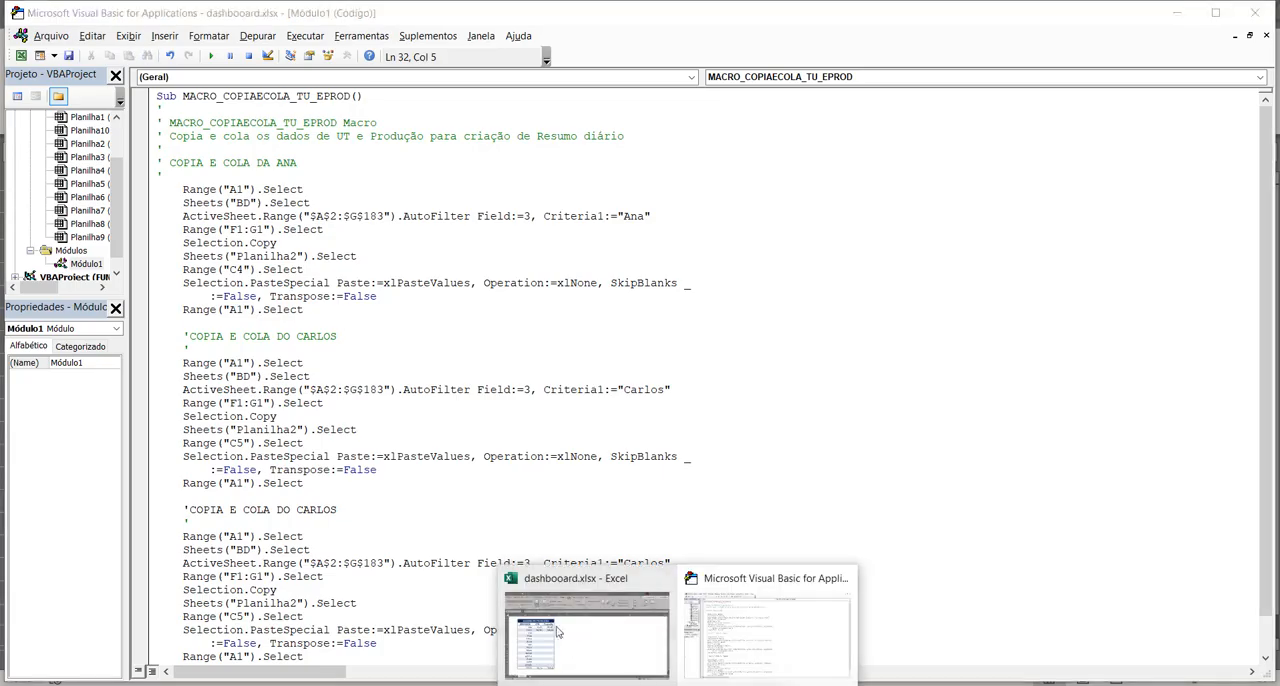
Step: Review the RESUMO DE PRODUÇÃO table in Planilha2 and the filtered rows and subtotals on the BD sheet
click(557, 630)
click(194, 328)
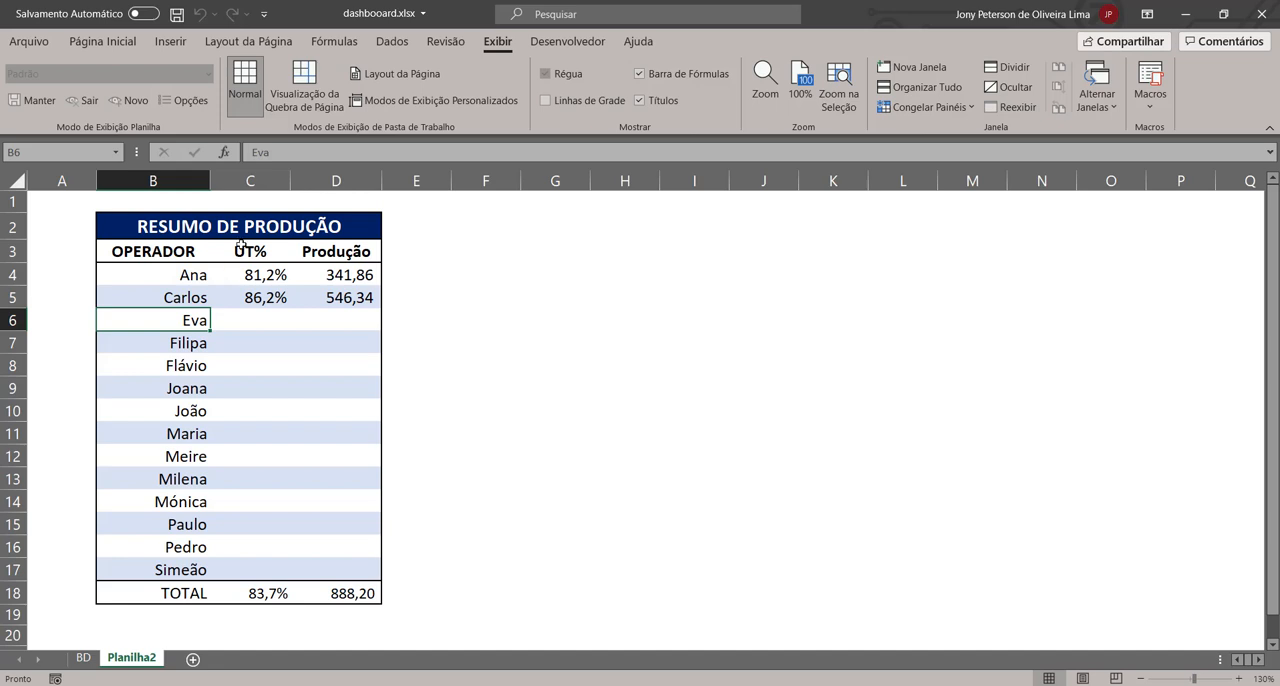
click(311, 413)
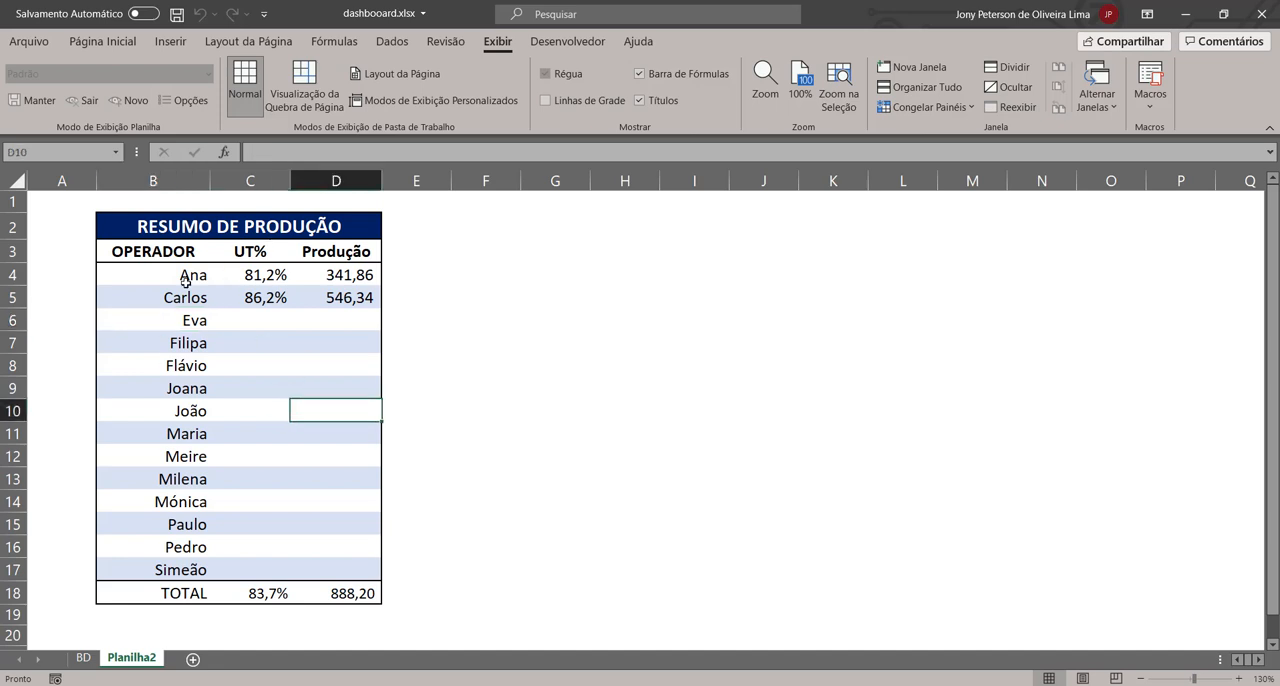
click(80, 206)
click(586, 274)
click(492, 298)
click(52, 210)
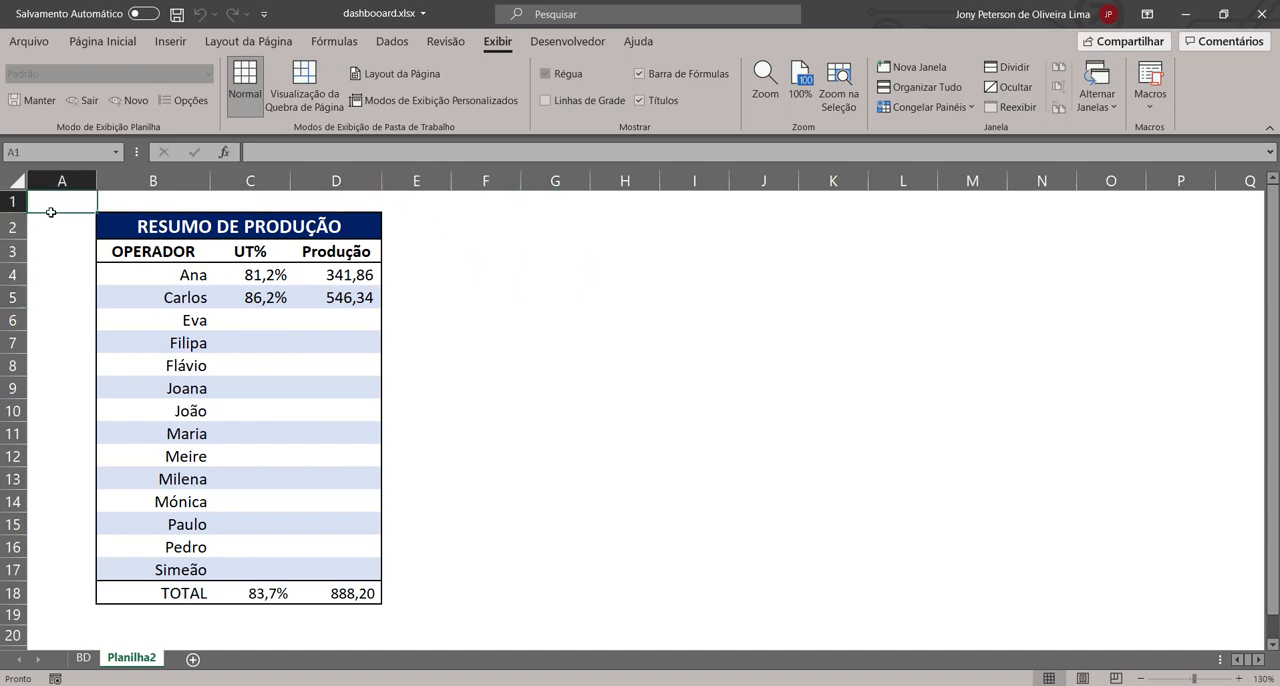
click(86, 659)
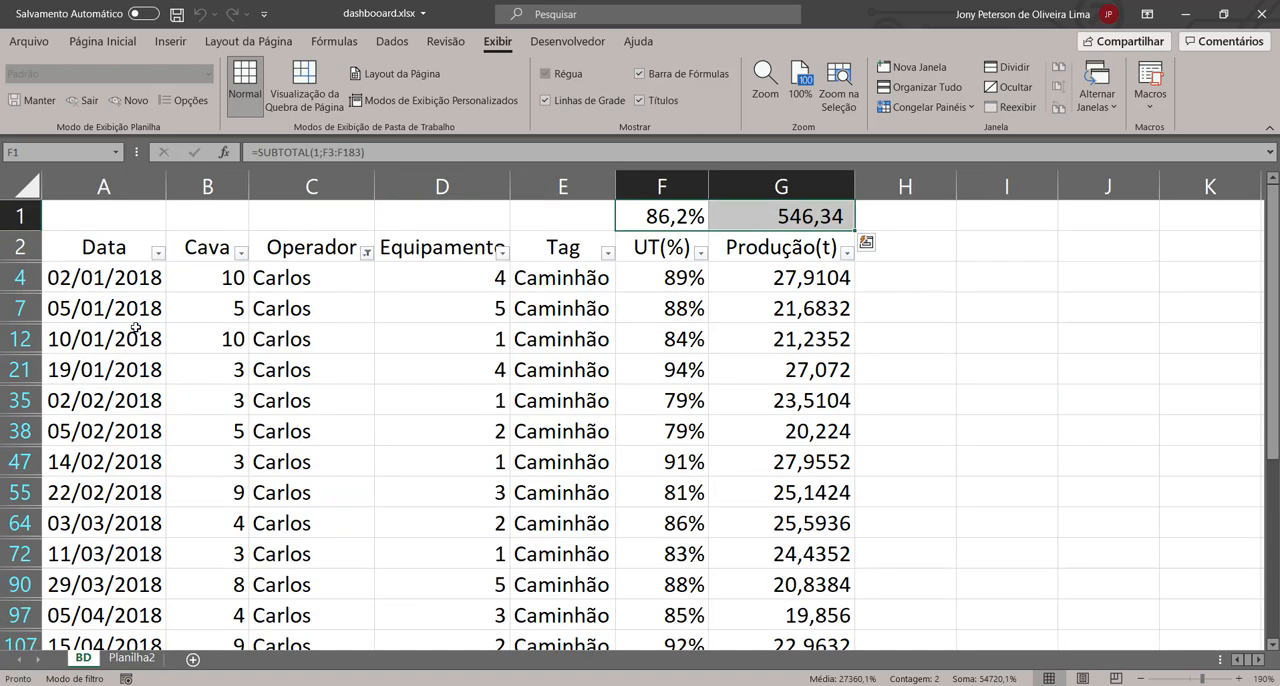
click(138, 645)
click(132, 657)
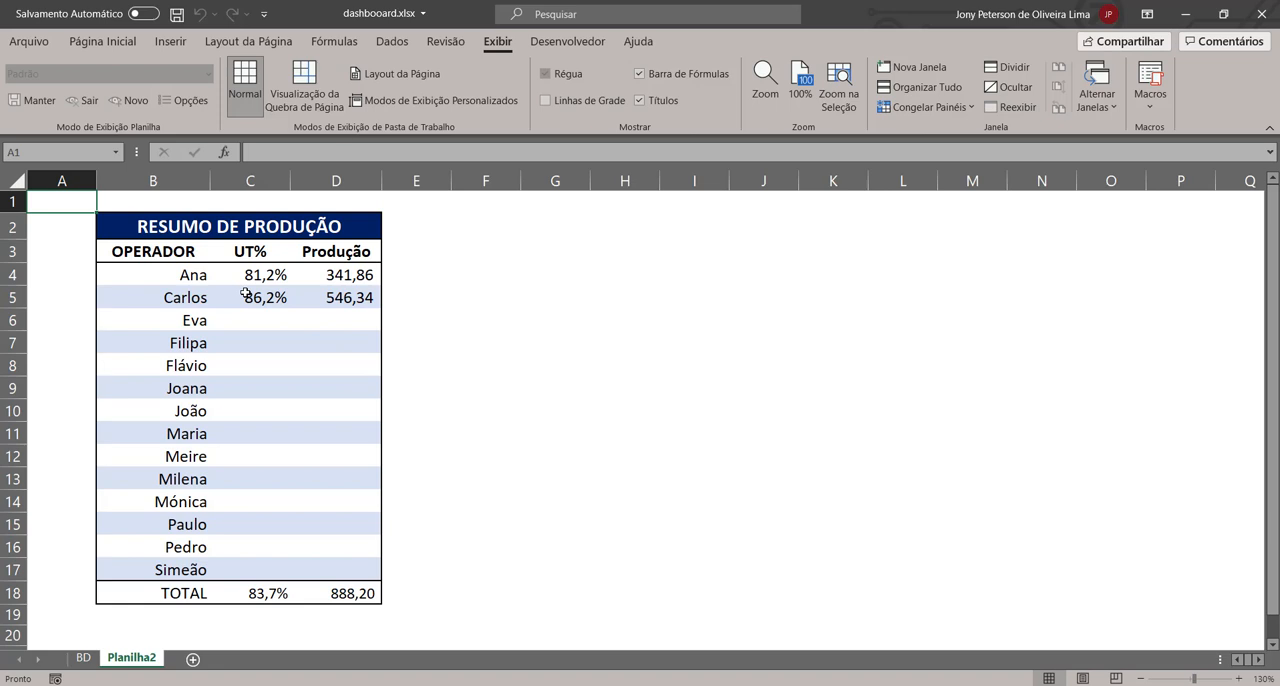
click(110, 42)
click(170, 41)
click(206, 95)
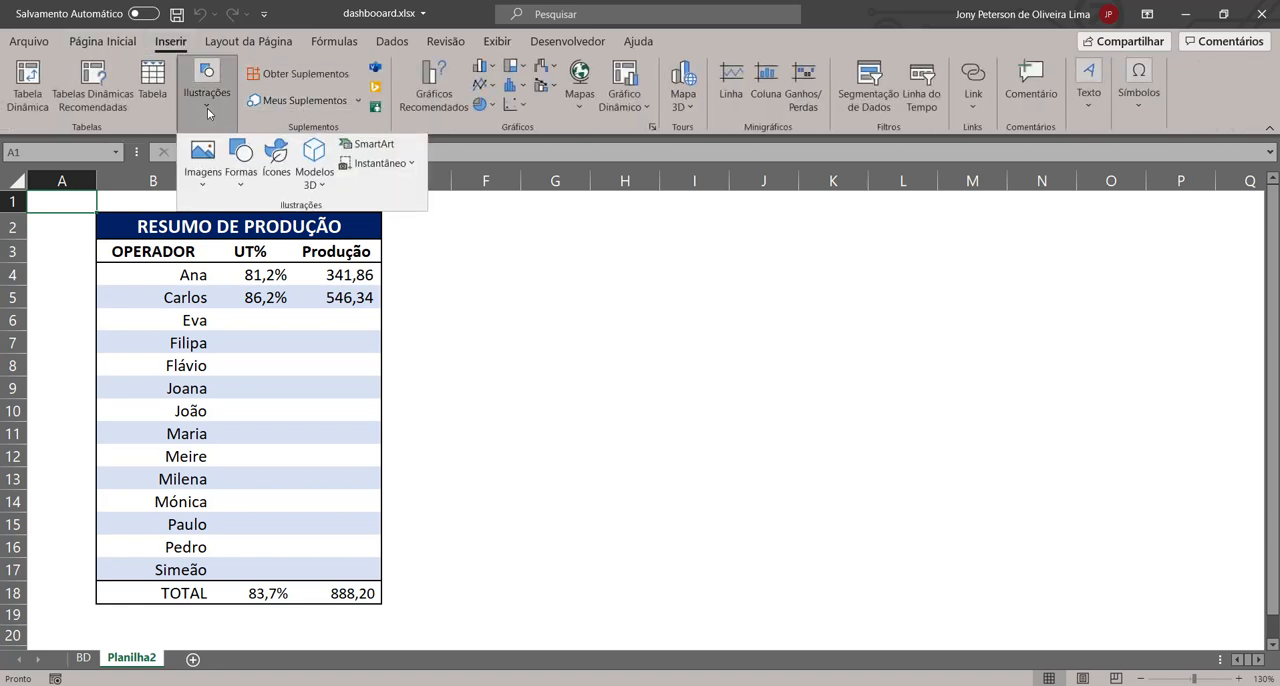
click(242, 180)
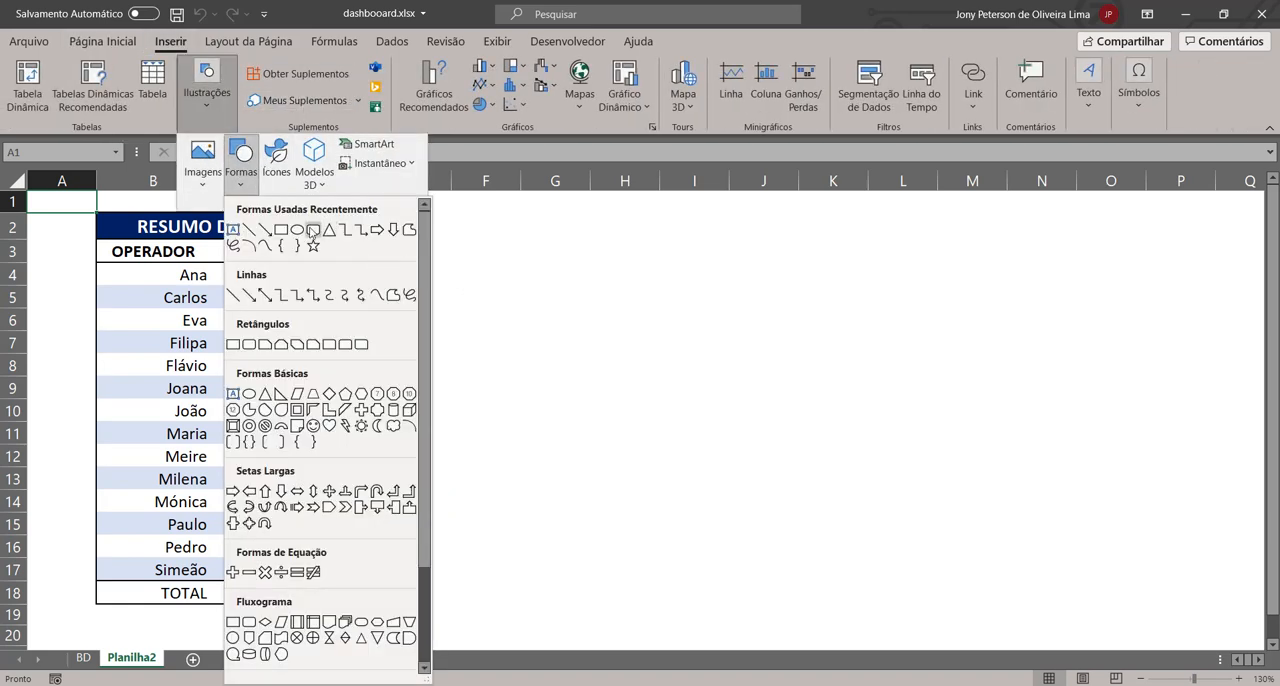
click(300, 248)
drag(530, 270, 550, 312)
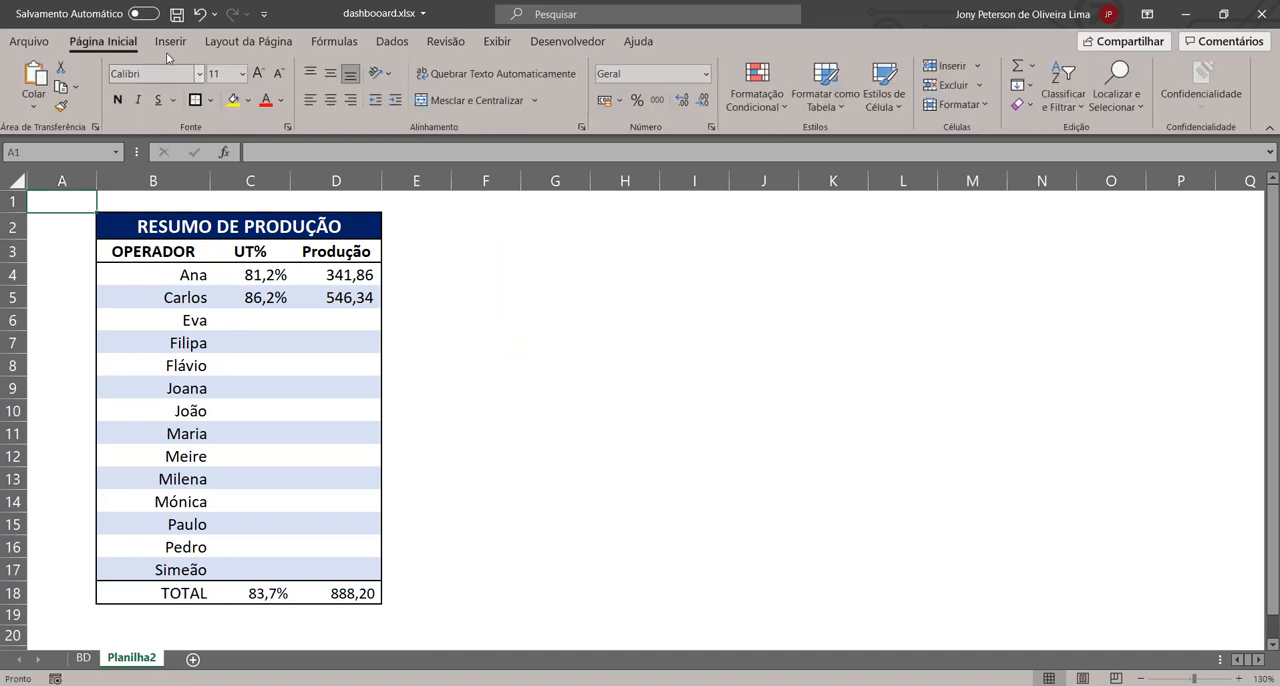
Step: Draw a down-arrow shape about 3.85 cm long and 1.91 cm wide beside the summary table and rotate it to point at the table
click(170, 41)
click(230, 95)
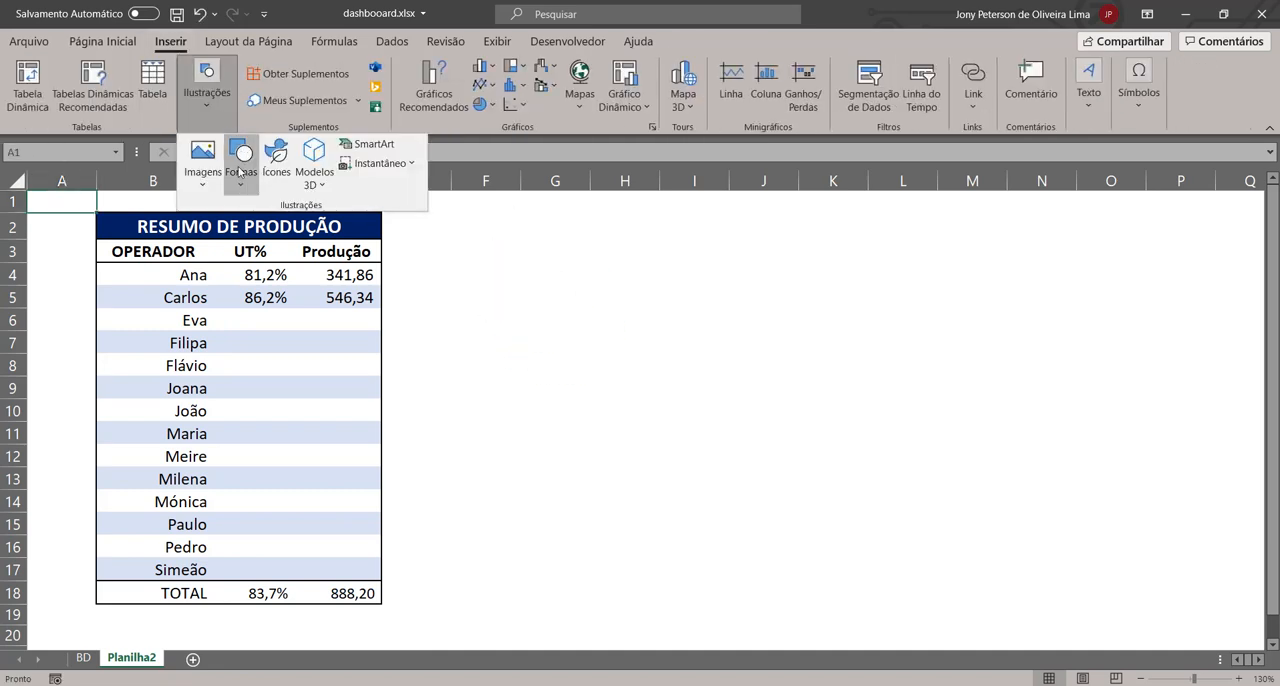
click(242, 165)
click(391, 231)
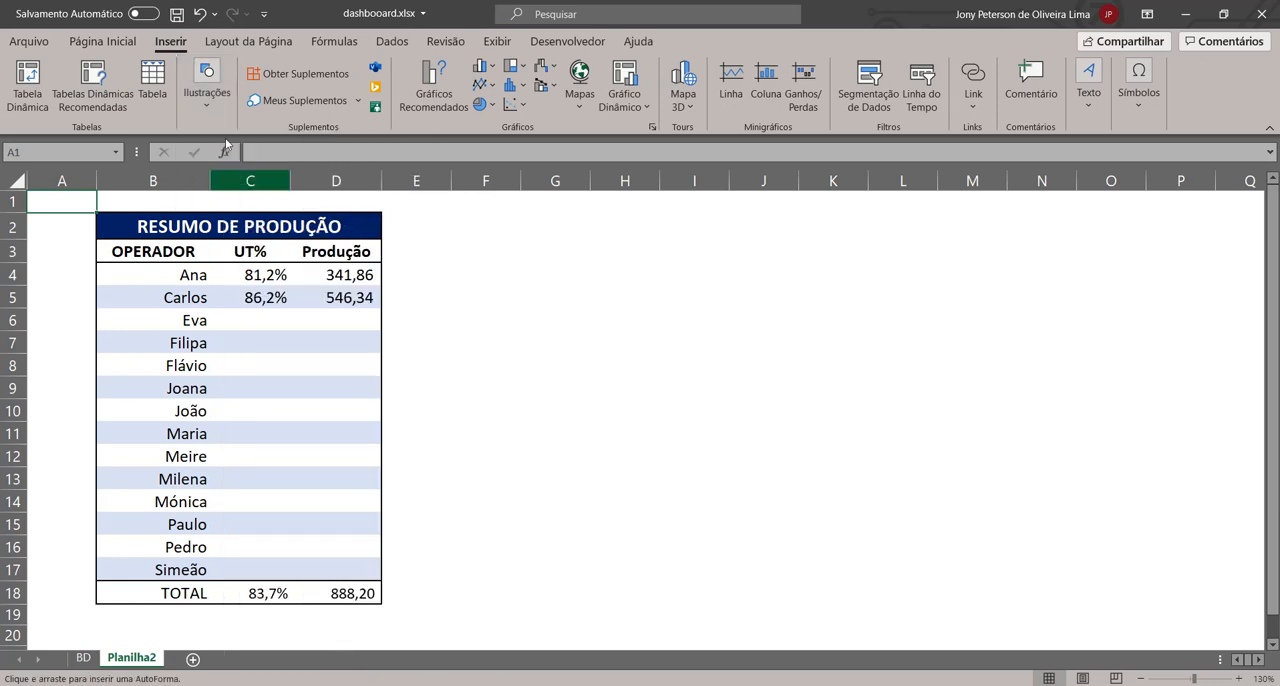
mouse_move(459, 273)
mouse_down()
mouse_move(574, 331)
mouse_move(543, 432)
mouse_up()
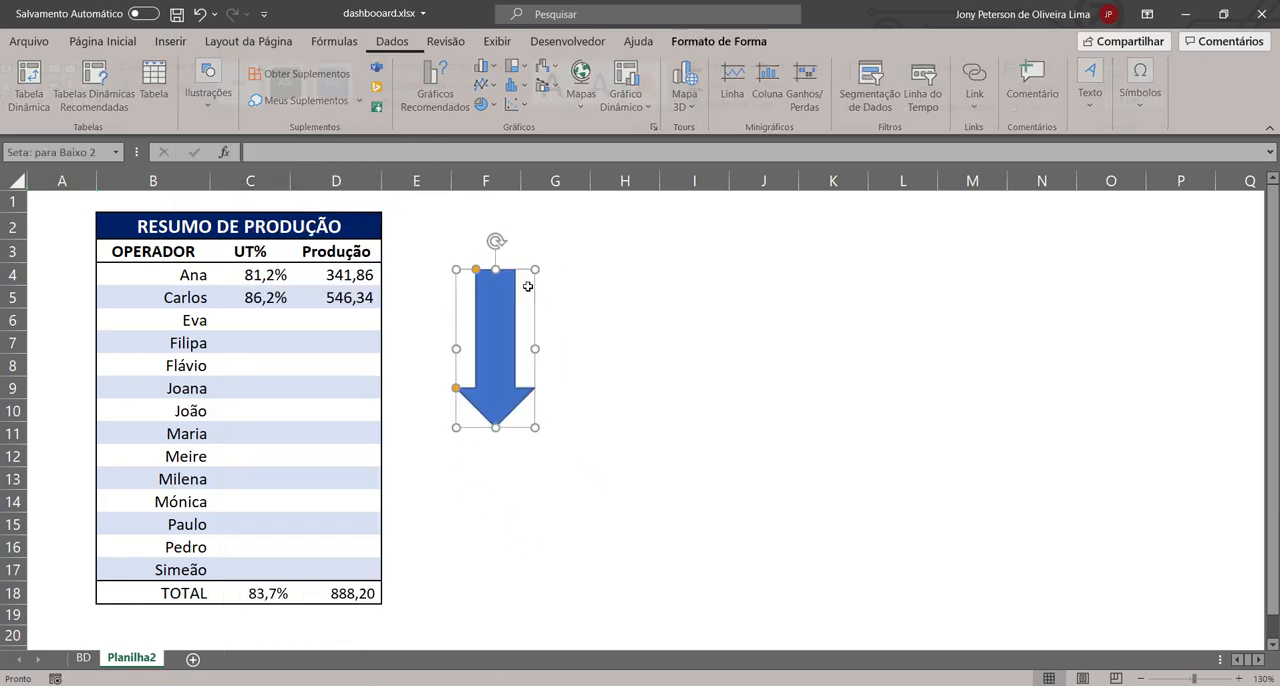
mouse_move(497, 236)
mouse_down()
mouse_move(371, 297)
mouse_move(403, 374)
mouse_move(820, 326)
mouse_move(734, 351)
mouse_up()
drag(519, 353, 528, 290)
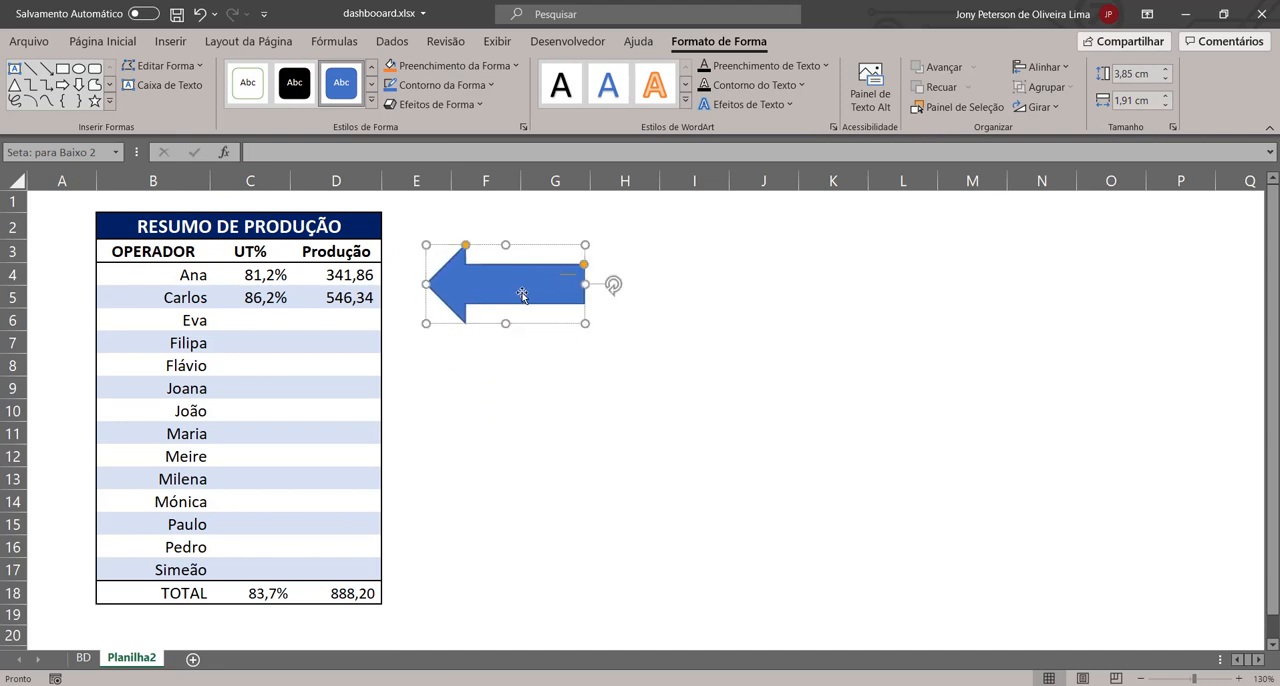
Step: Assign MACRO_COPIAECOLA_TU_EPROD to the arrow shape beside the summary table and run it from the arrow
click(624, 345)
click(546, 280)
right_click(532, 249)
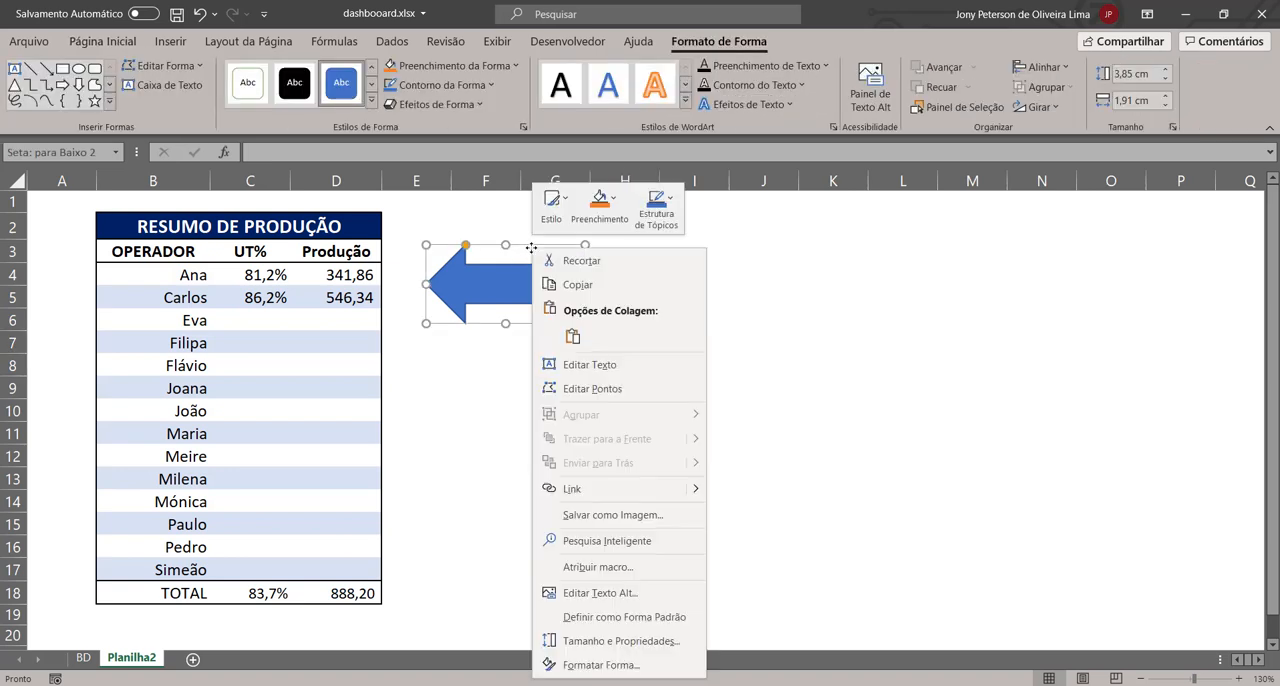
click(598, 566)
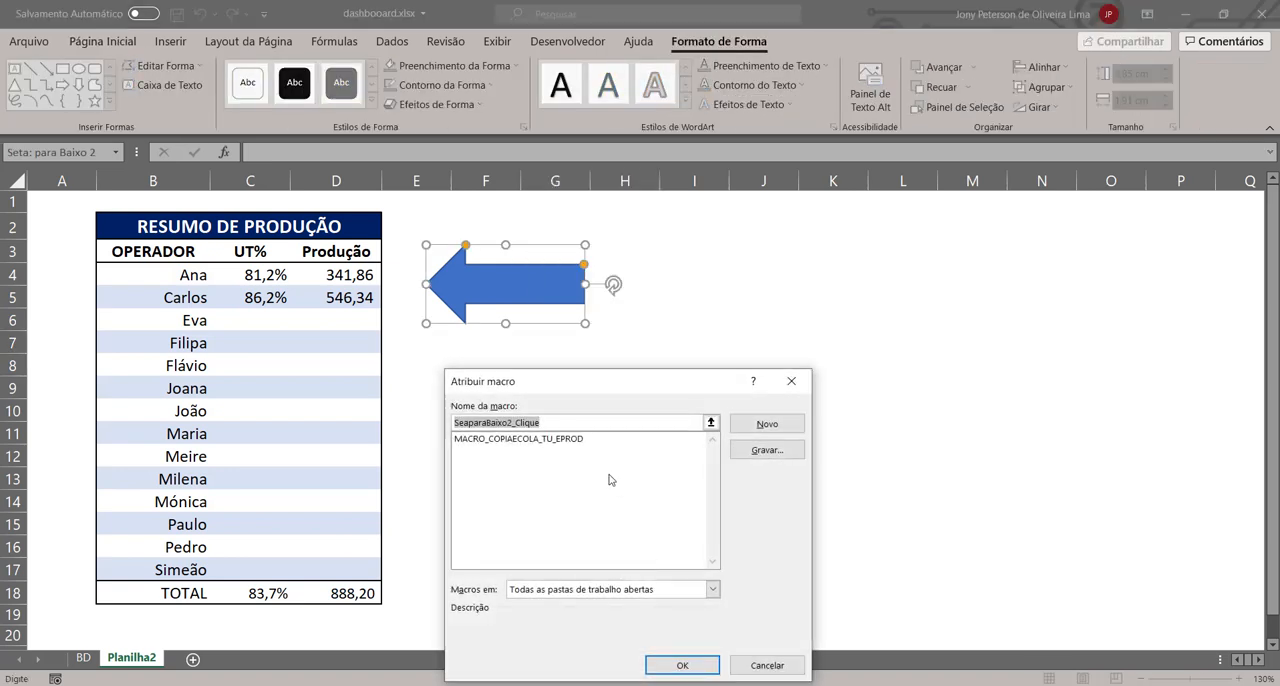
click(515, 439)
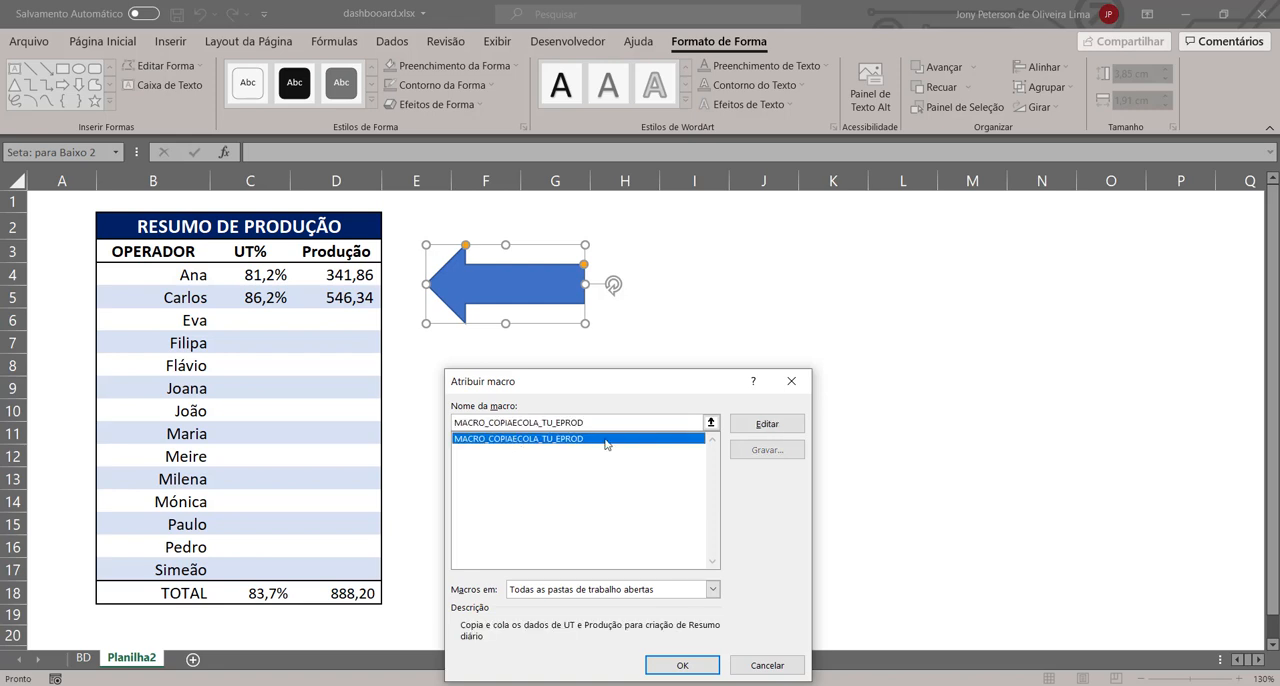
click(684, 664)
click(696, 430)
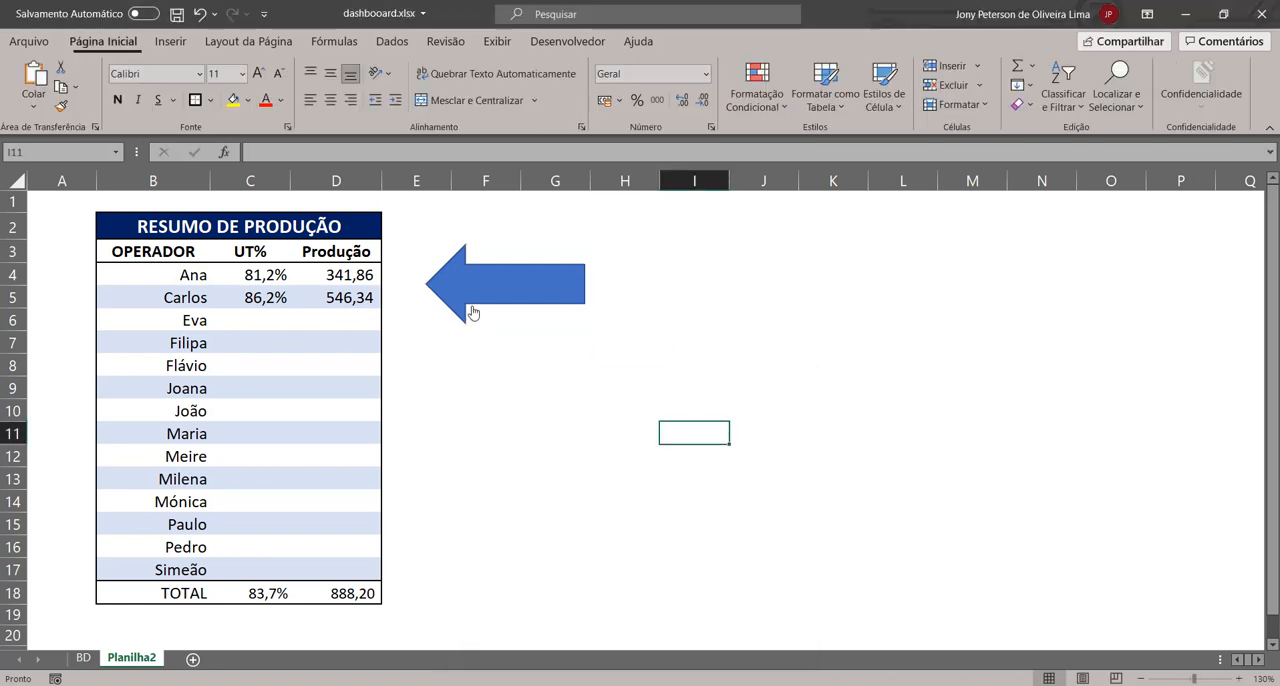
click(545, 284)
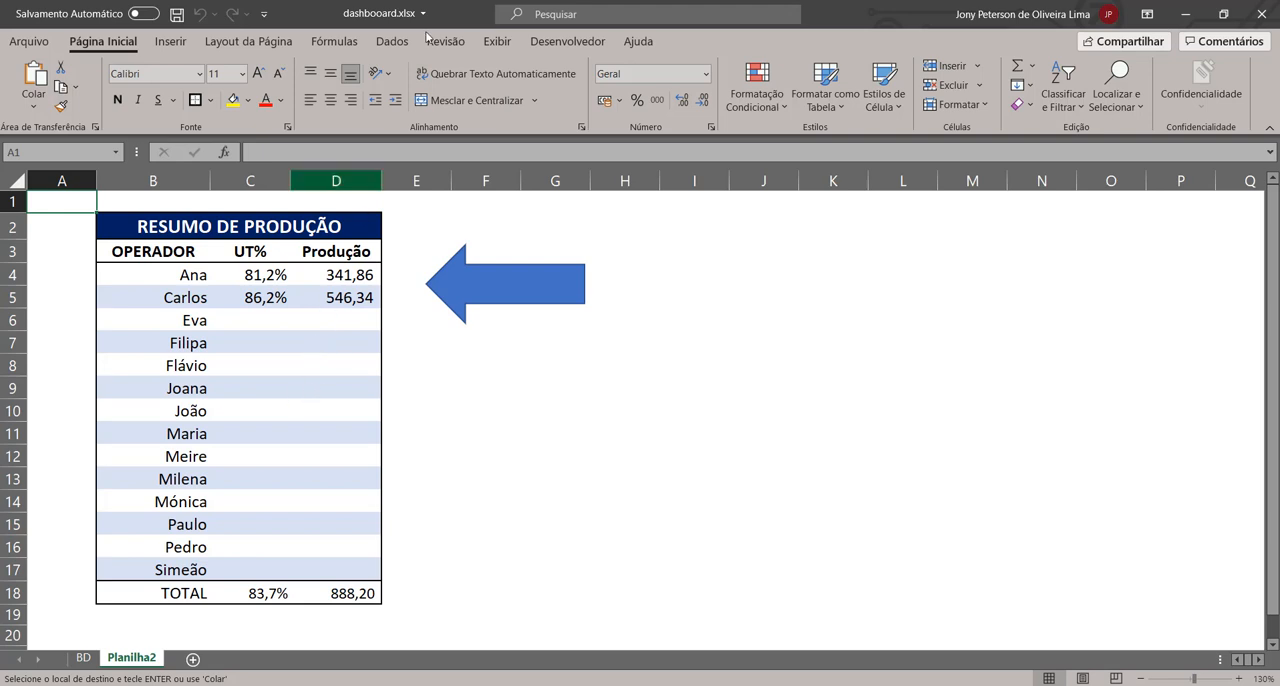
Step: Save the workbook in Downloads as dashbooard in the macro-enabled Excel workbook format (*.xlsm)
click(34, 43)
click(77, 266)
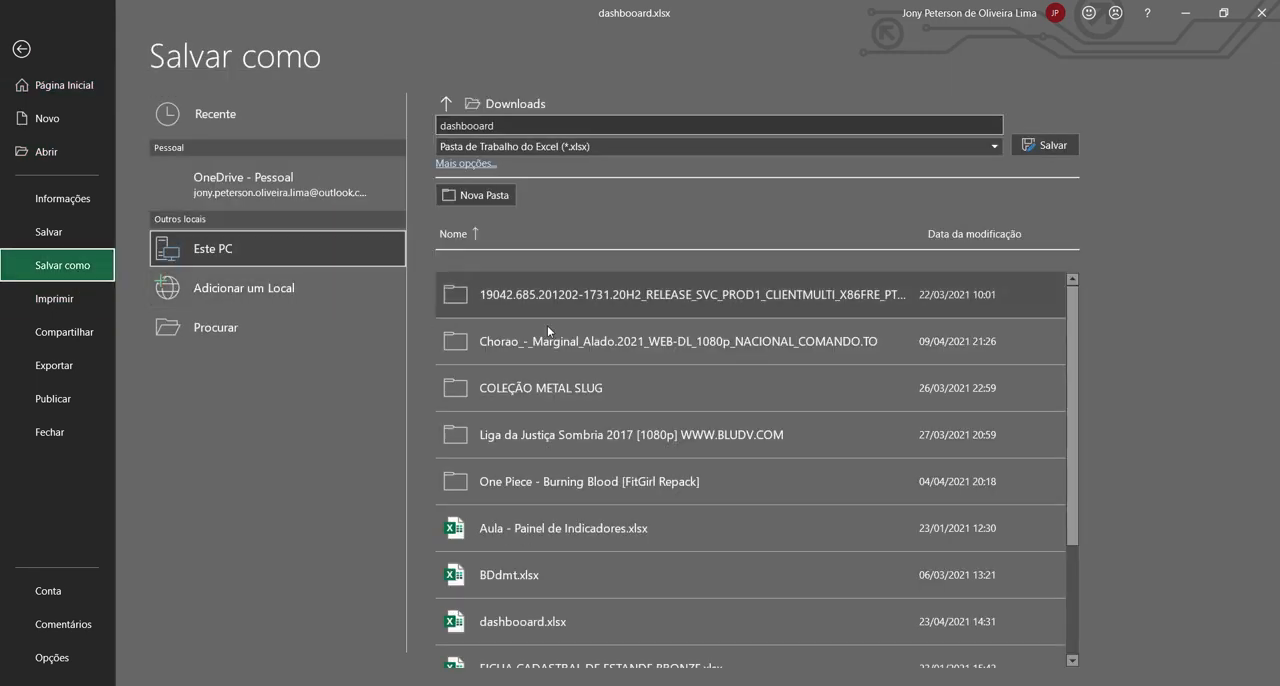
click(790, 152)
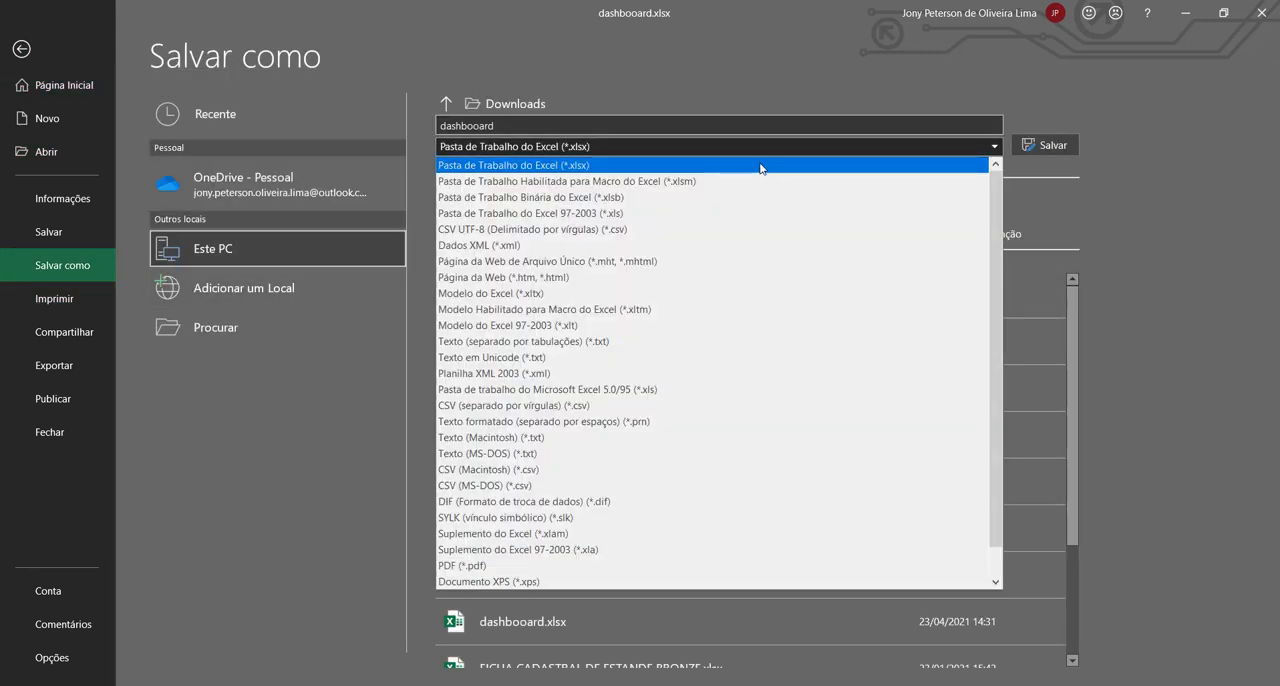
click(641, 182)
click(1045, 145)
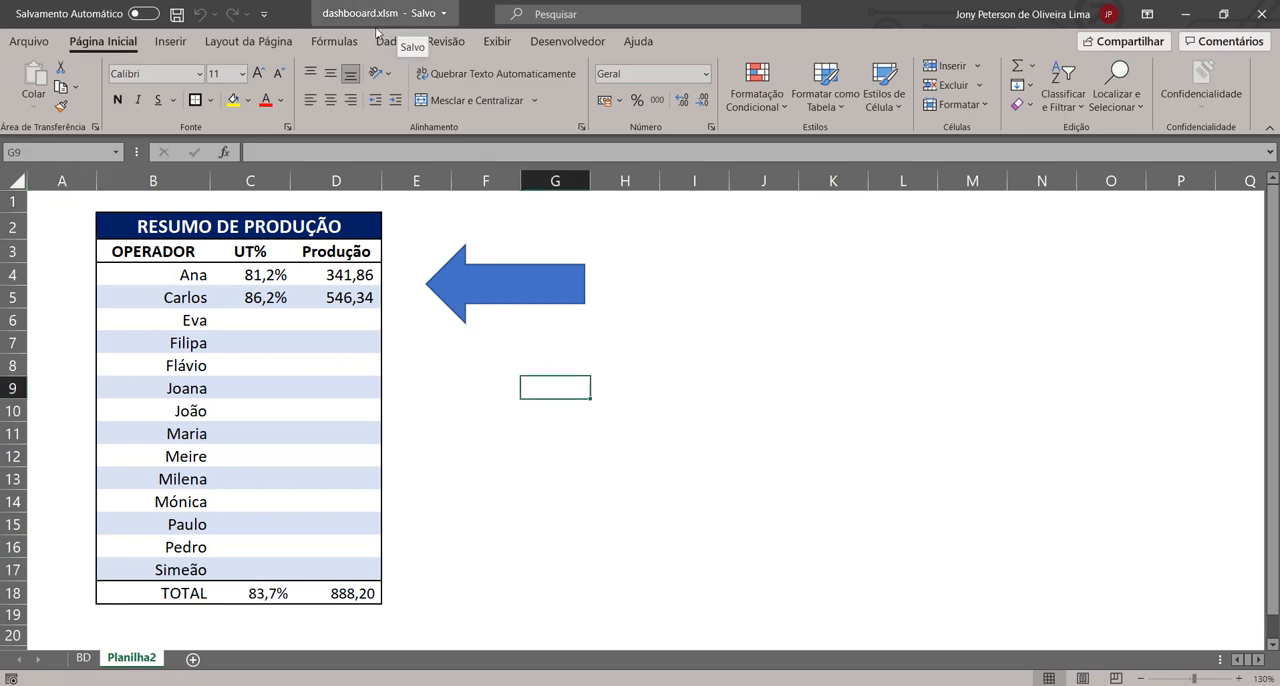
Step: Run the assigned macro again from the arrow shape in the macro-enabled workbook
click(703, 360)
click(410, 204)
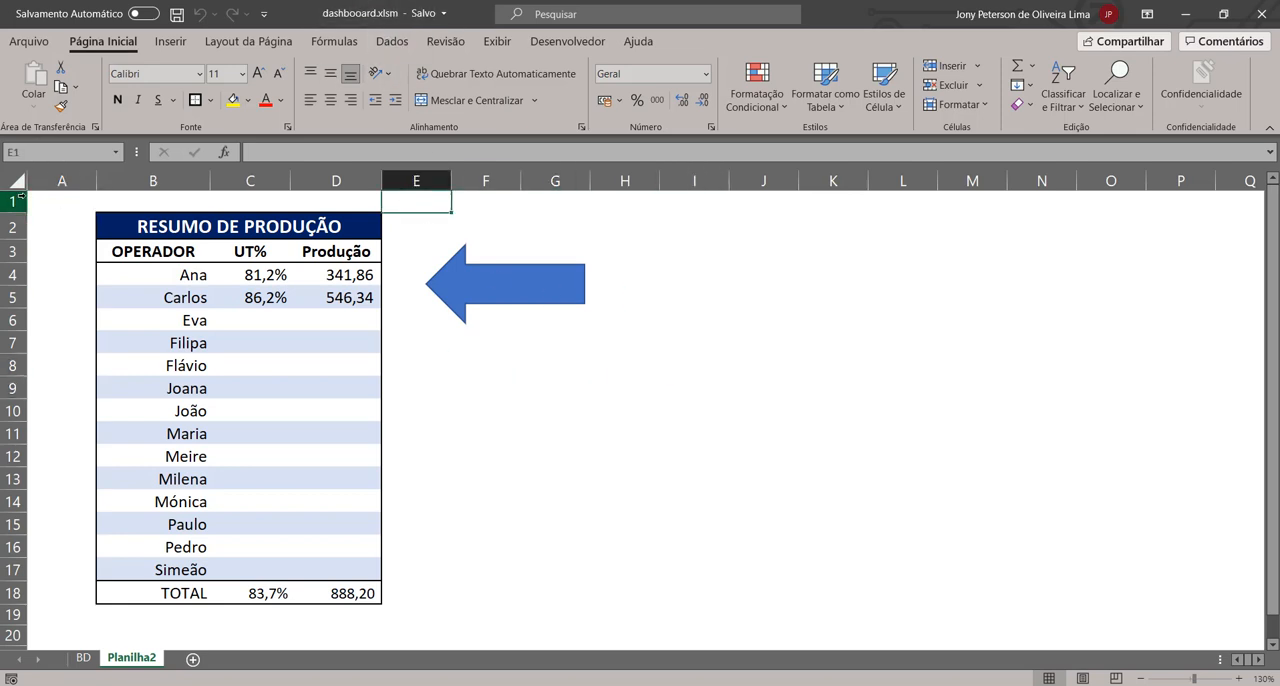
click(49, 200)
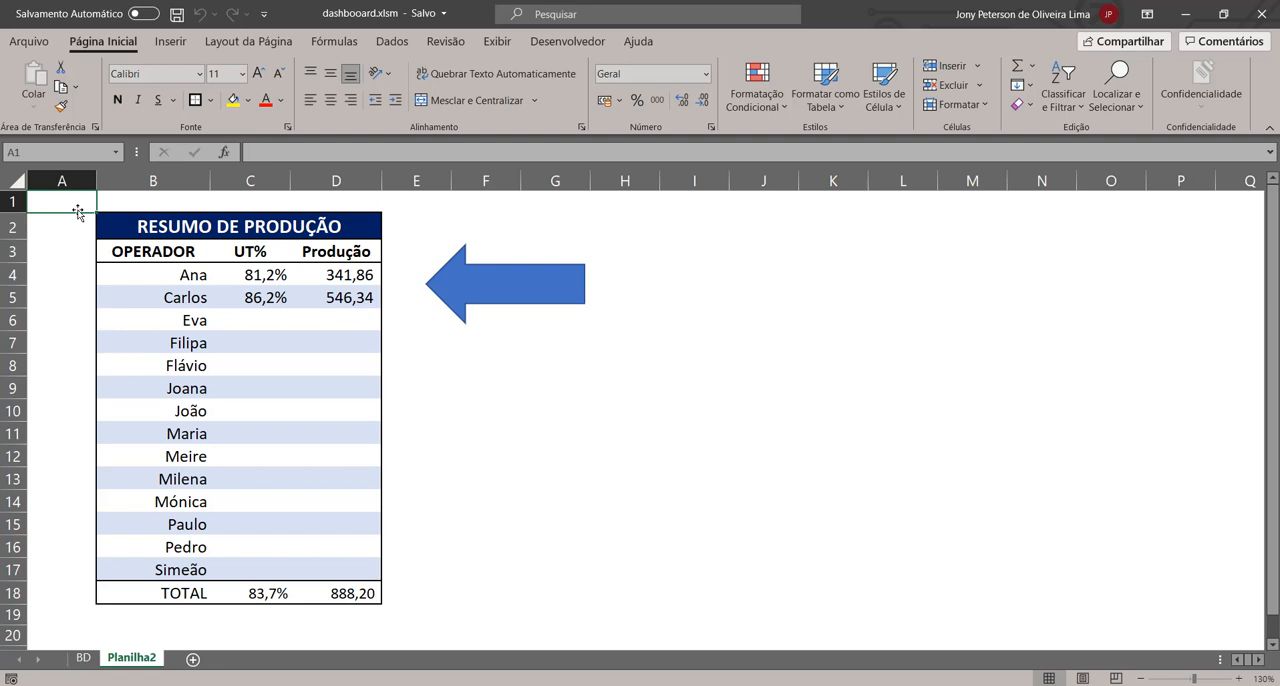
click(556, 390)
click(500, 292)
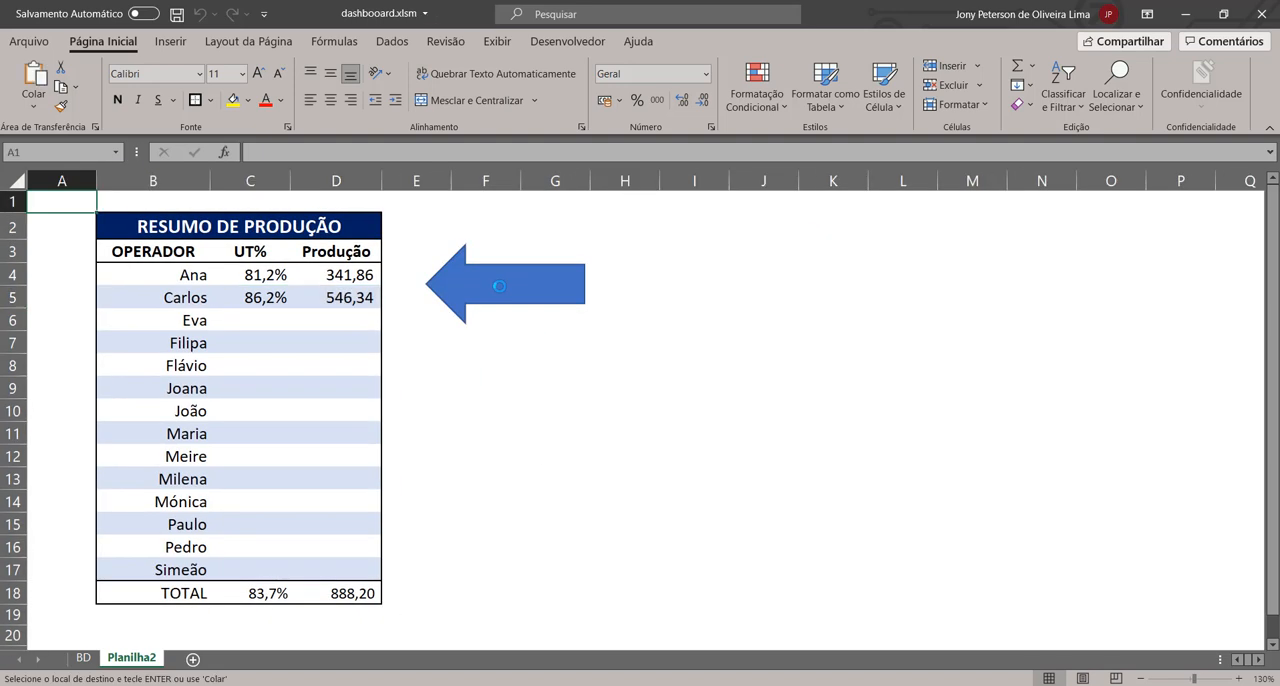